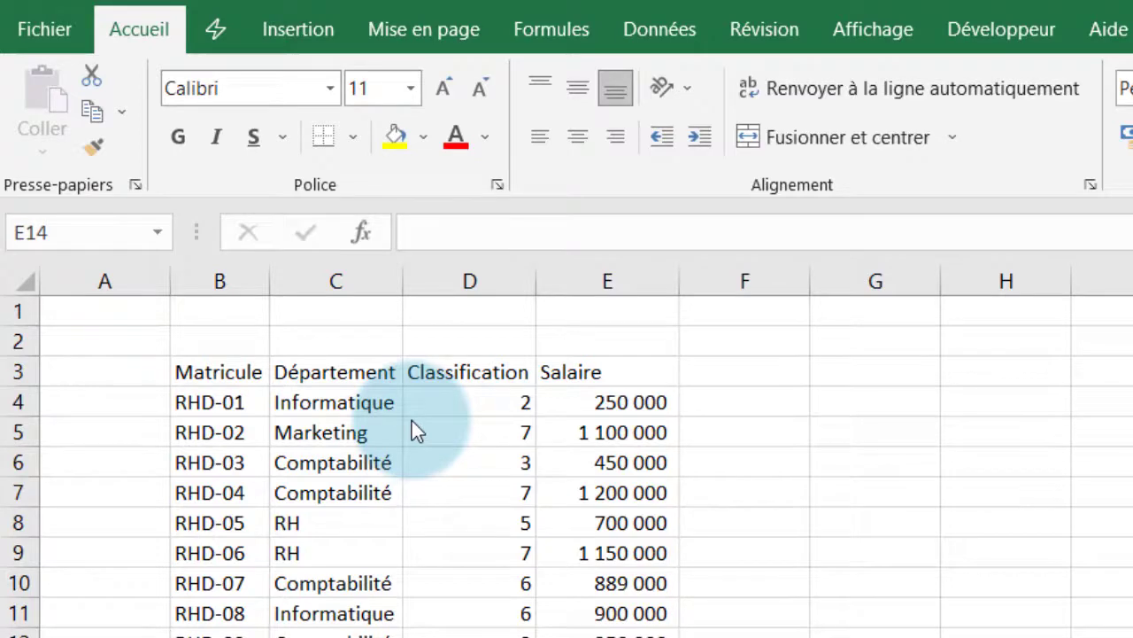
- Search the function library for "somme" and try to insert the SOMME function in E14 over E4:E13
{"action": "left_click", "coordinate": [552, 27]}
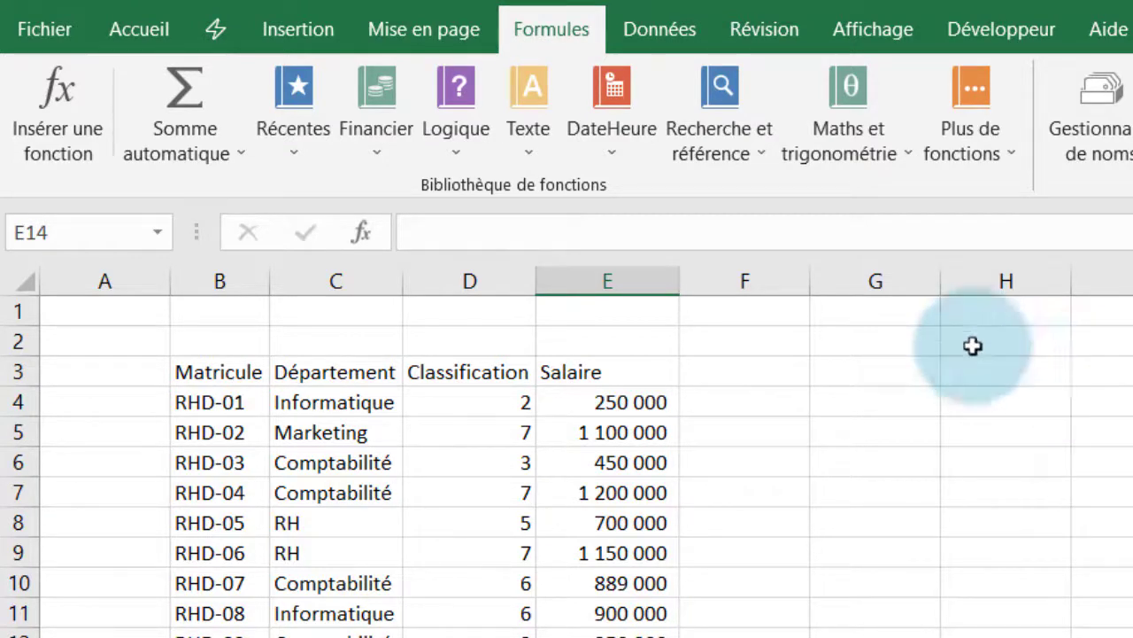
{"action": "left_click", "coordinate": [55, 101]}
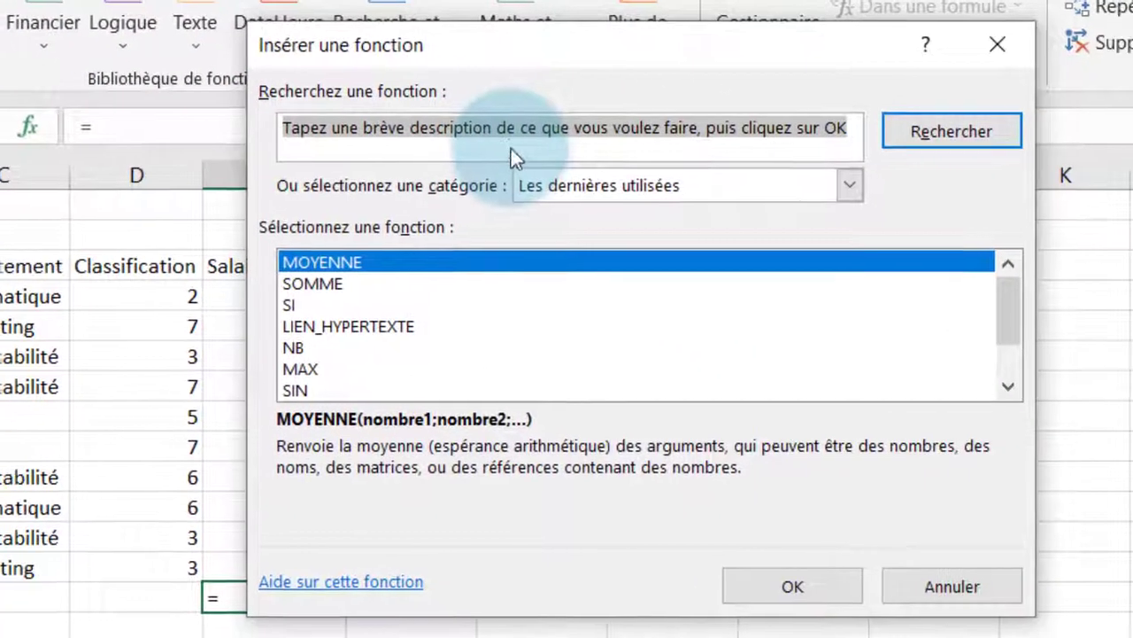
{"action": "type", "text": "somme"}
{"action": "key", "text": "Return"}
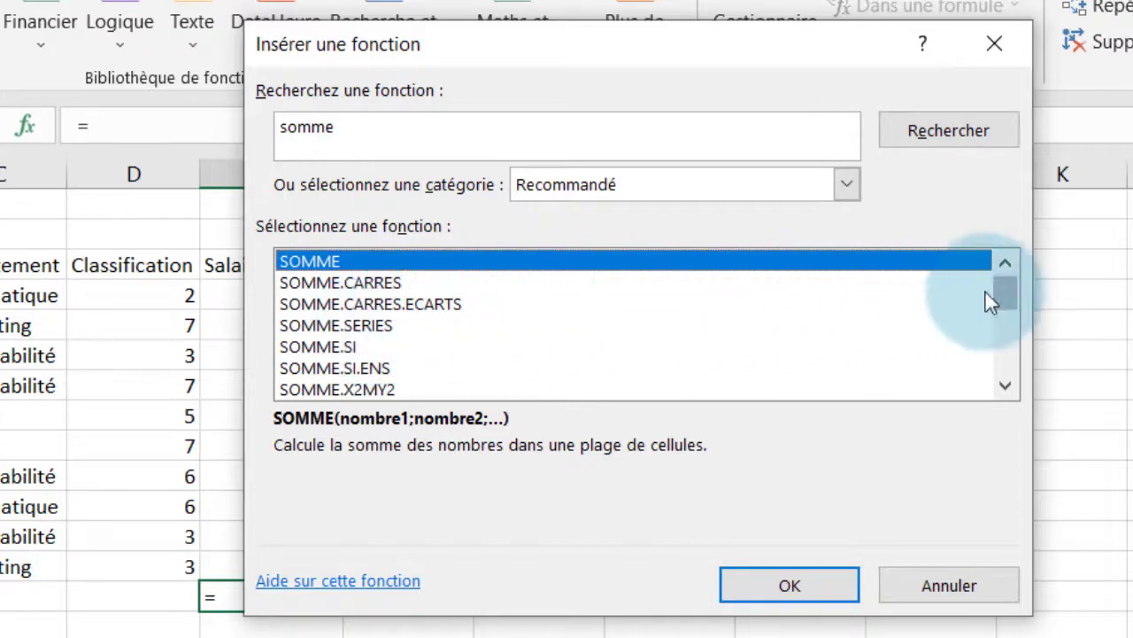
{"action": "left_click_drag", "start_coordinate": [1008, 289], "coordinate": [1017, 250]}
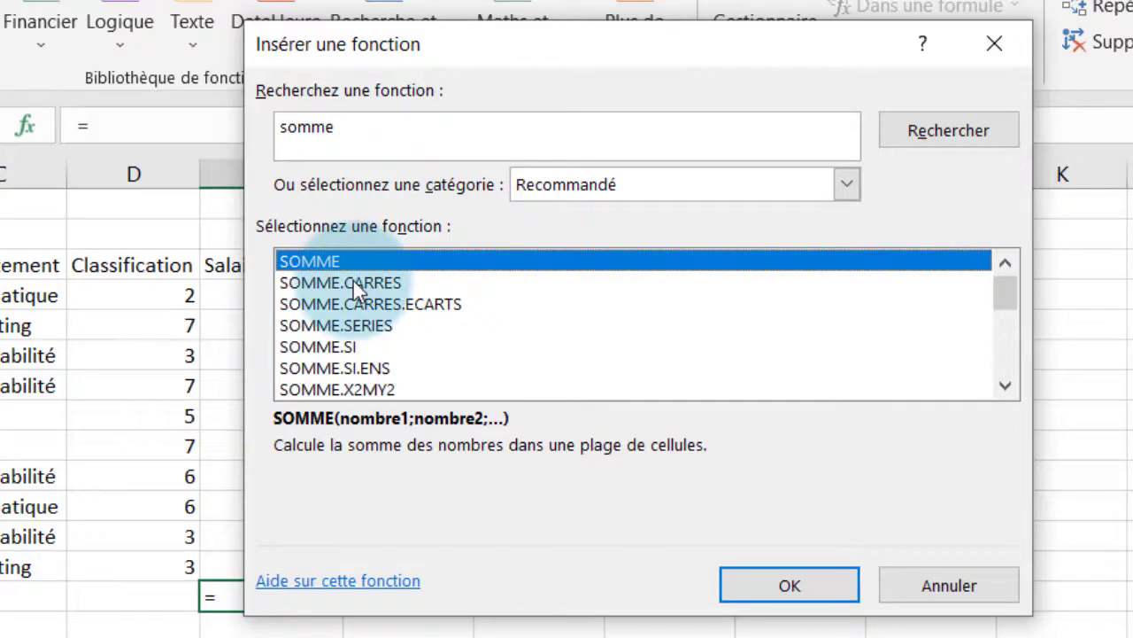
{"action": "left_click", "coordinate": [827, 587]}
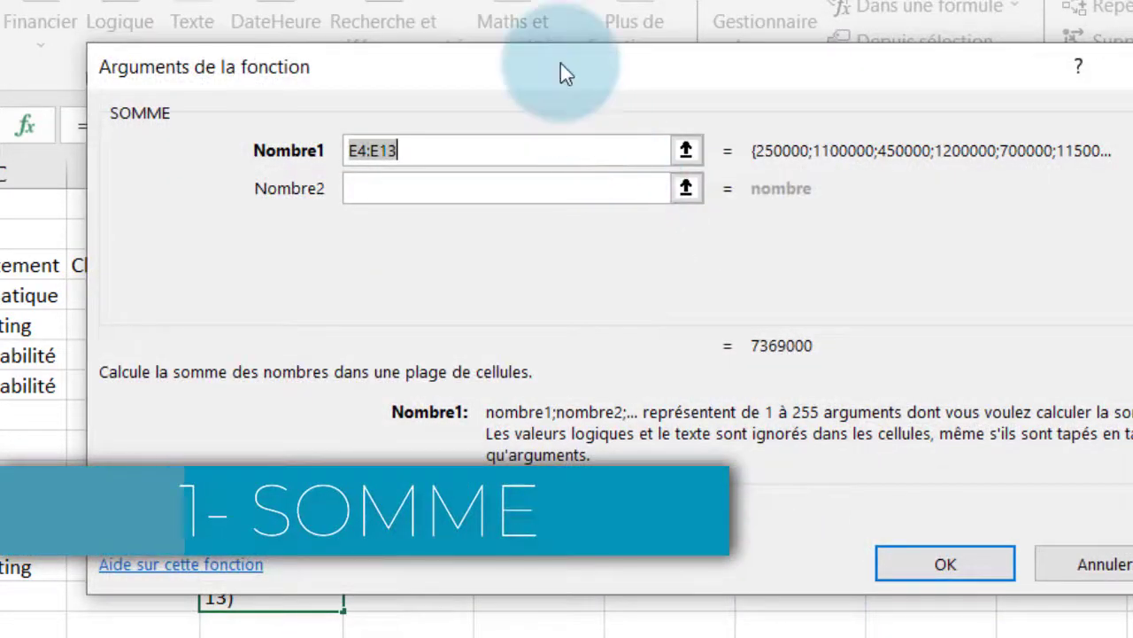
{"action": "left_click_drag", "start_coordinate": [560, 63], "coordinate": [1132, 213]}
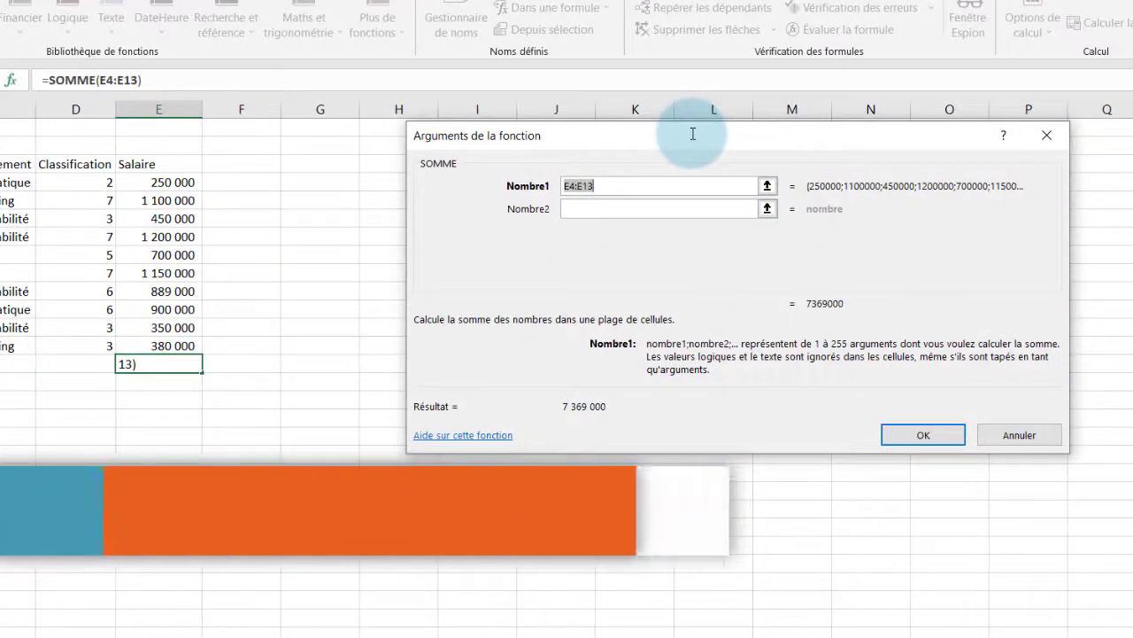
{"action": "left_click", "coordinate": [1047, 136]}
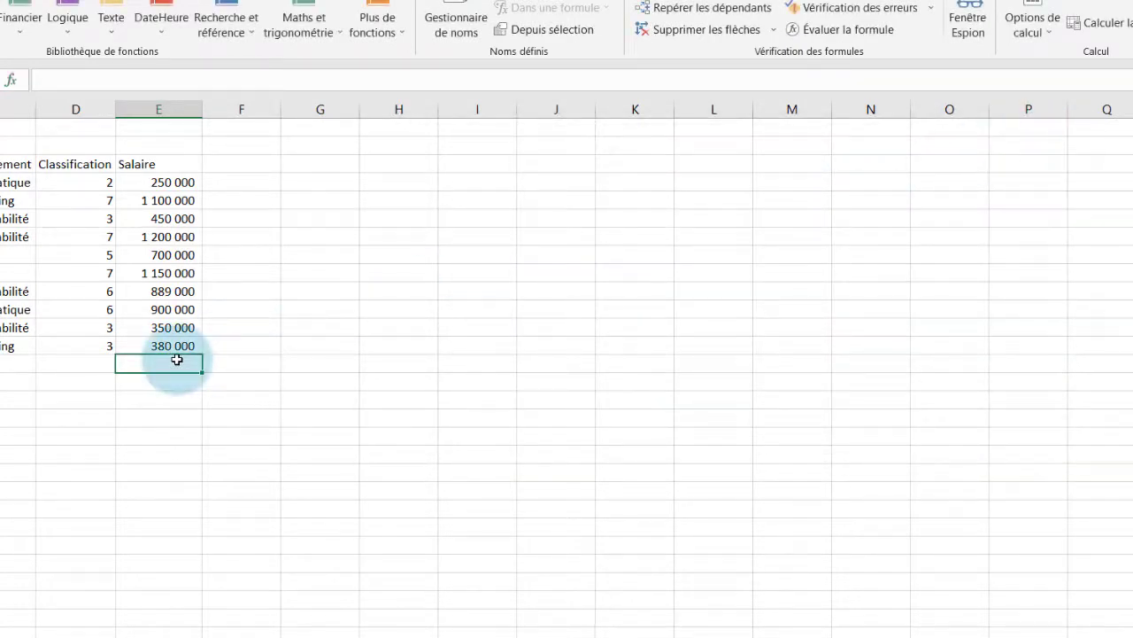
- Try to add the salaries one cell at a time in E14 with =E4+E5+E6, then clear the references
{"action": "type", "text": "="}
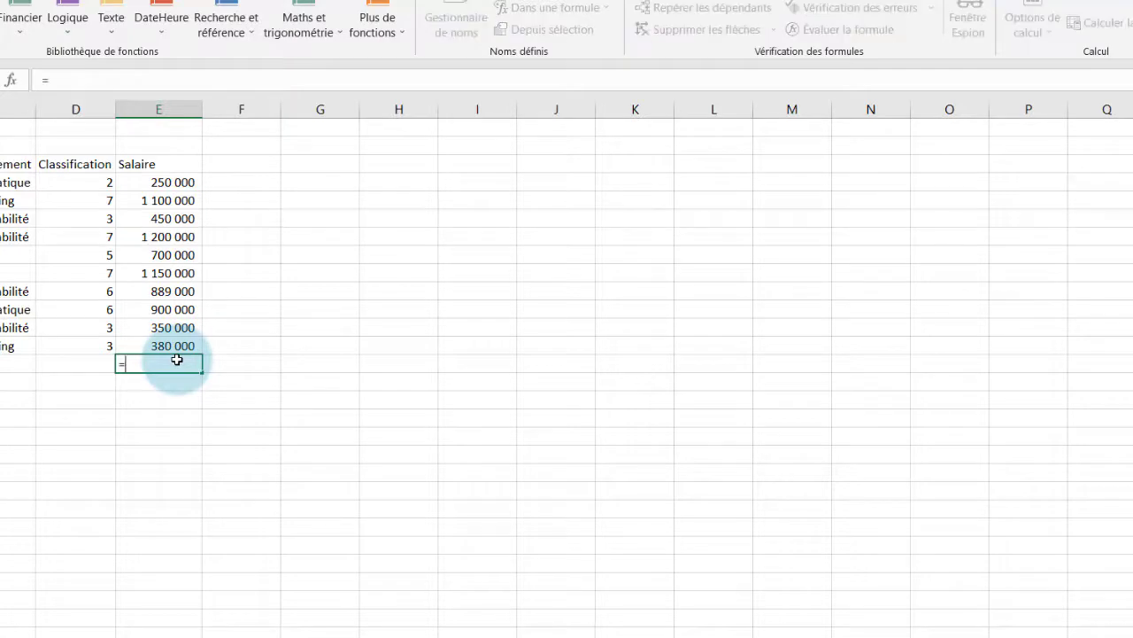
{"action": "left_click", "coordinate": [167, 181]}
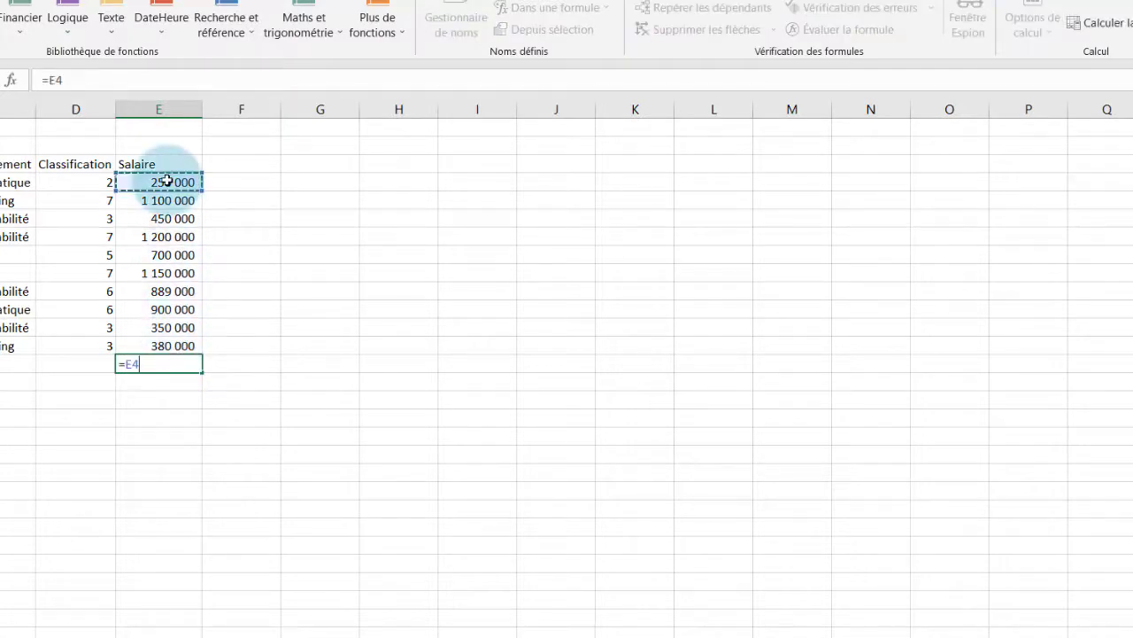
{"action": "left_click", "coordinate": [177, 205]}
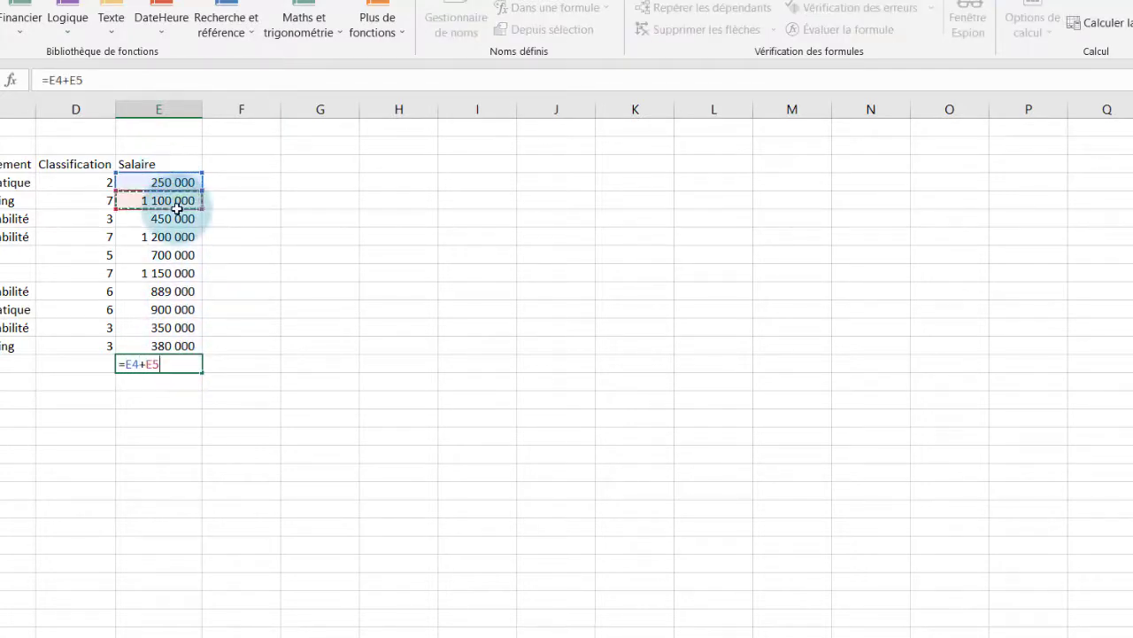
{"action": "type", "text": "+"}
{"action": "left_click", "coordinate": [184, 220]}
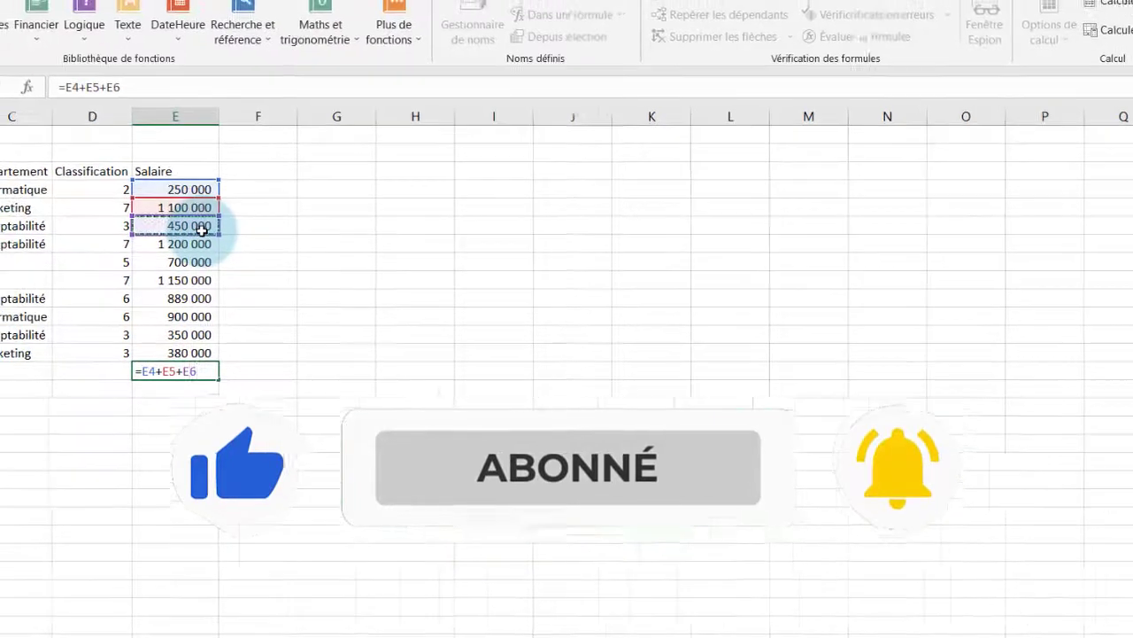
{"action": "key", "text": "BackSpace"}
{"action": "key", "text": "BackSpace"}
{"action": "key", "text": "BackSpace"}
{"action": "key", "text": "BackSpace"}
{"action": "key", "text": "BackSpace"}
{"action": "key", "text": "BackSpace"}
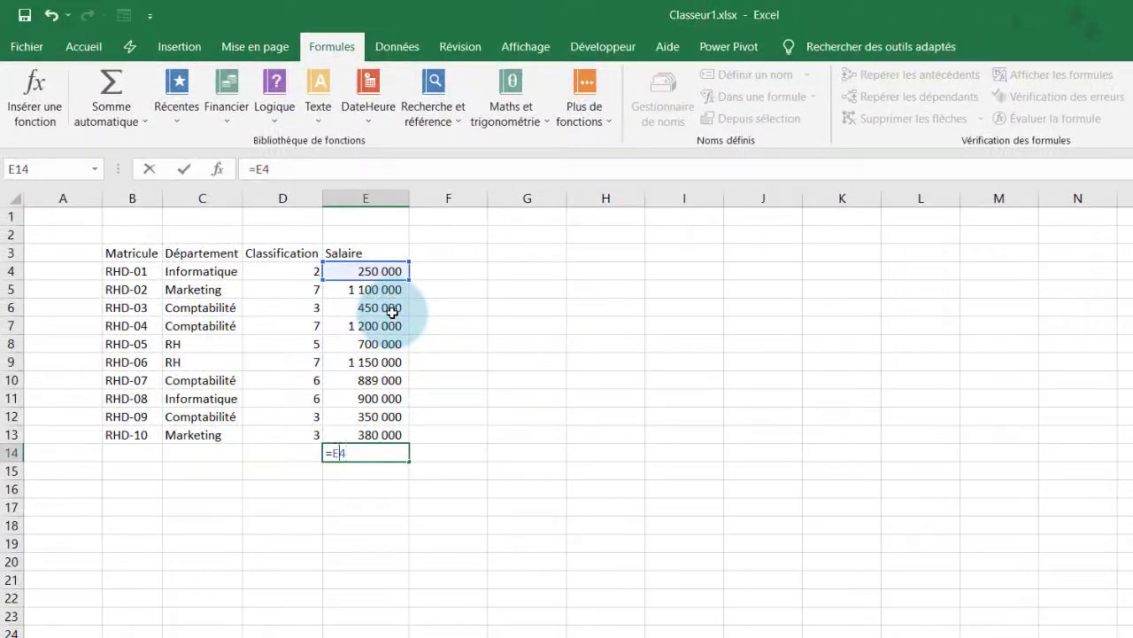
{"action": "key", "text": "BackSpace"}
{"action": "key", "text": "BackSpace"}
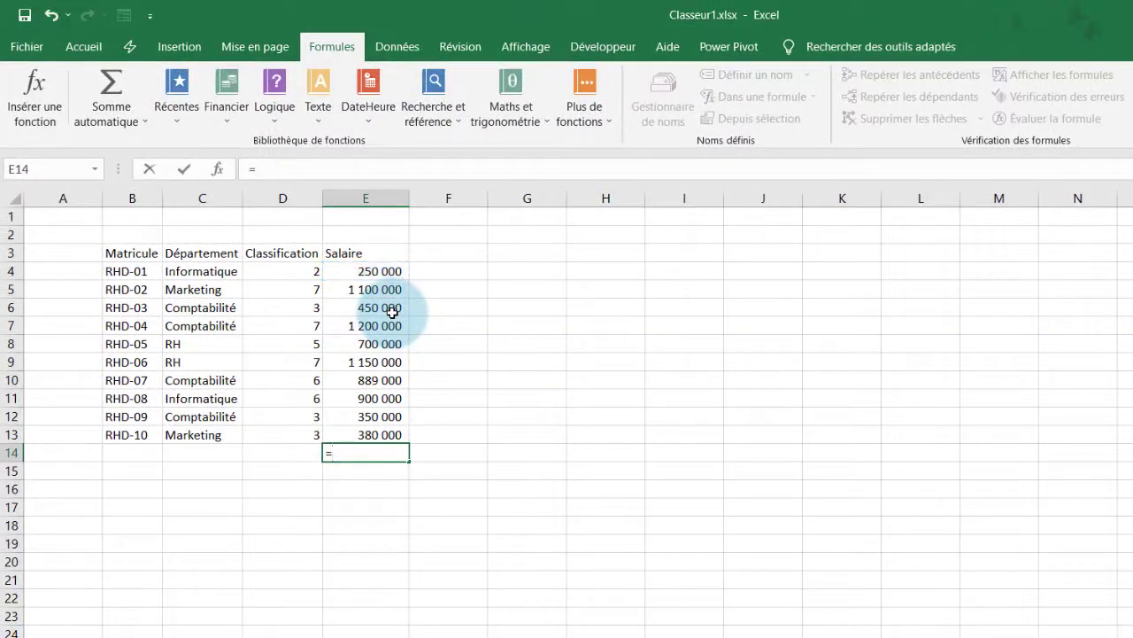
- Try to insert SOMME in E14 from the recently used functions, with E4:E13 as its range
{"action": "left_click", "coordinate": [29, 93]}
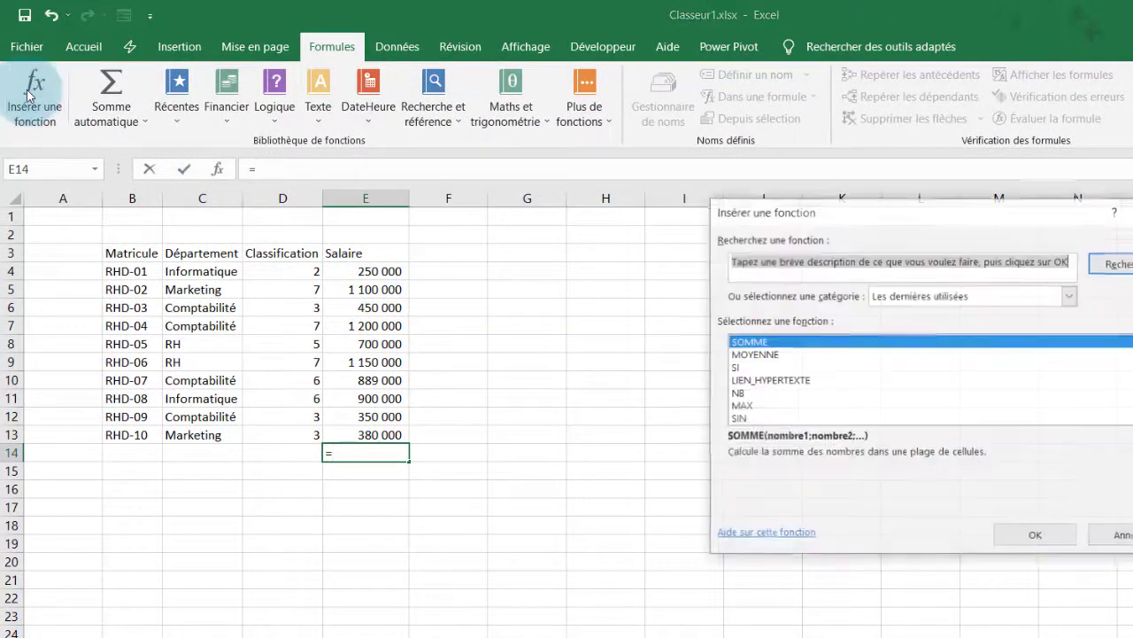
{"action": "left_click", "coordinate": [776, 343]}
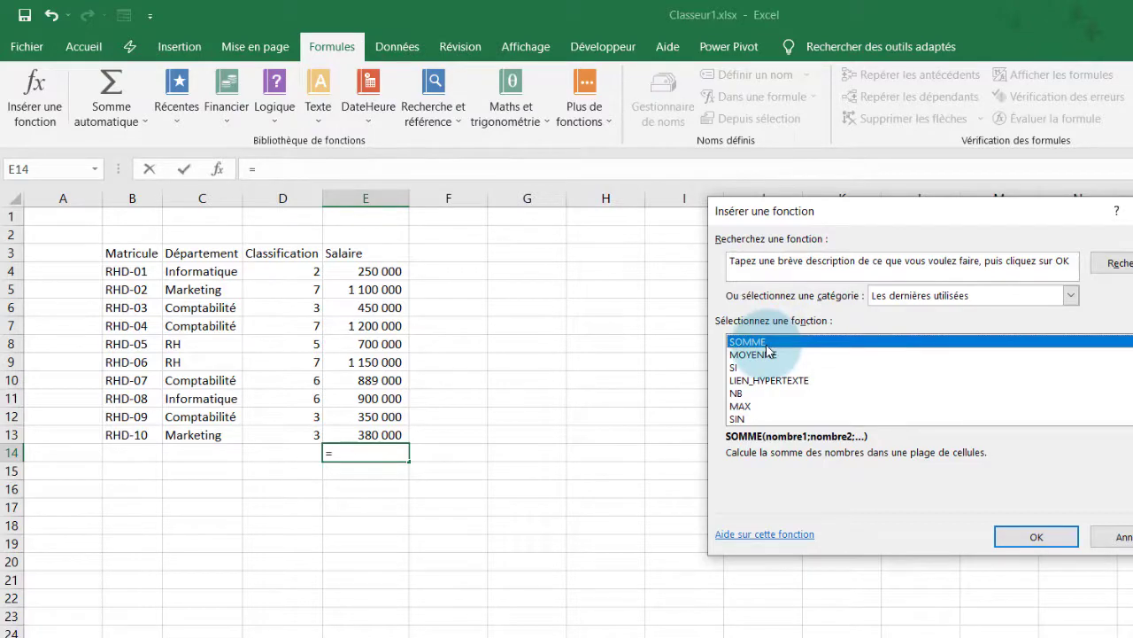
{"action": "left_click", "coordinate": [1036, 537]}
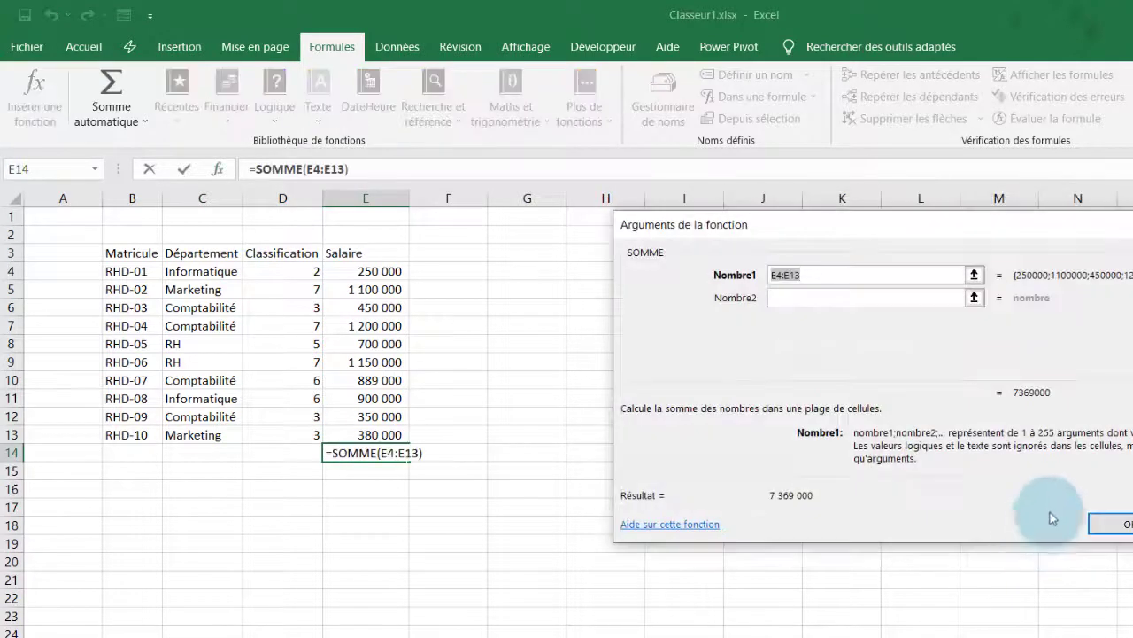
{"action": "key", "text": "Escape"}
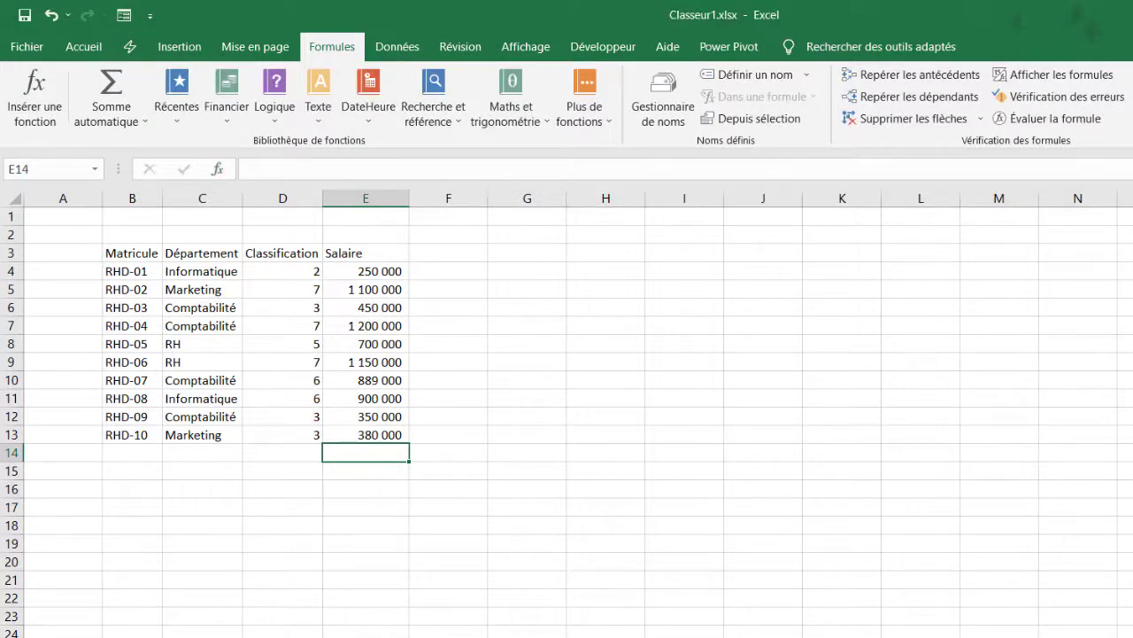
- Total the salaries in E14 with AutoSum over E4:E13
{"action": "left_click", "coordinate": [117, 85]}
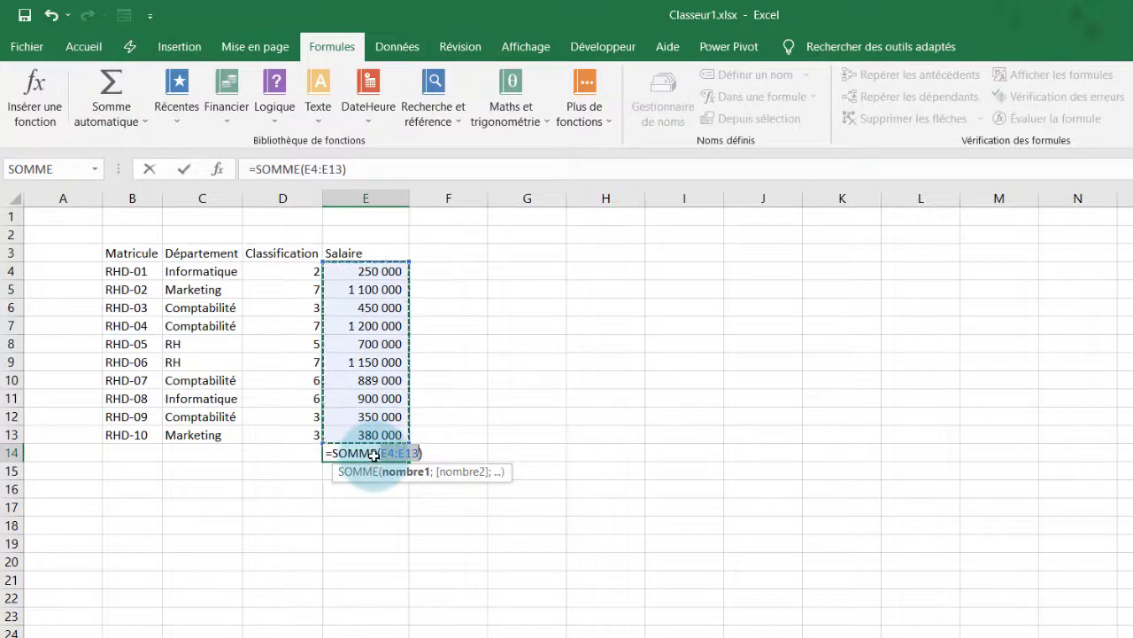
{"action": "key", "text": "Return"}
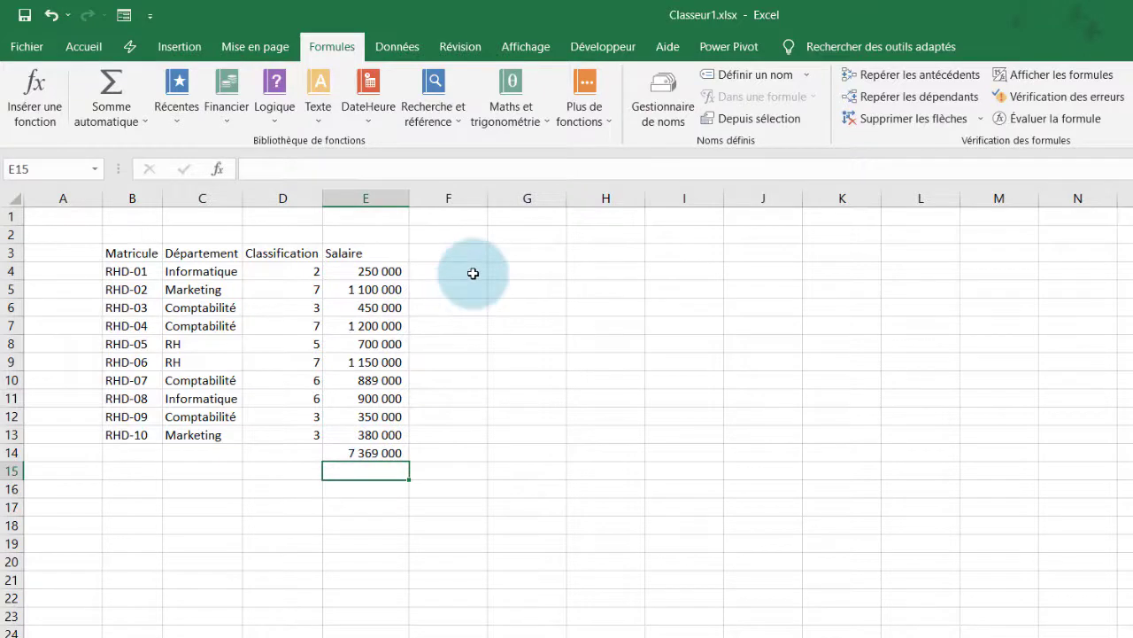
- Try AutoSum in F4 over D4:E4, then erase the formula so the cell is empty
{"action": "left_click", "coordinate": [440, 274]}
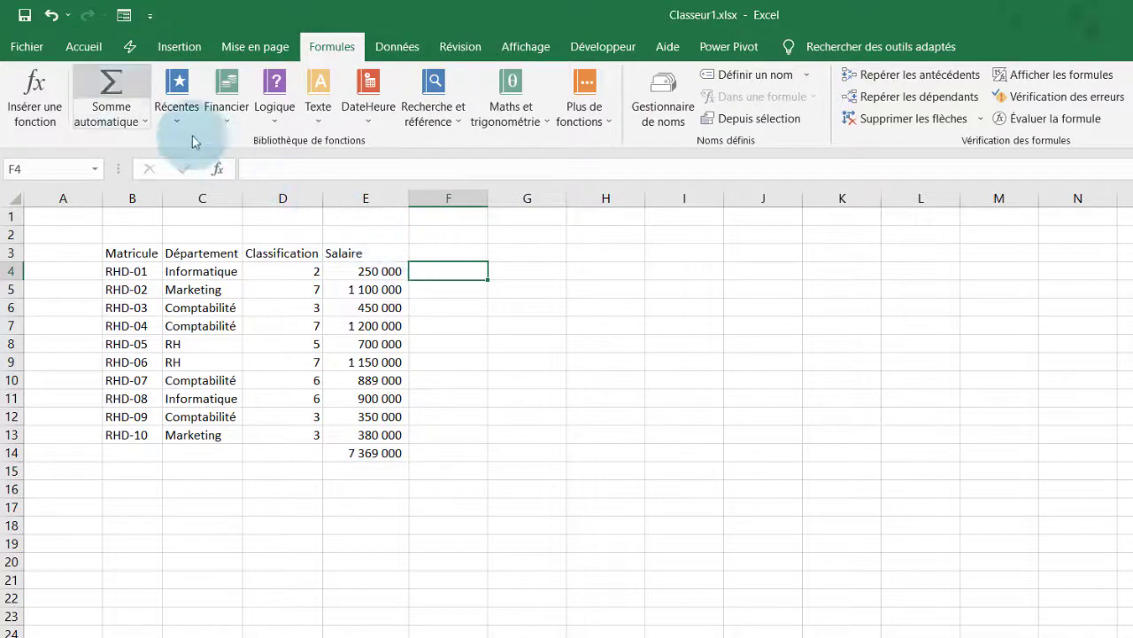
{"action": "left_click", "coordinate": [109, 89]}
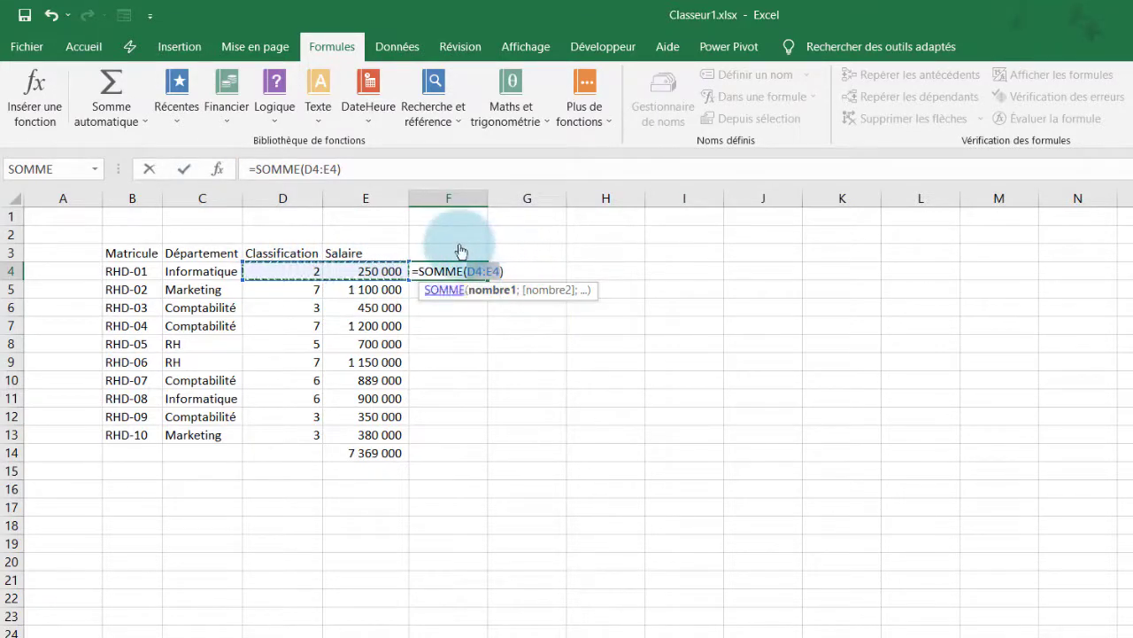
{"action": "key", "text": "BackSpace"}
{"action": "key", "text": "BackSpace"}
{"action": "key", "text": "BackSpace"}
{"action": "key", "text": "BackSpace"}
{"action": "key", "text": "BackSpace"}
{"action": "key", "text": "BackSpace"}
{"action": "key", "text": "BackSpace"}
{"action": "key", "text": "BackSpace"}
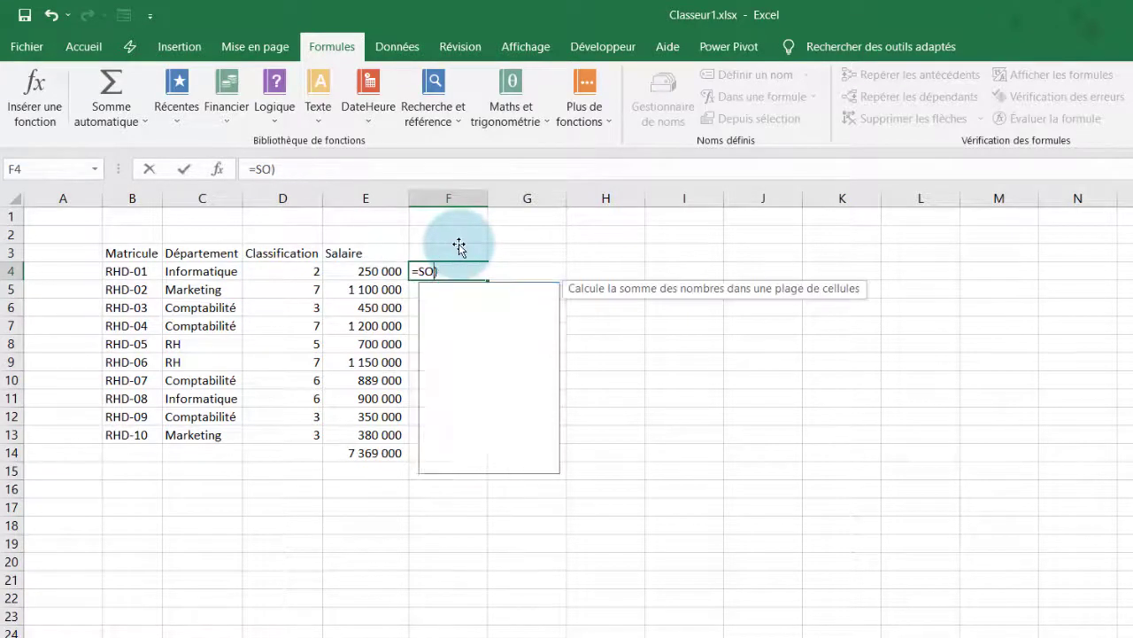
{"action": "key", "text": "Delete"}
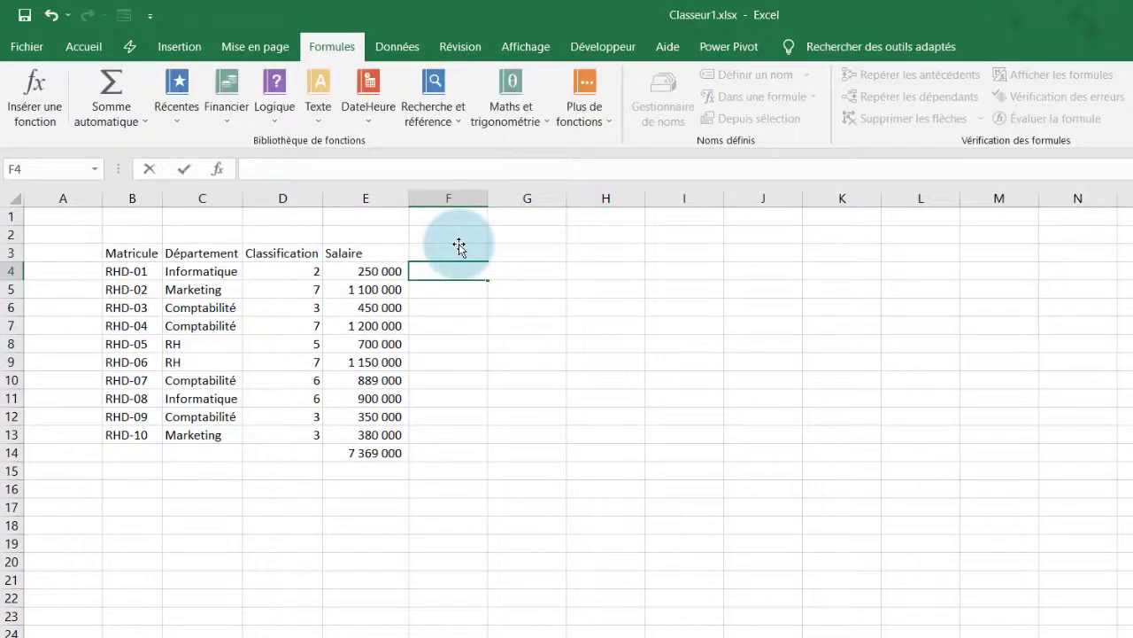
{"action": "key", "text": "Return"}
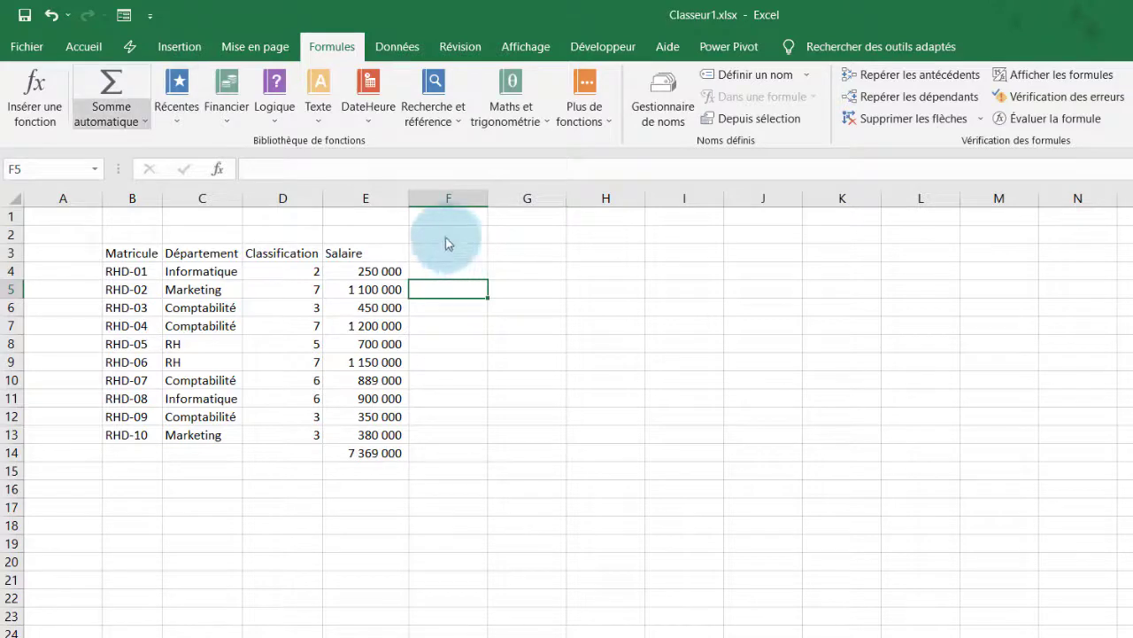
- Try AutoSum from the Home commands in F5 over D5:E5
{"action": "left_click", "coordinate": [84, 47]}
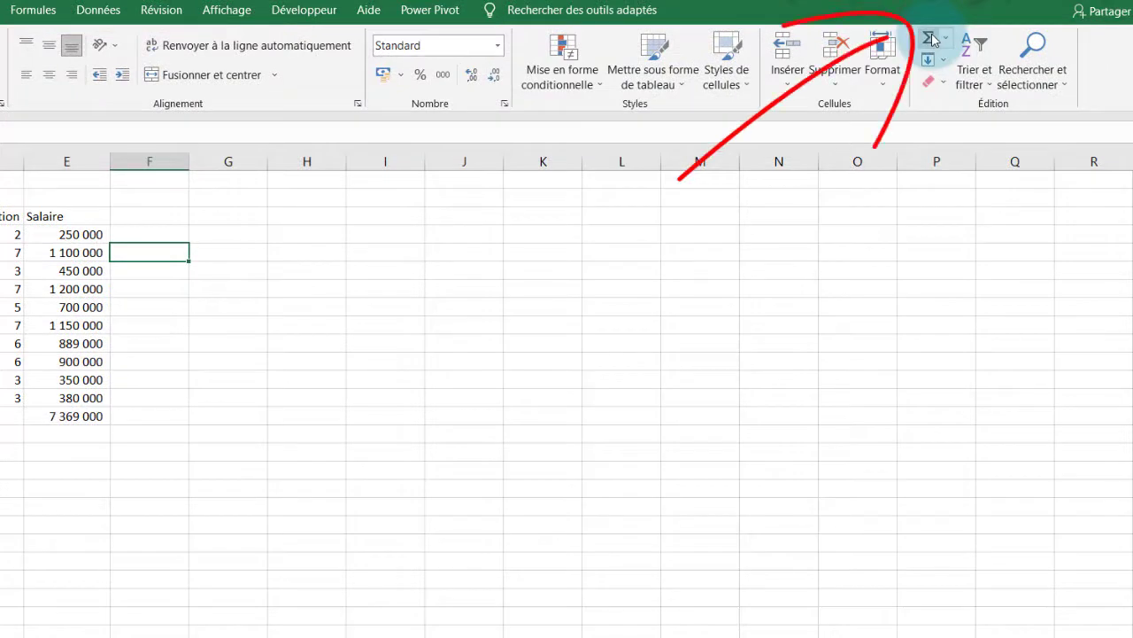
{"action": "left_click", "coordinate": [930, 39]}
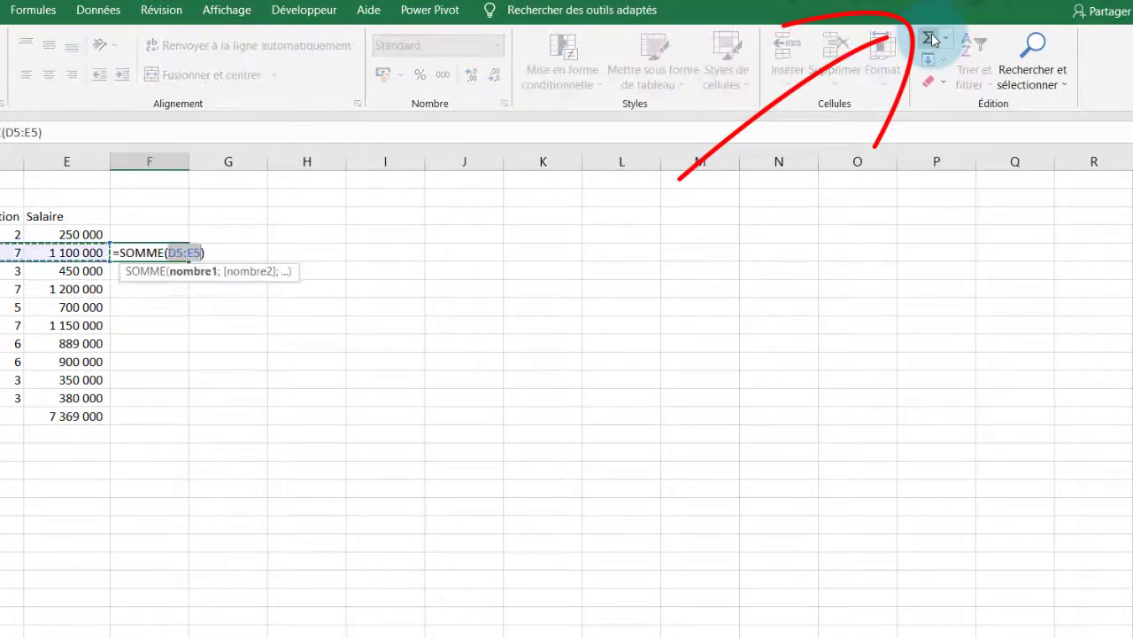
{"action": "left_click", "coordinate": [207, 252]}
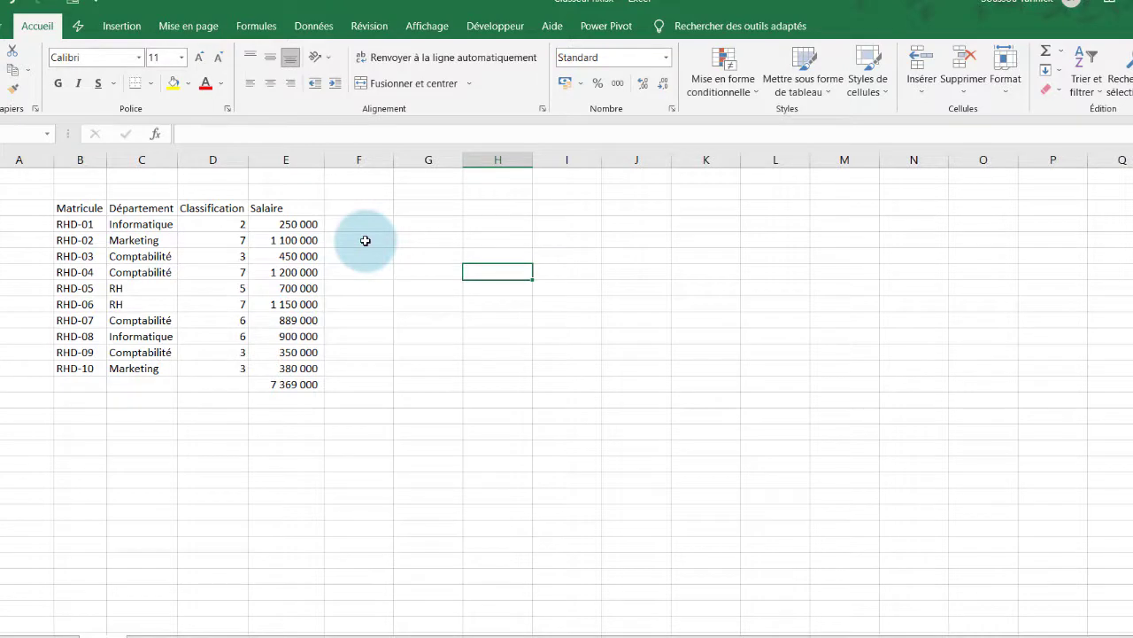
- Clear the salary total in E14, re-enter it as an automatic sum of E4:E13, and reselect the cell
{"action": "left_click", "coordinate": [287, 384]}
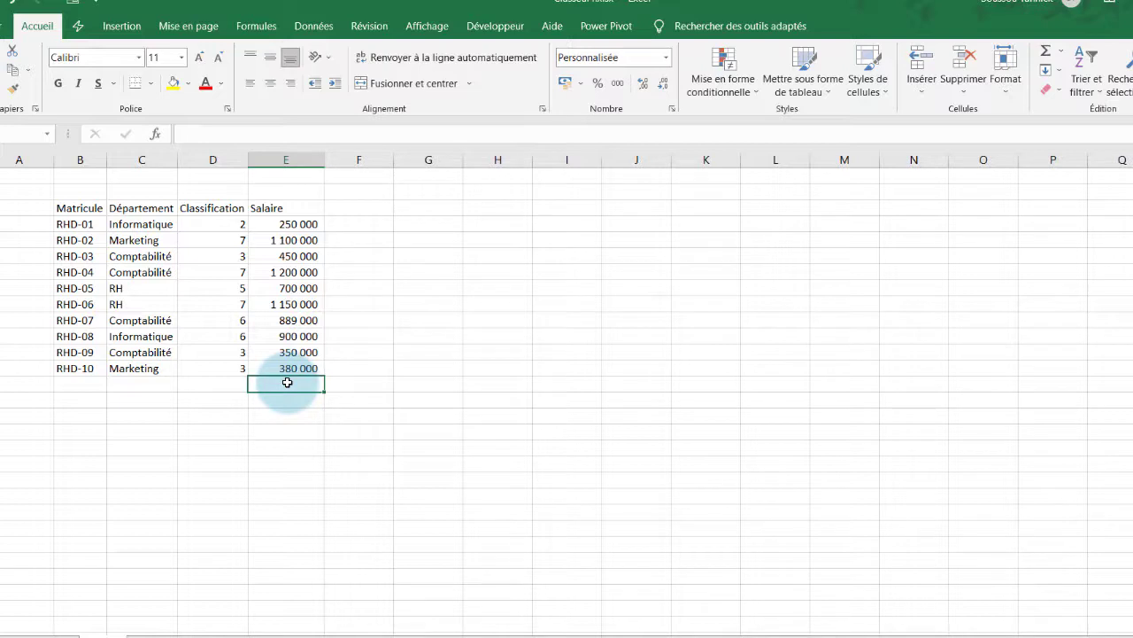
{"action": "key", "text": "alt"}
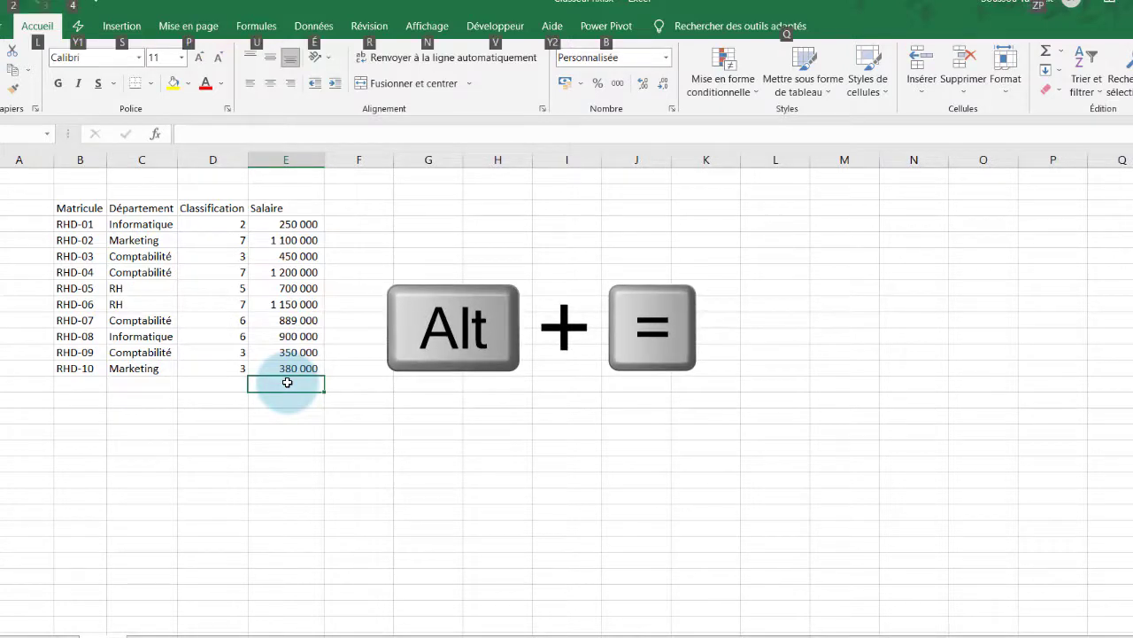
{"action": "key", "text": "alt+equal"}
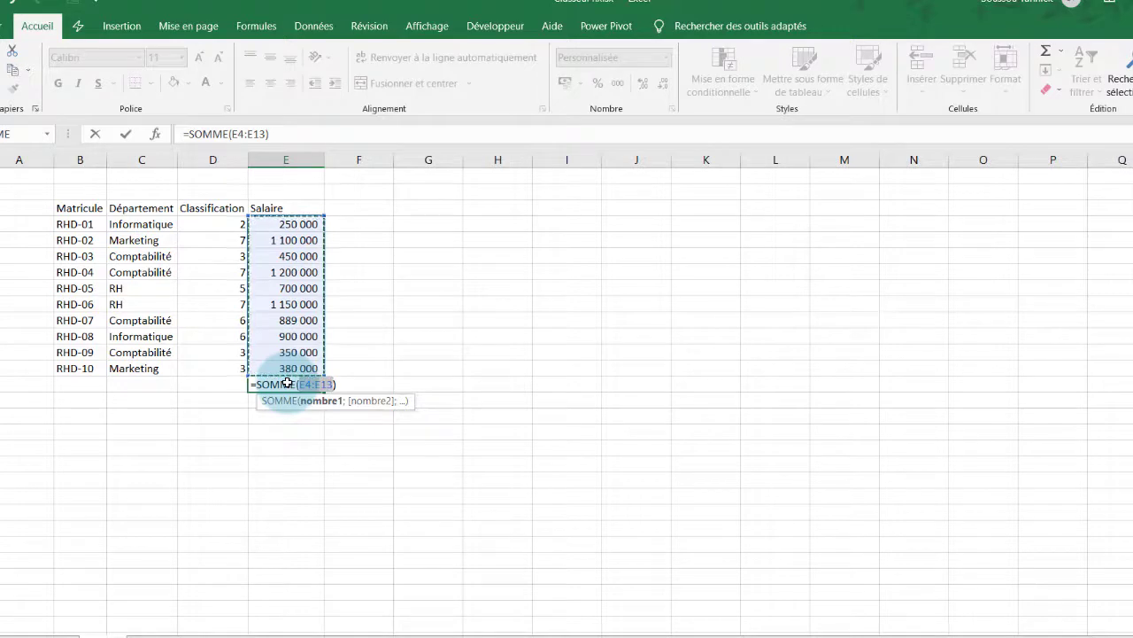
{"action": "key", "text": "Return"}
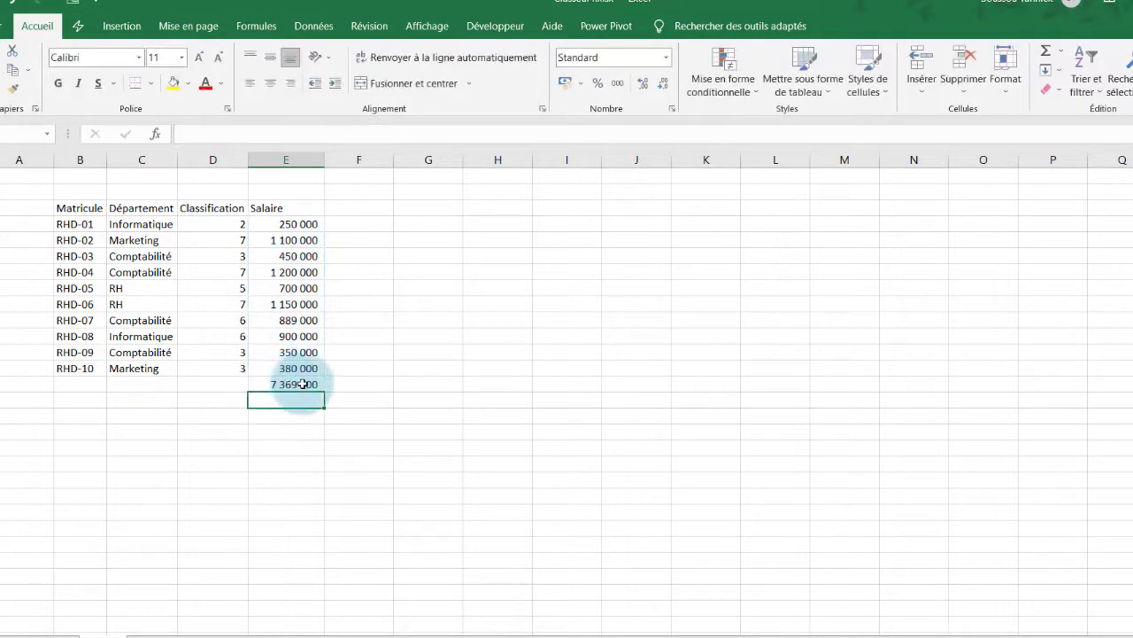
{"action": "left_click", "coordinate": [303, 383]}
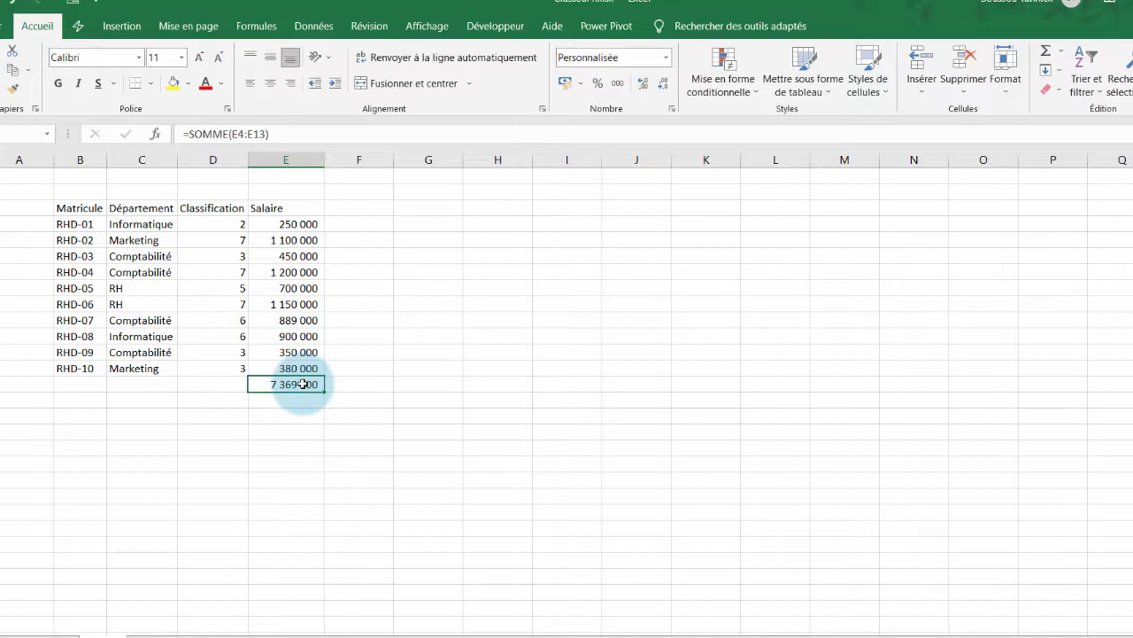
- Search Windows for "osk" and open the on-screen keyboard, Clavier visuel
{"action": "key", "text": "super"}
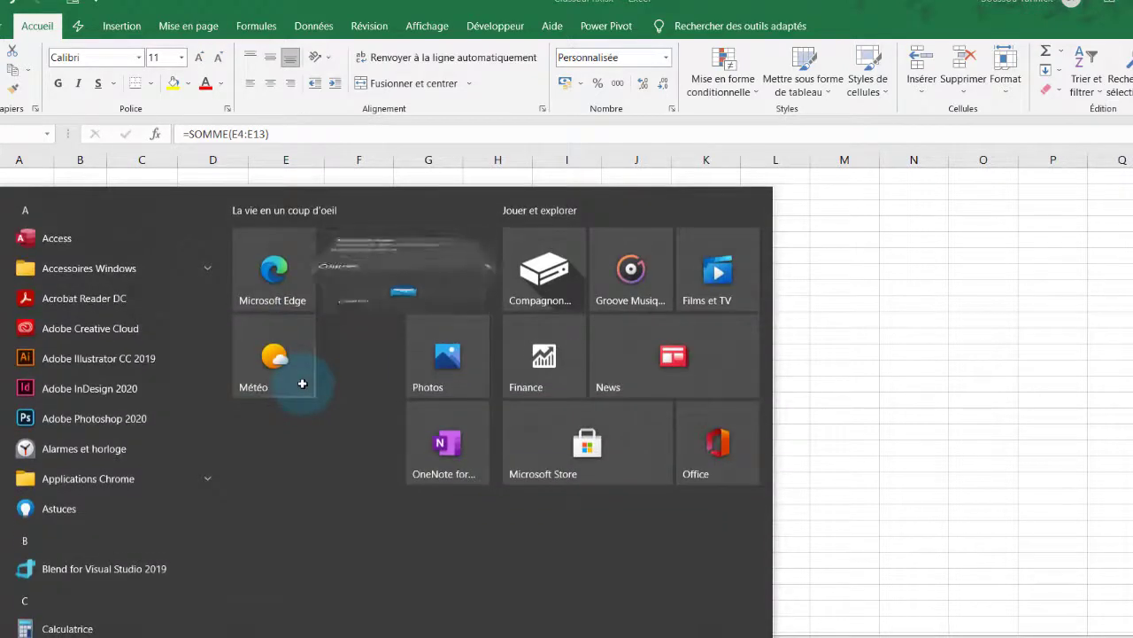
{"action": "type", "text": "c"}
{"action": "type", "text": "sk"}
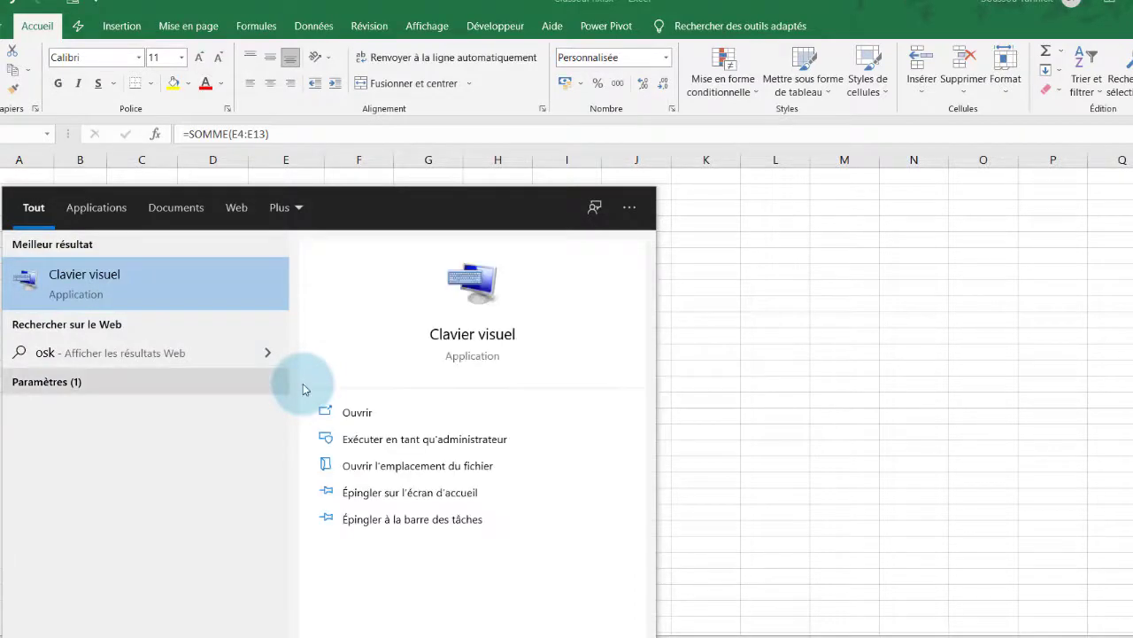
{"action": "left_click", "coordinate": [107, 290]}
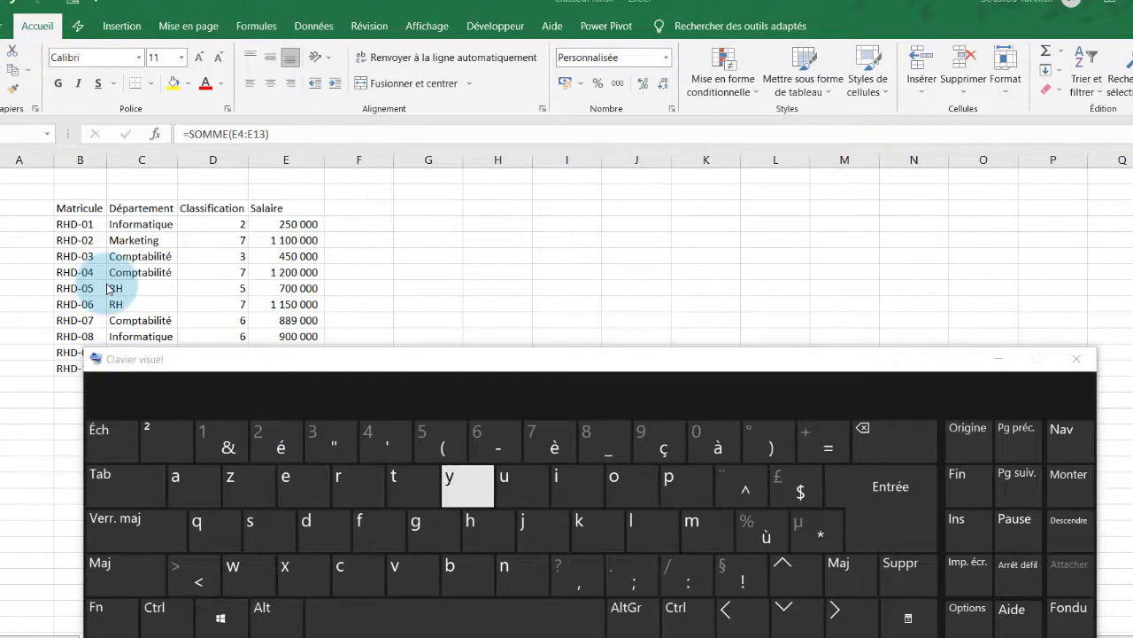
- Close the on-screen keyboard and label cell D14 "Somme" and cell D15 "Moyenne"
{"action": "left_click", "coordinate": [287, 621]}
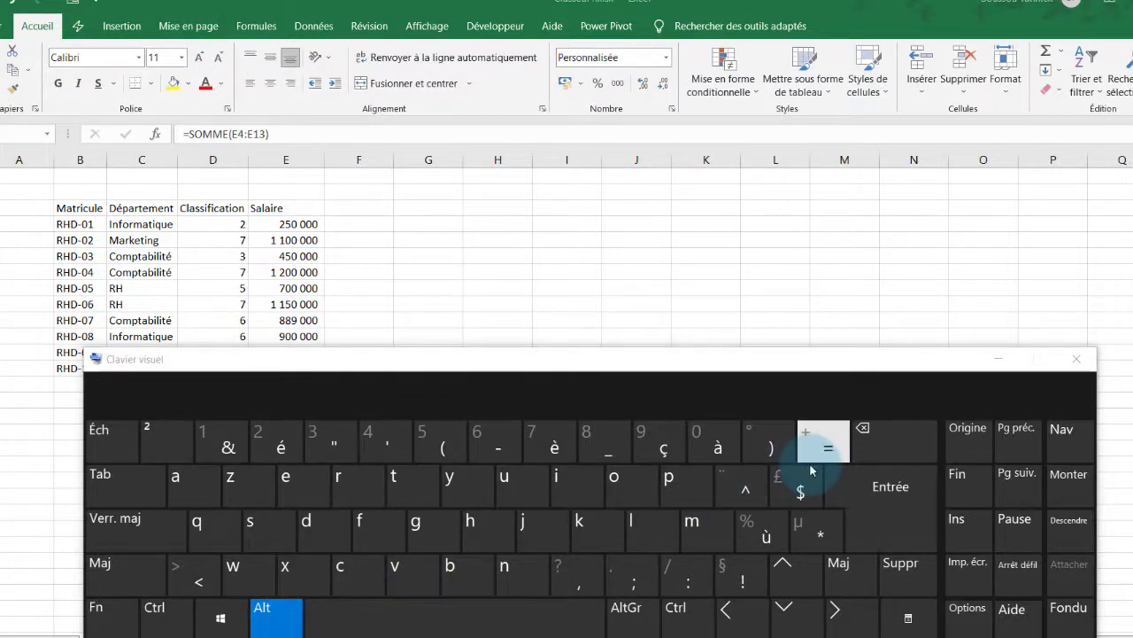
{"action": "left_click", "coordinate": [1077, 358]}
{"action": "left_click", "coordinate": [218, 384]}
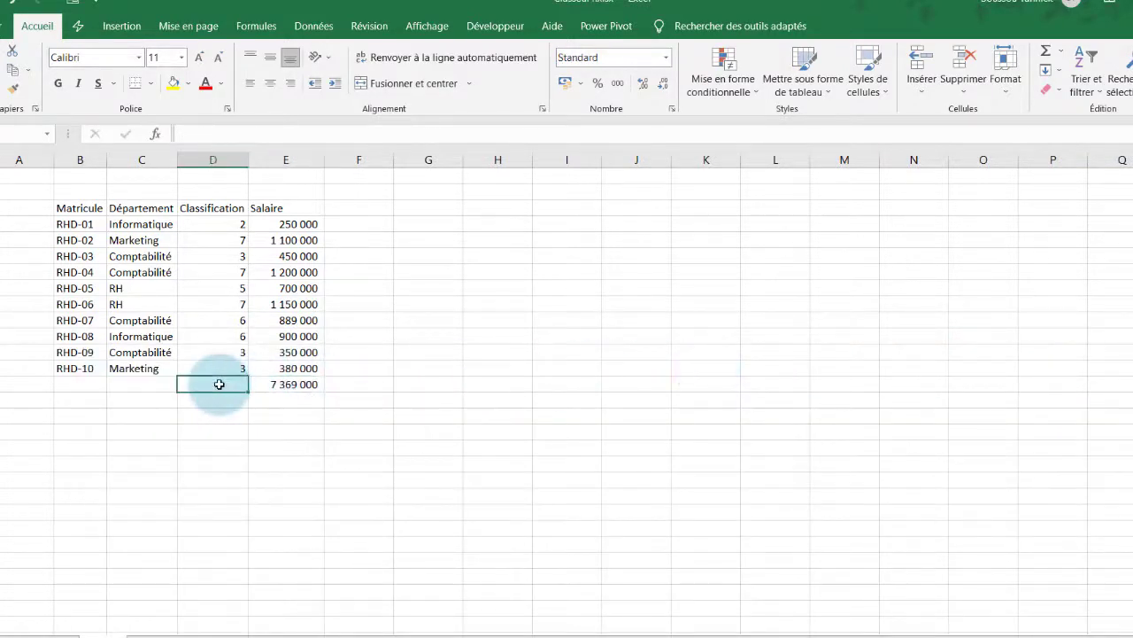
{"action": "type", "text": "Somme"}
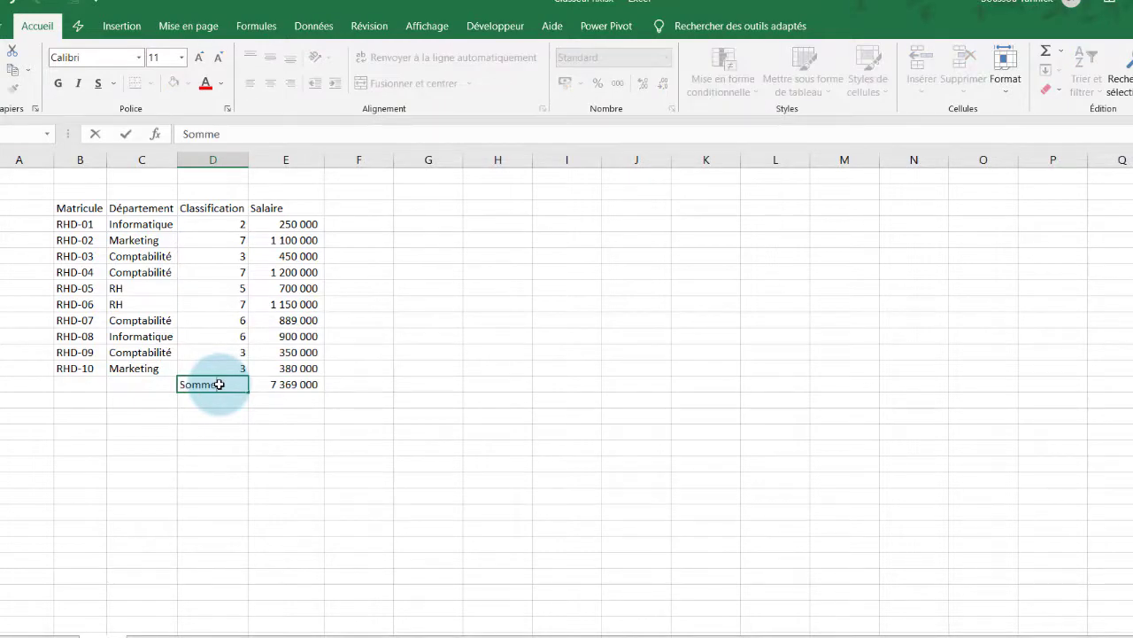
{"action": "key", "text": "Return"}
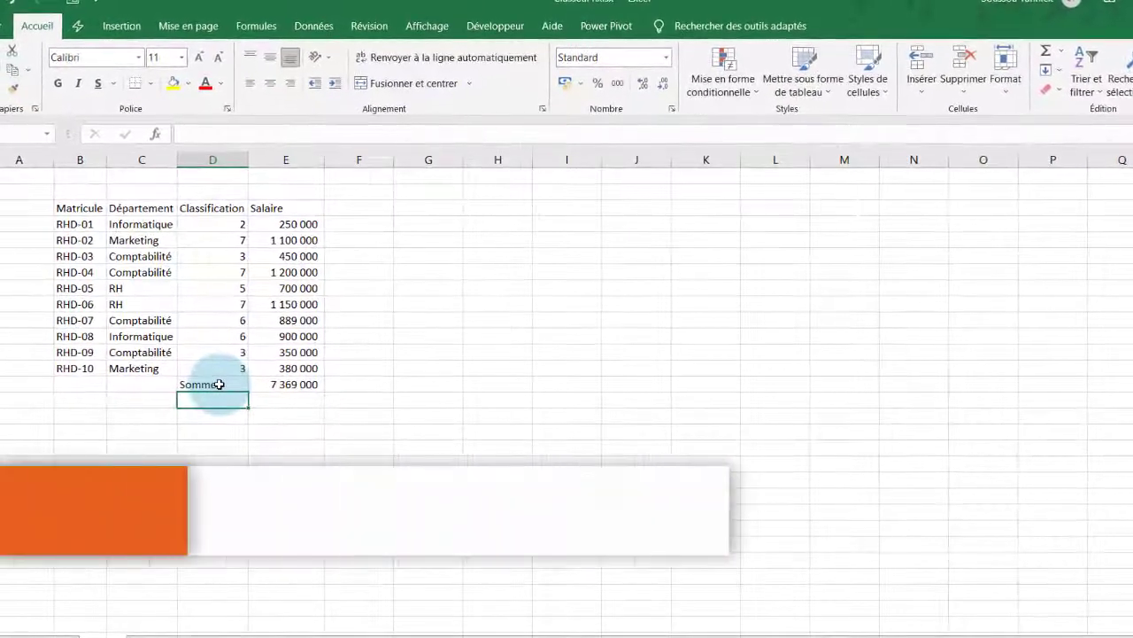
{"action": "type", "text": "Mo"}
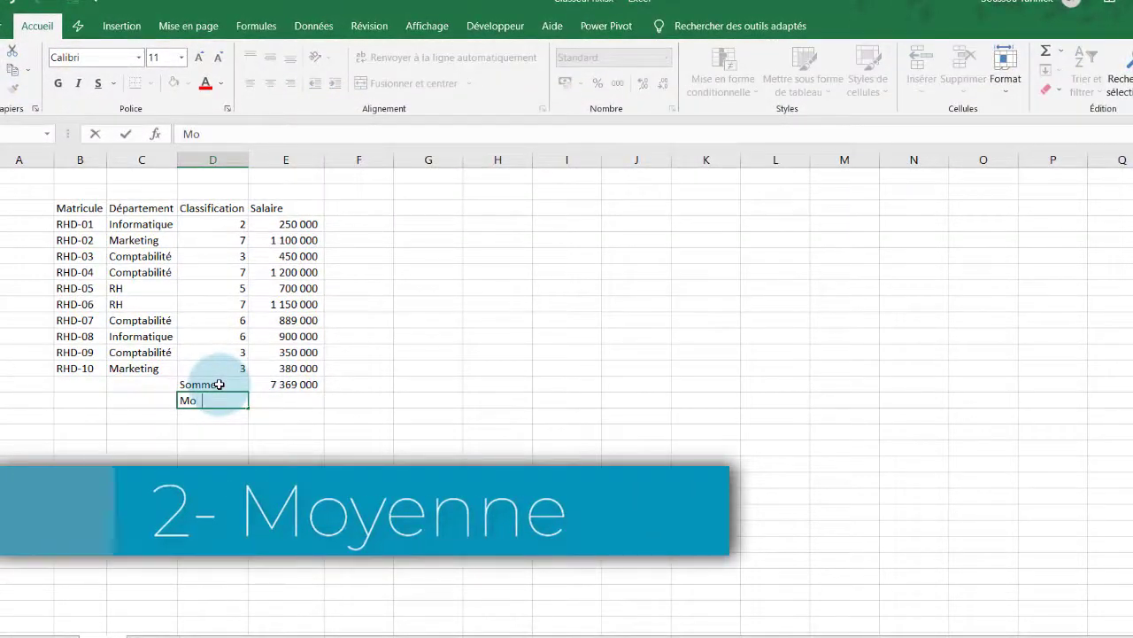
{"action": "type", "text": "yenne"}
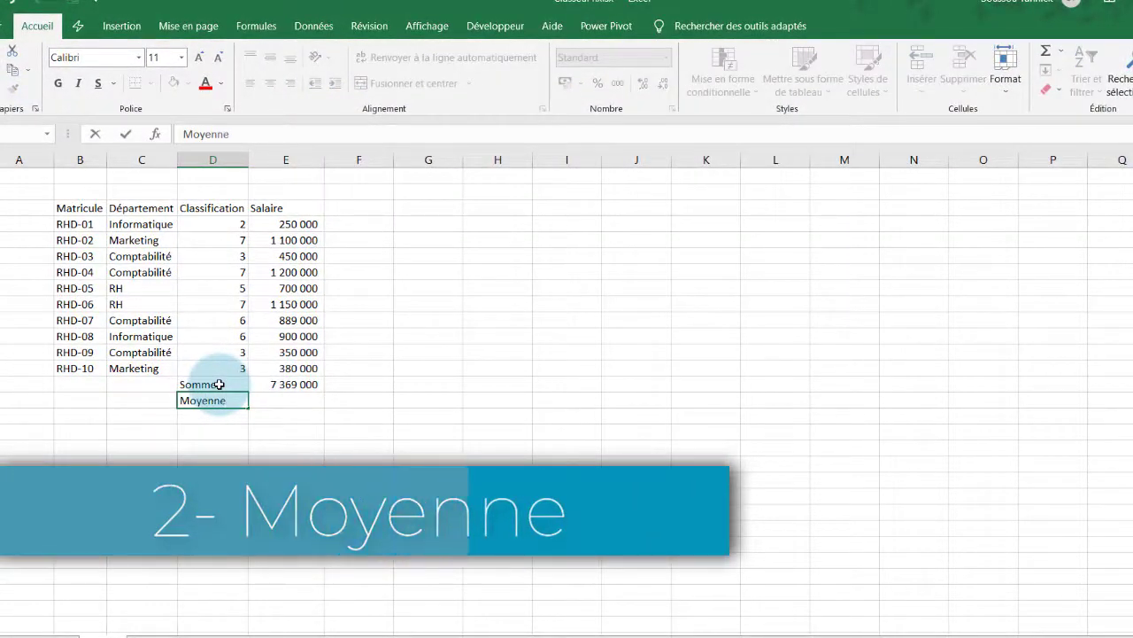
- Insert an automatic MOYENNE formula in E15, beside the Moyenne label
{"action": "left_click", "coordinate": [291, 398]}
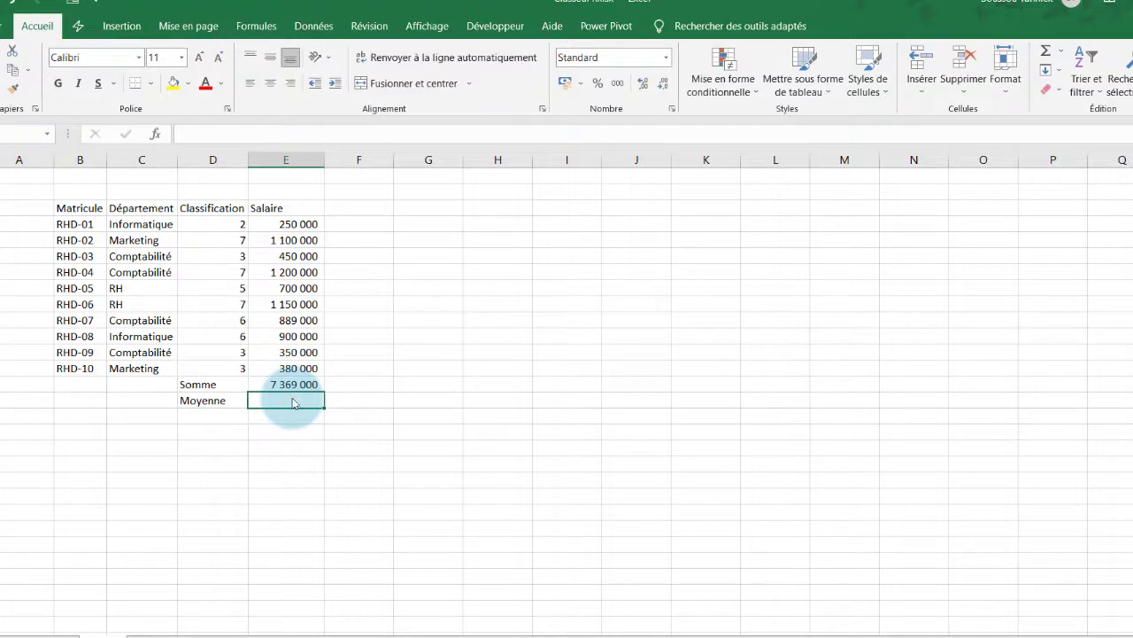
{"action": "left_click", "coordinate": [1062, 57]}
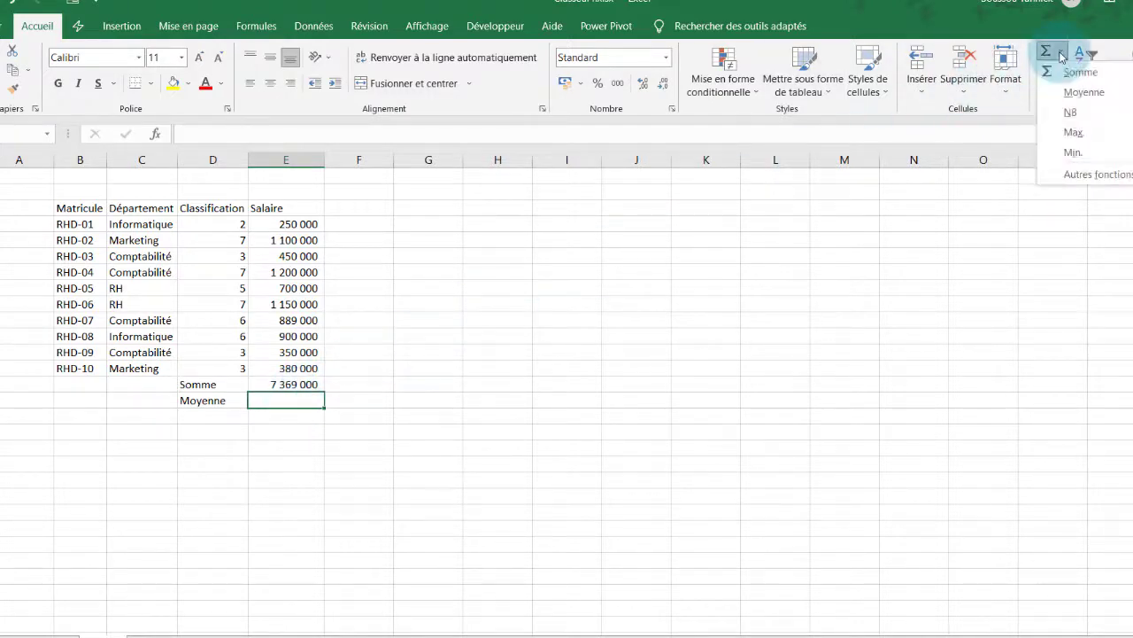
{"action": "left_click", "coordinate": [1096, 94]}
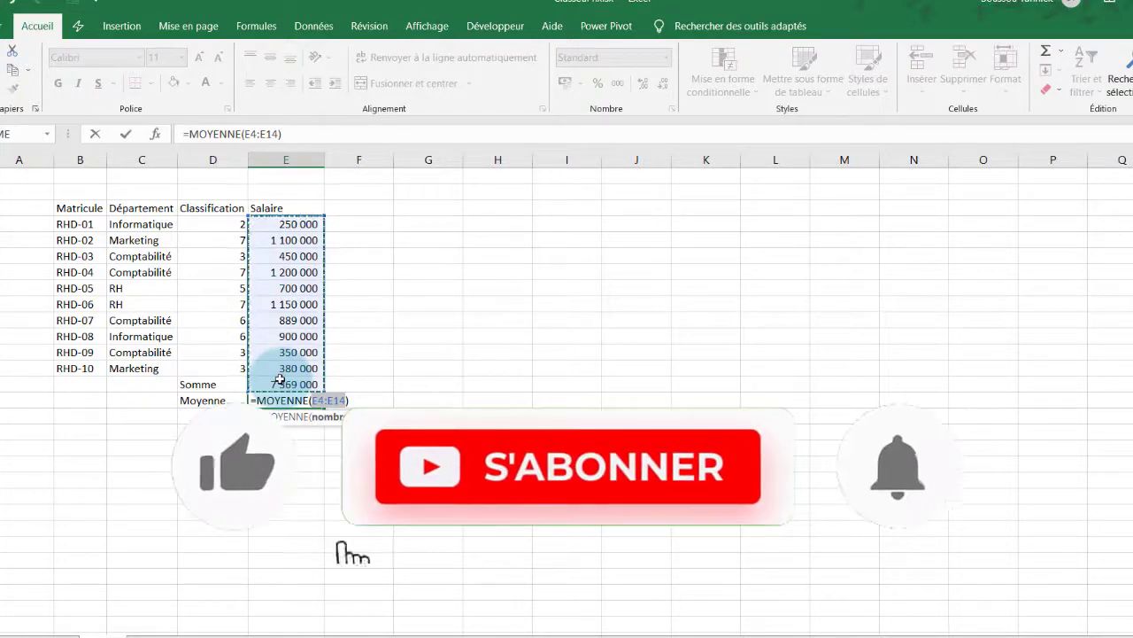
- Try selecting the MOYENNE range cell by cell from E4 down to E14
{"action": "left_click", "coordinate": [292, 226]}
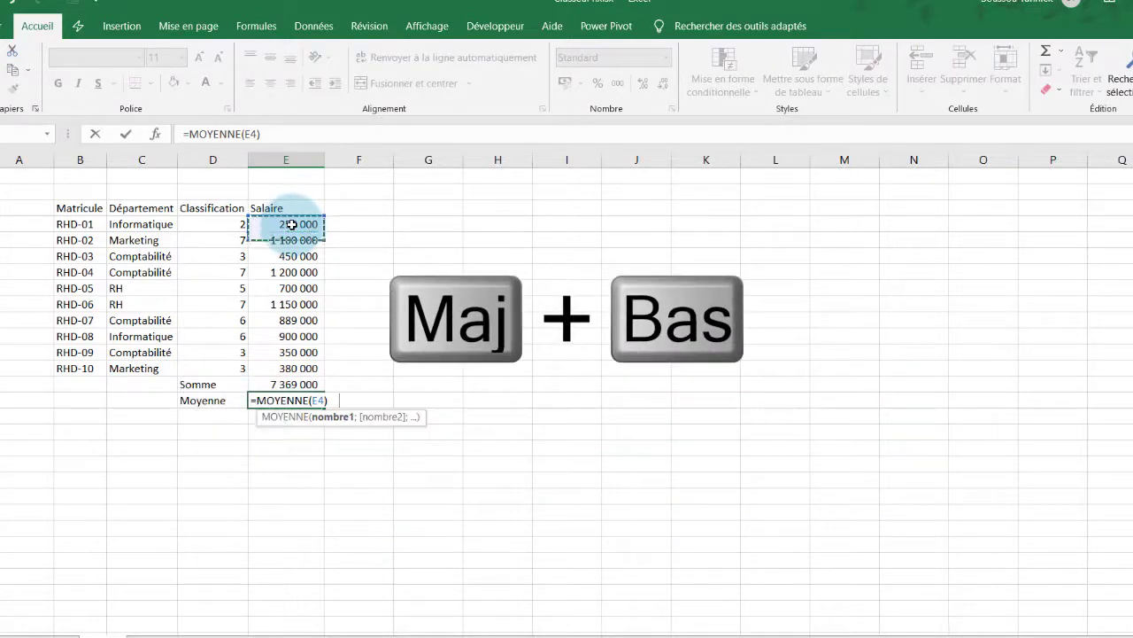
{"action": "key", "text": "shift+Down"}
{"action": "key", "text": "shift+Down"}
{"action": "key", "text": "shift+Down"}
{"action": "key", "text": "shift+Down"}
{"action": "key", "text": "shift+Down"}
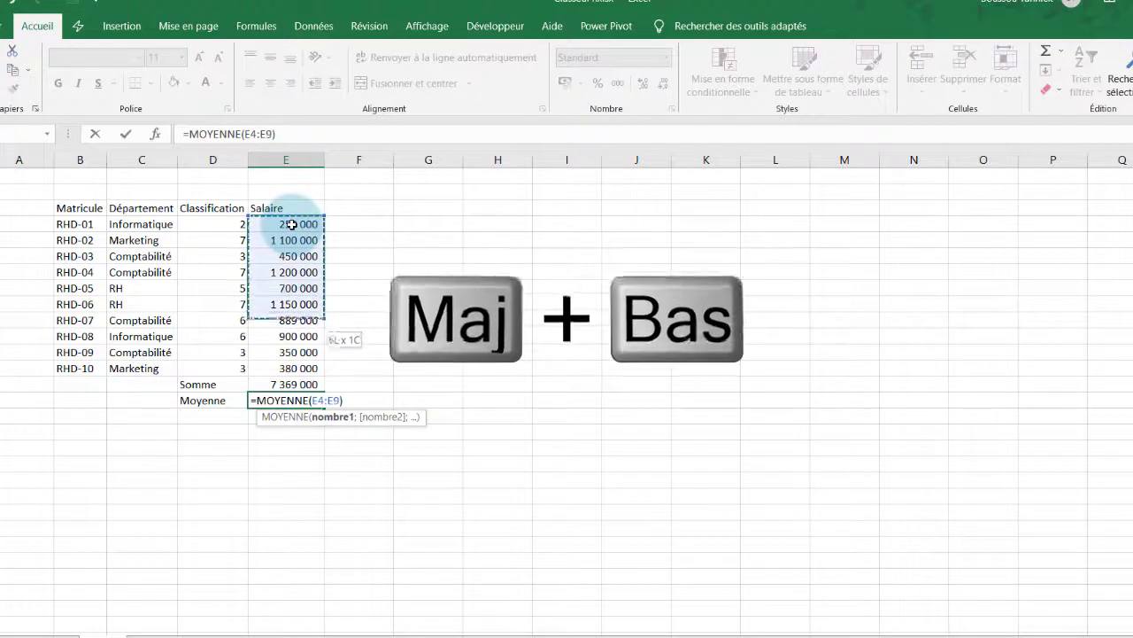
{"action": "key", "text": "shift+Down"}
{"action": "key", "text": "shift+Down"}
{"action": "key", "text": "shift+Down"}
{"action": "key", "text": "shift+Down"}
{"action": "key", "text": "shift+Down"}
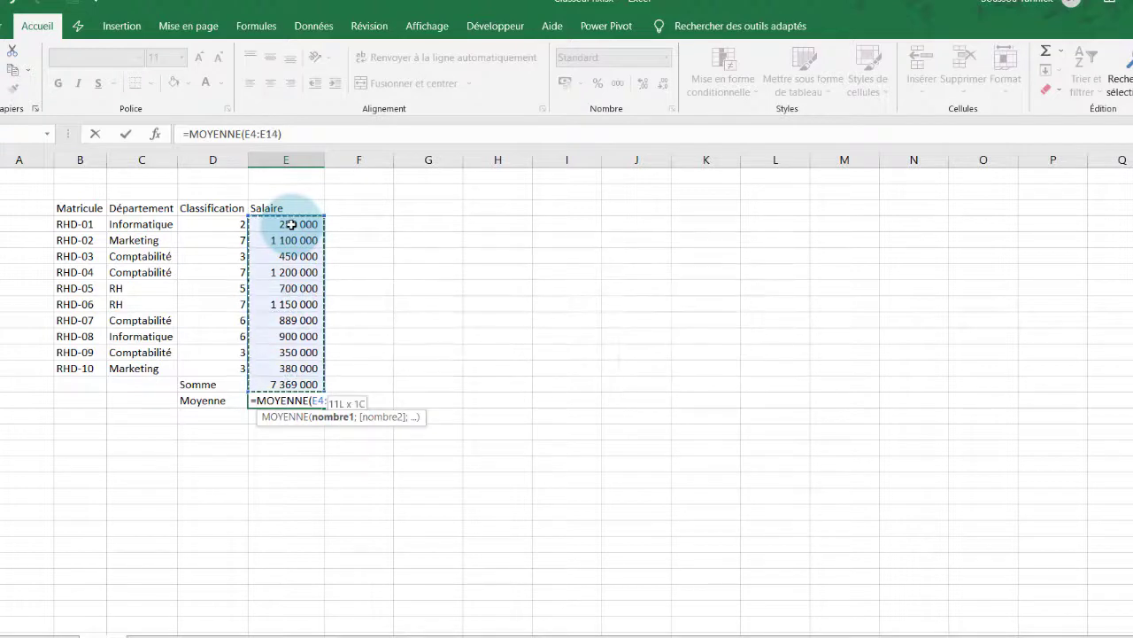
- Set the MOYENNE formula's range to the salaries E4:E13 and validate it
{"action": "left_click_drag", "start_coordinate": [289, 224], "coordinate": [291, 369]}
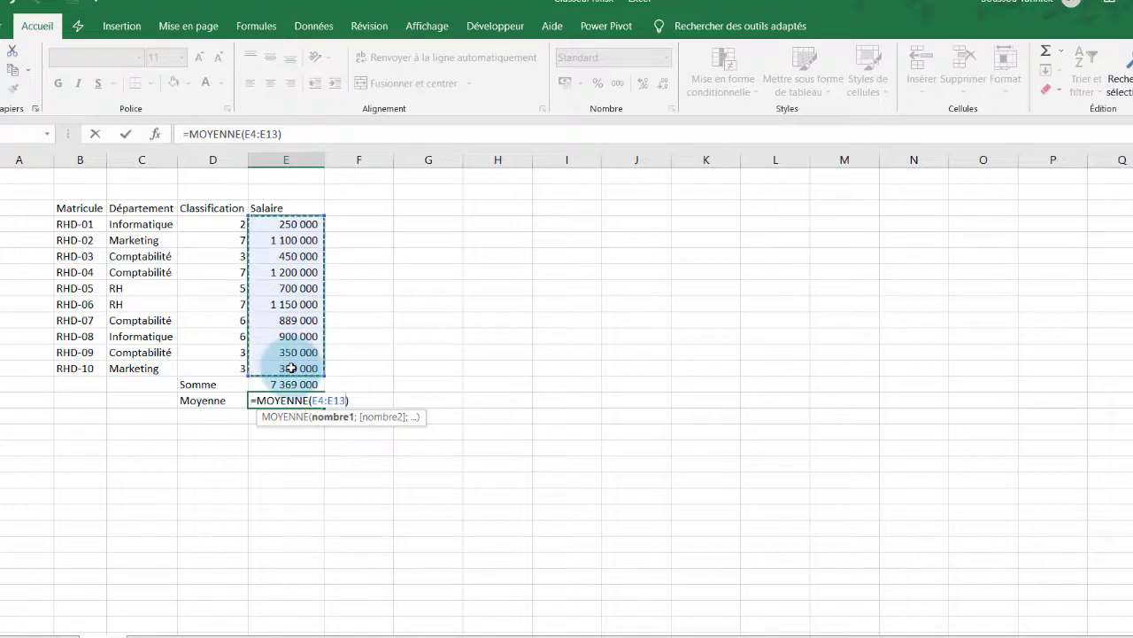
{"action": "key", "text": "Return"}
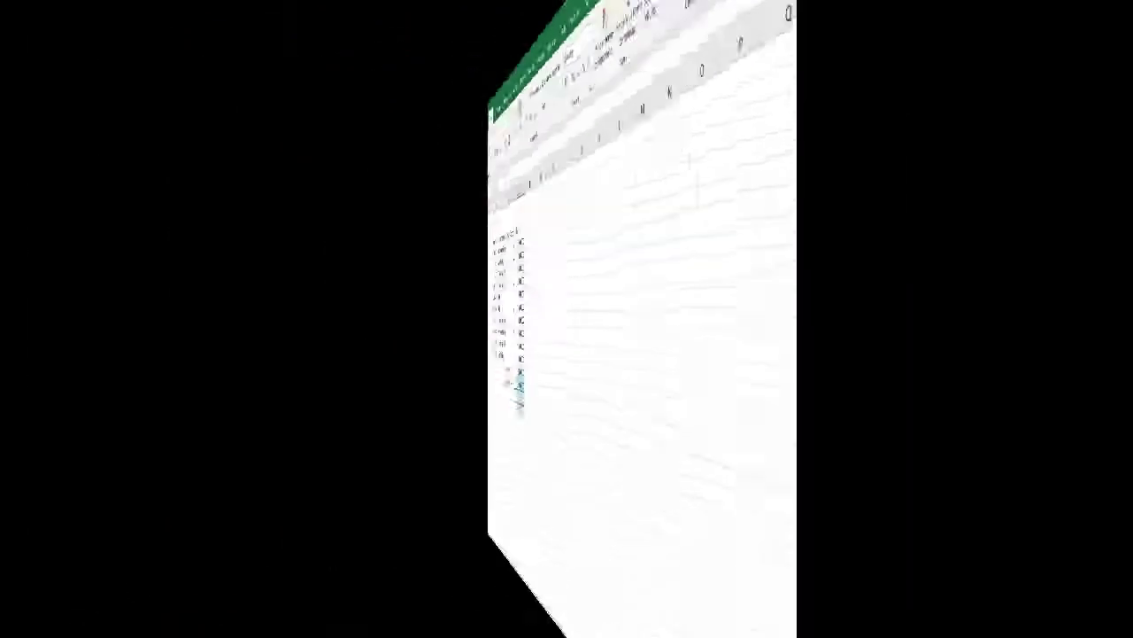
- Label D16 "NB" and count the salaries in E16 with the automatic NB function over E4:E13
{"action": "left_click", "coordinate": [230, 417]}
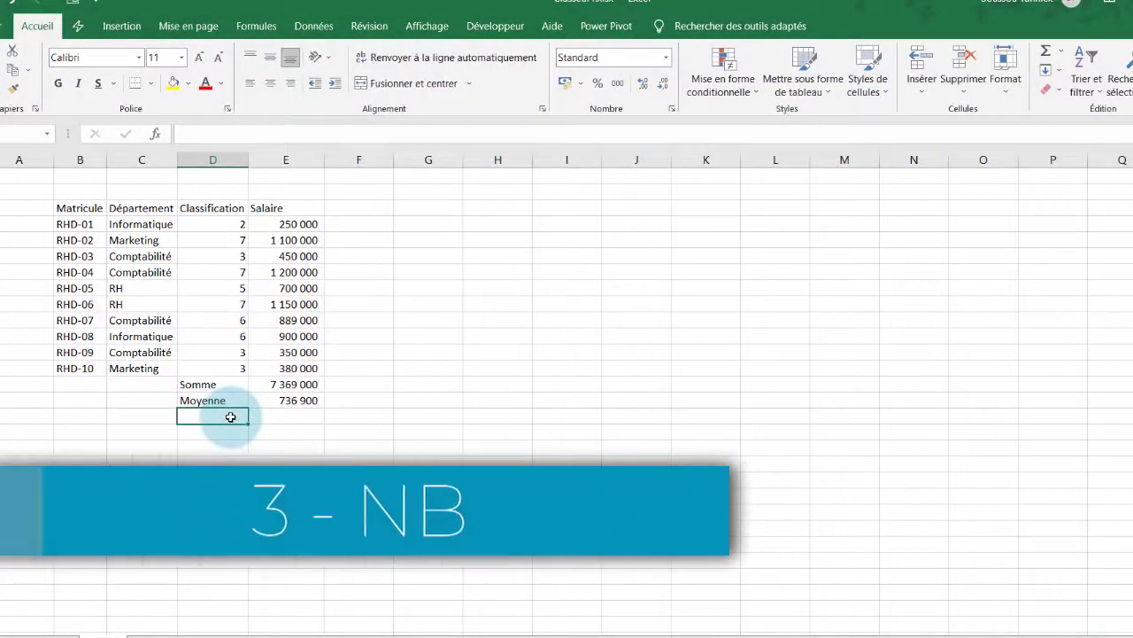
{"action": "type", "text": "NB"}
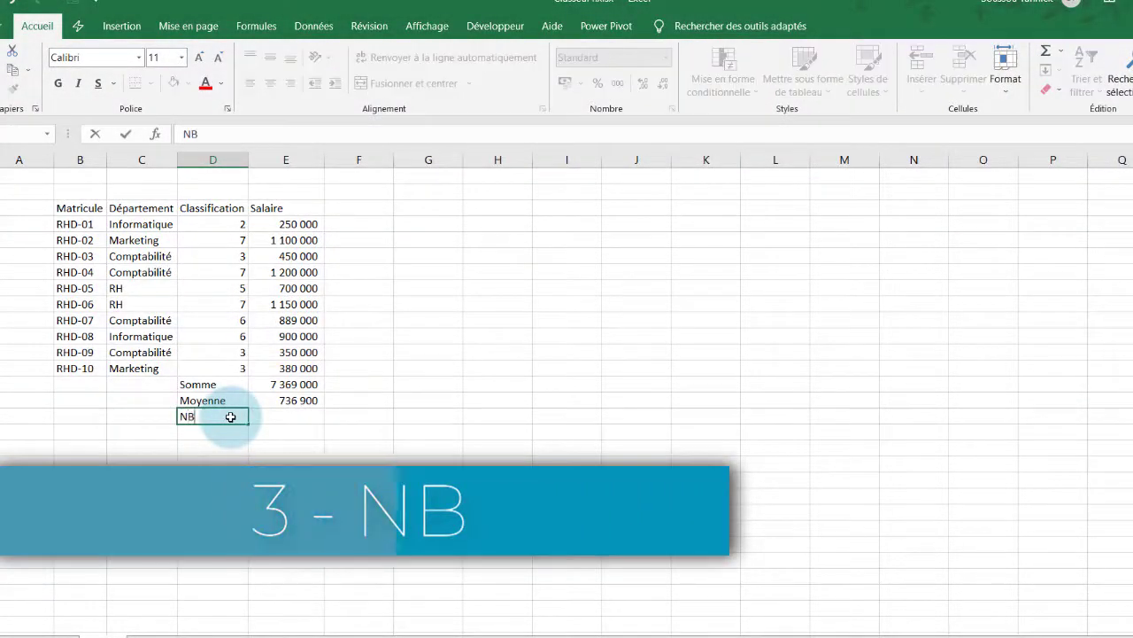
{"action": "left_click", "coordinate": [281, 416]}
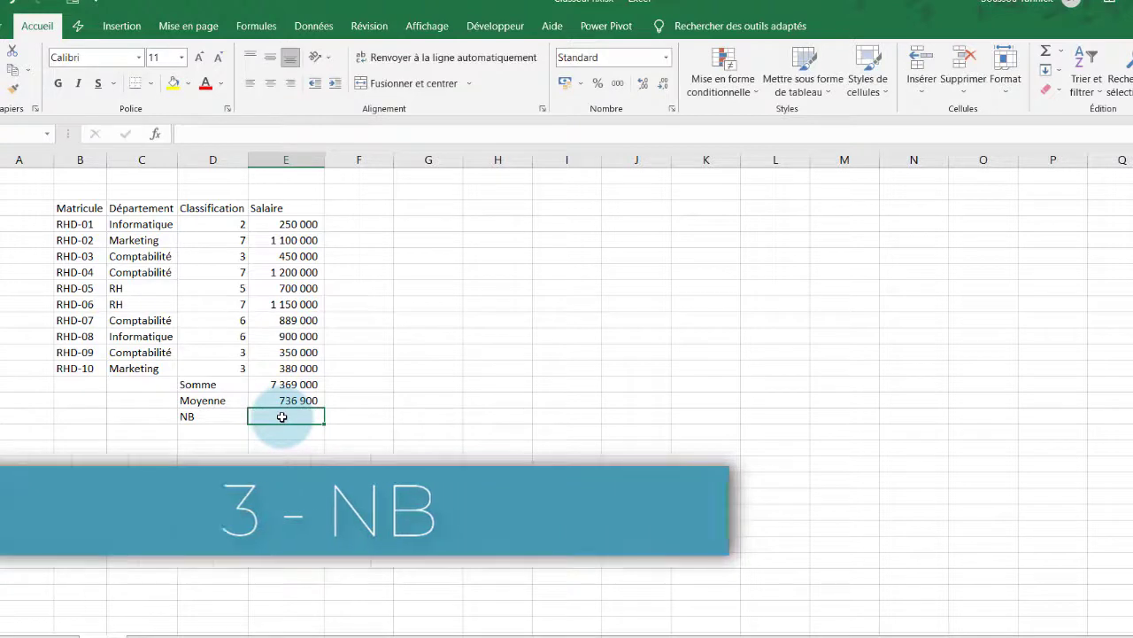
{"action": "type", "text": "="}
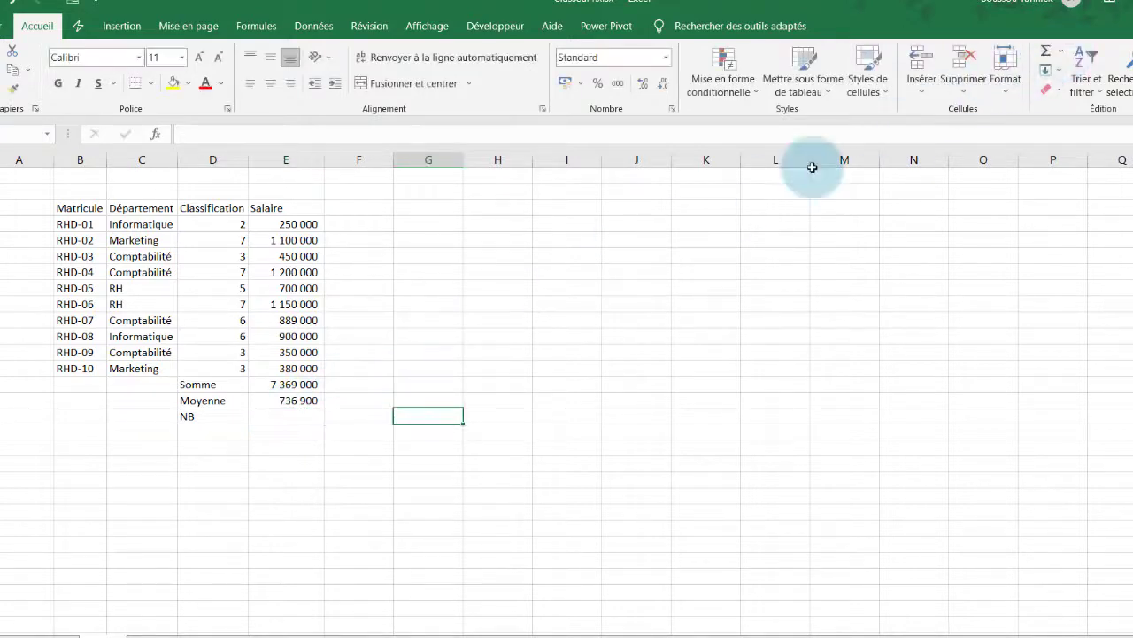
{"action": "left_click", "coordinate": [278, 412]}
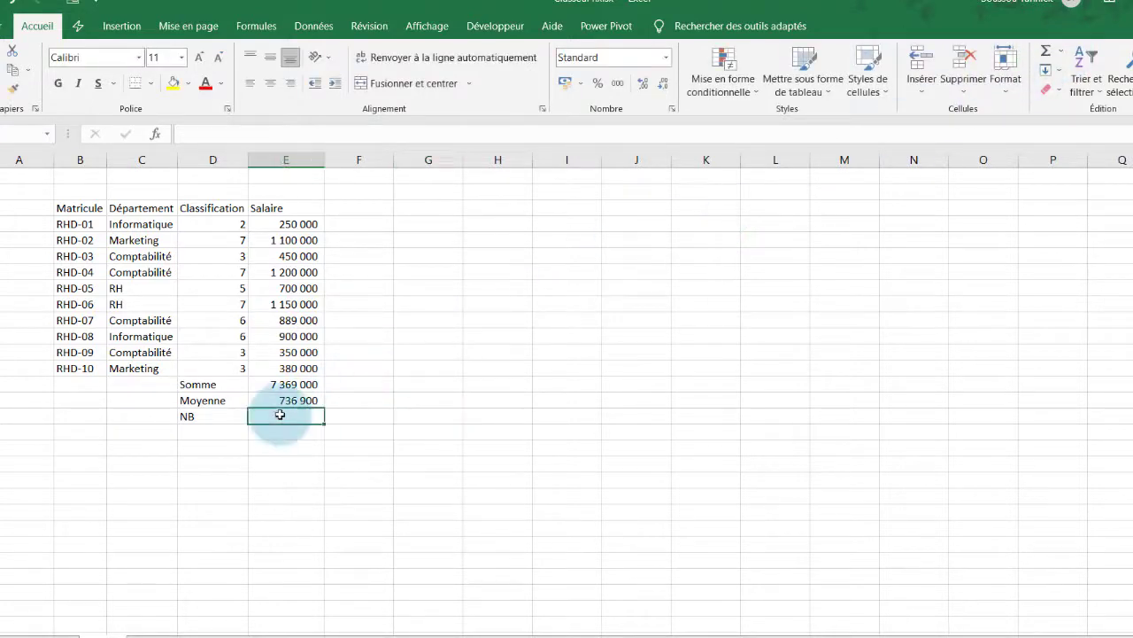
{"action": "left_click", "coordinate": [1061, 57]}
{"action": "left_click", "coordinate": [1070, 114]}
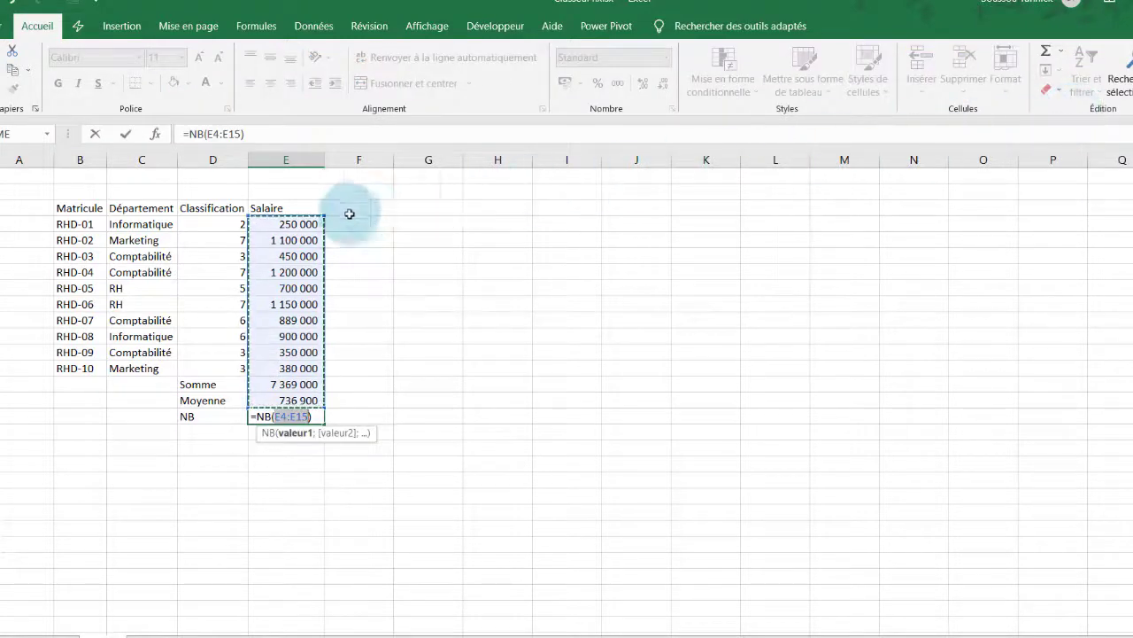
{"action": "left_click_drag", "start_coordinate": [285, 224], "coordinate": [287, 370]}
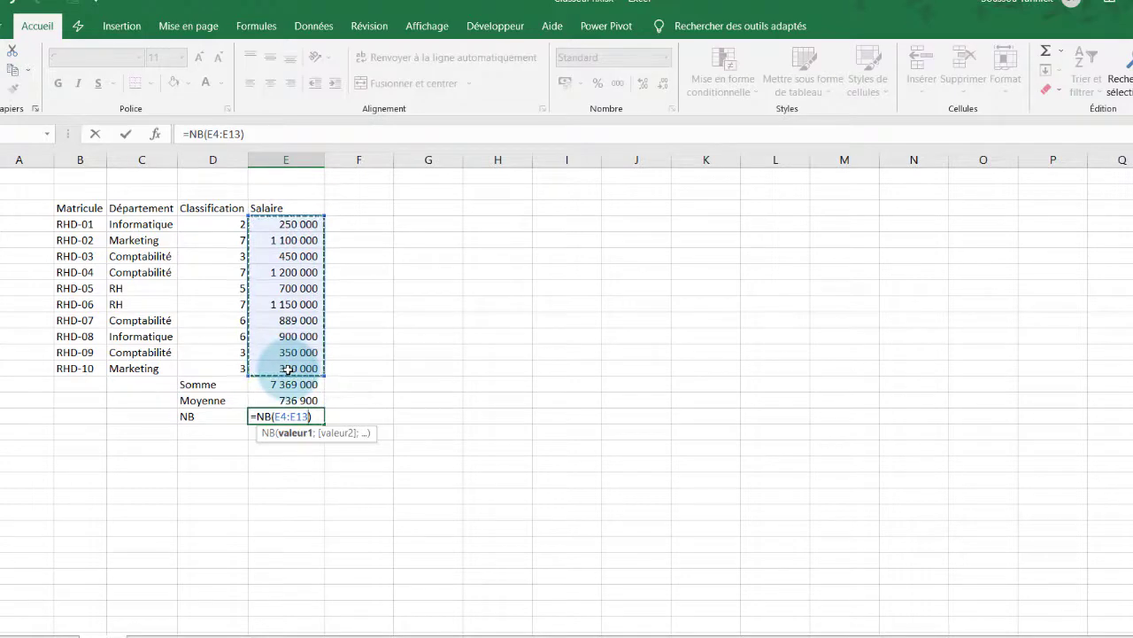
{"action": "key", "text": "Return"}
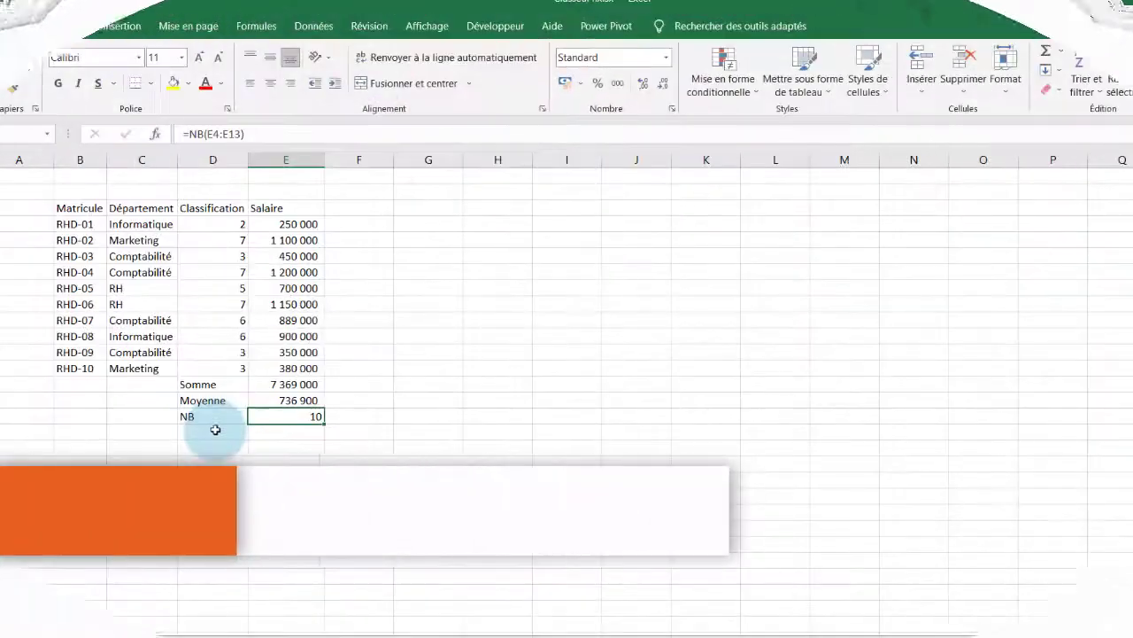
- Label D17 "NBVAL" and check the AutoSum function list for that function from E17
{"action": "left_click", "coordinate": [211, 434]}
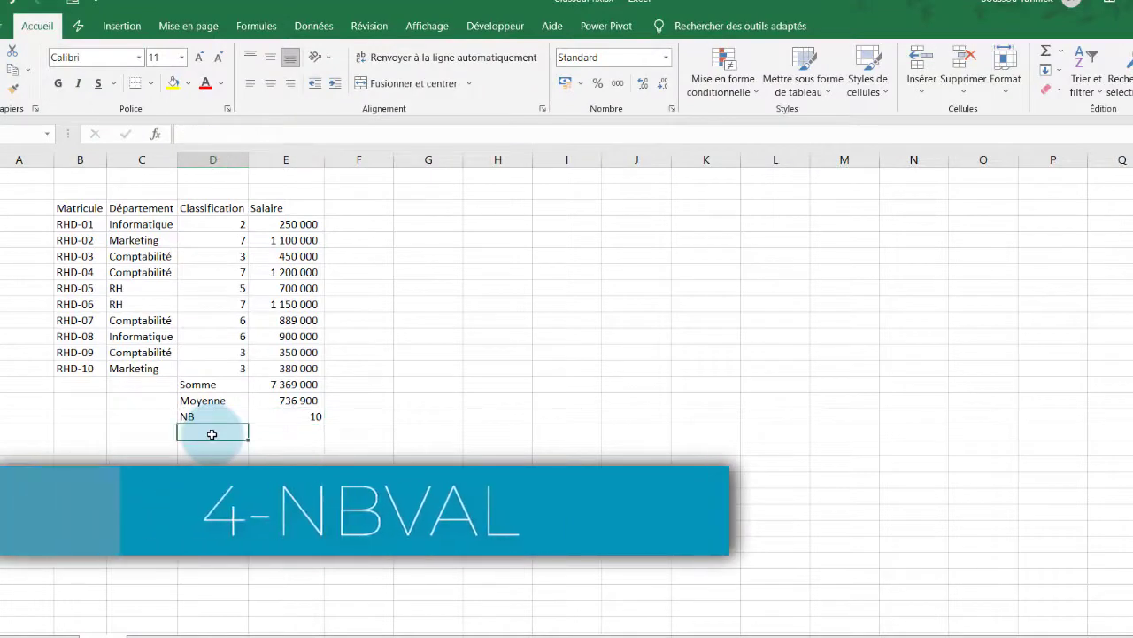
{"action": "type", "text": "NBVA"}
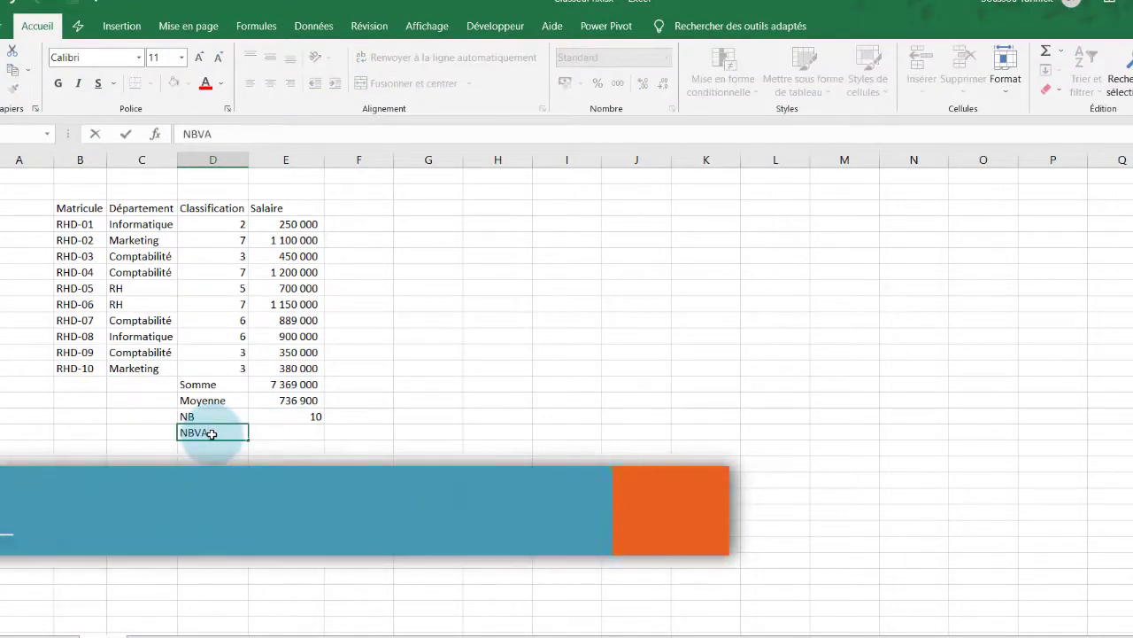
{"action": "type", "text": "L"}
{"action": "left_click", "coordinate": [274, 431]}
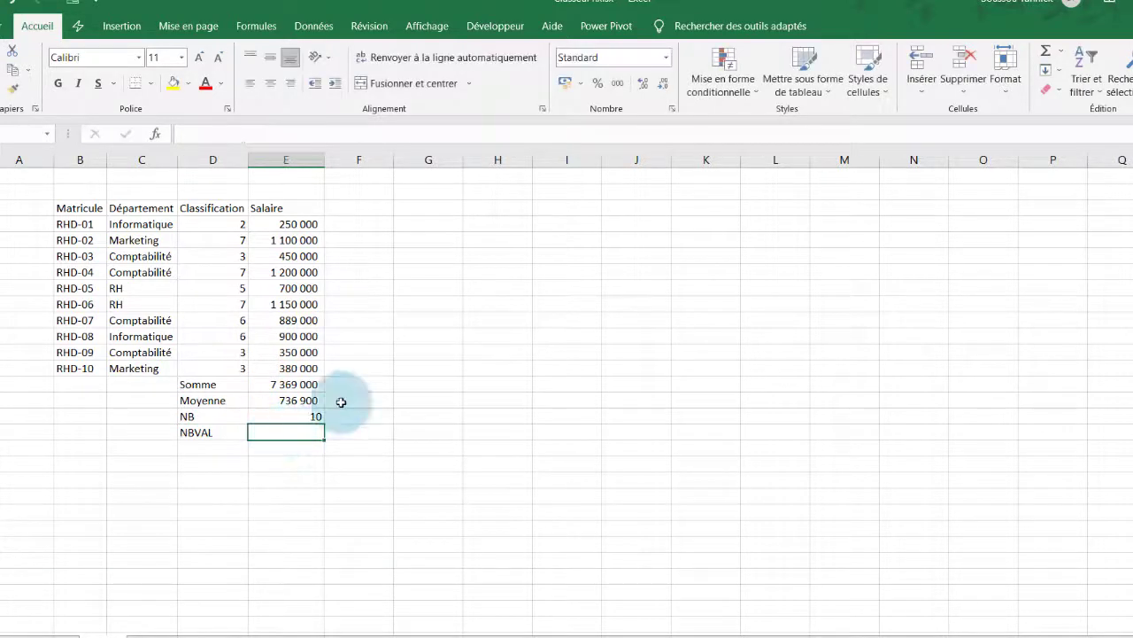
{"action": "left_click", "coordinate": [1061, 59]}
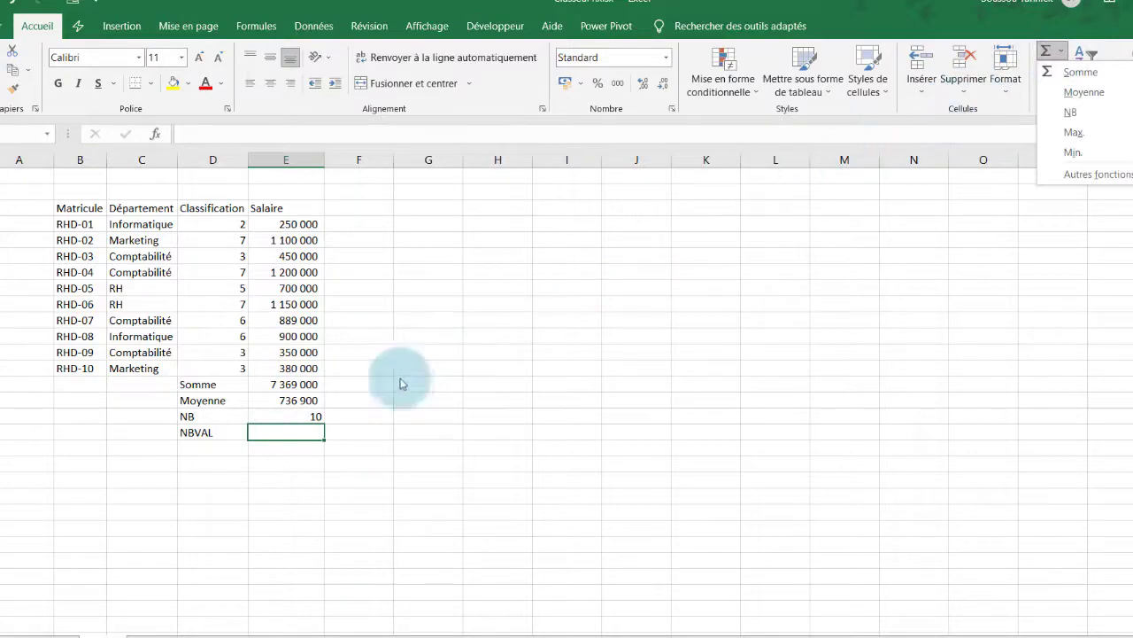
{"action": "left_click", "coordinate": [290, 432]}
- Enter =NBVAL(E4:E13) in E17 to count the non-empty salary cells, then reselect the formula and the NB label
{"action": "type", "text": "="}
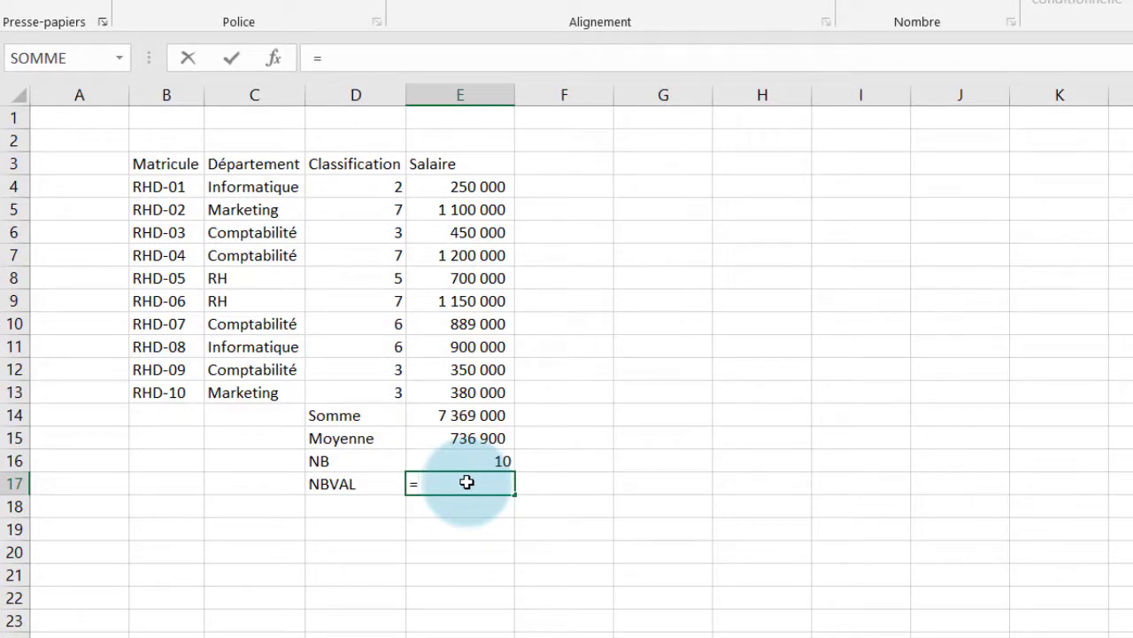
{"action": "type", "text": "NBC"}
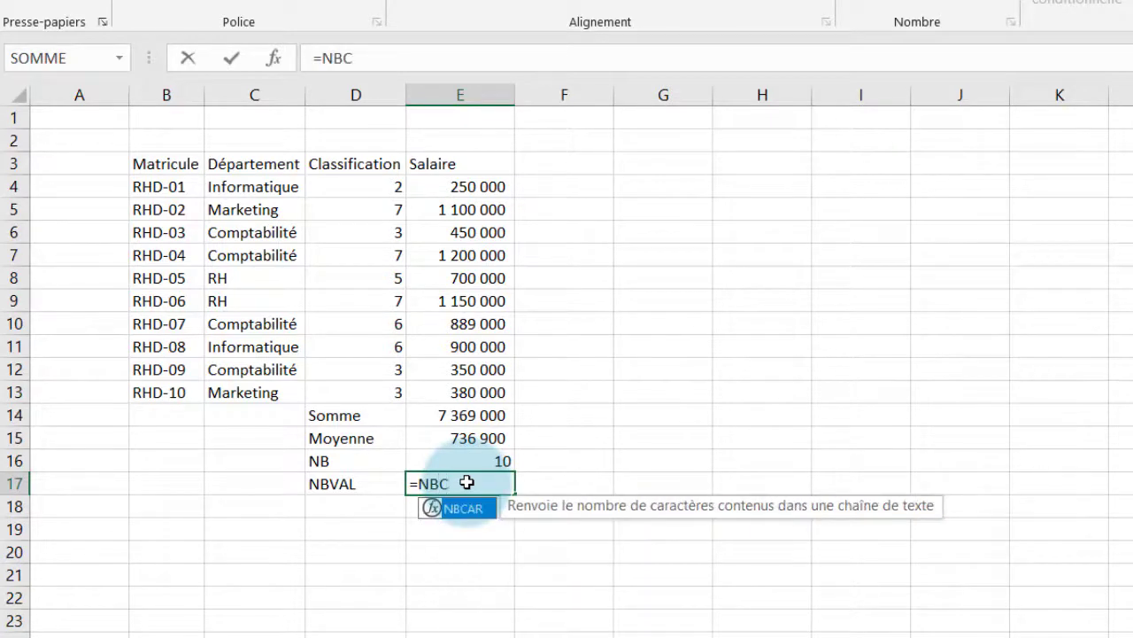
{"action": "key", "text": "BackSpace"}
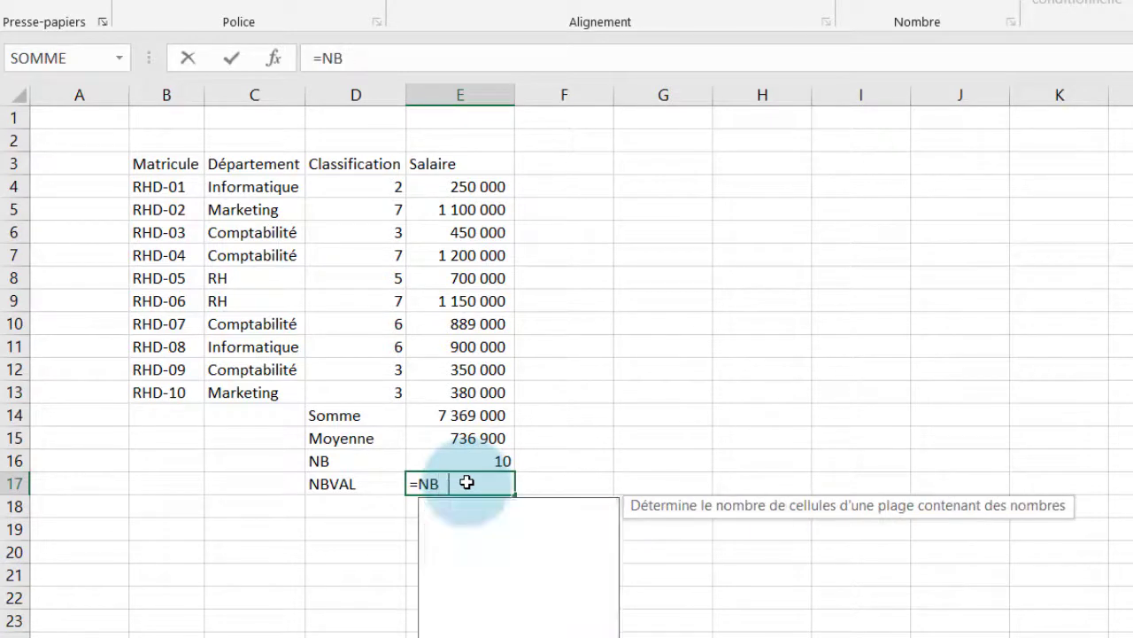
{"action": "type", "text": "V"}
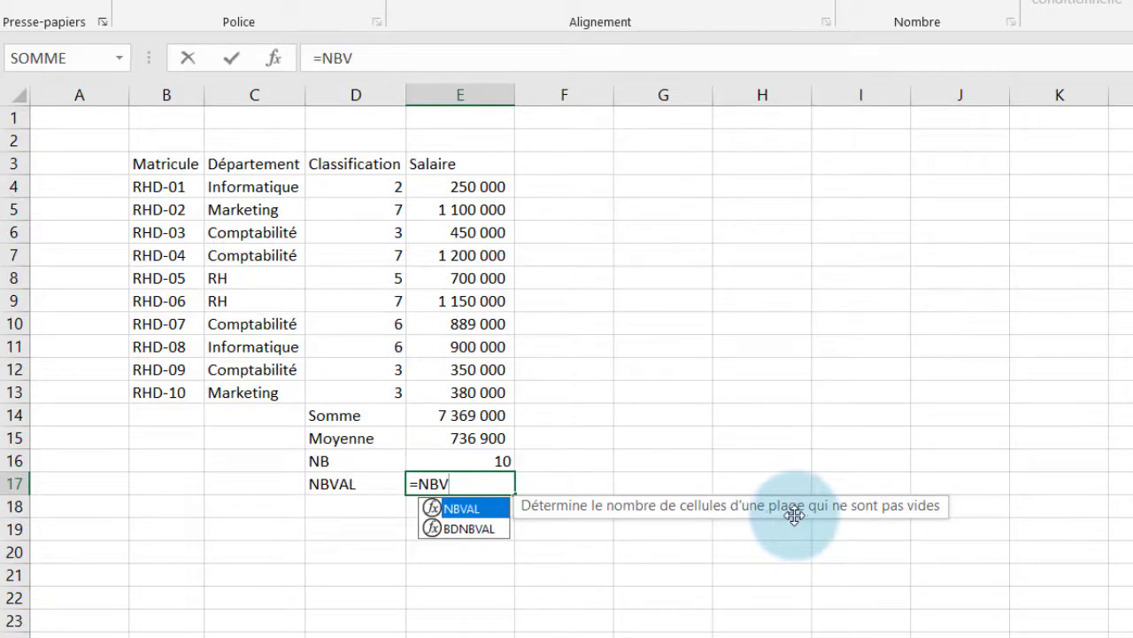
{"action": "double_click", "coordinate": [461, 508]}
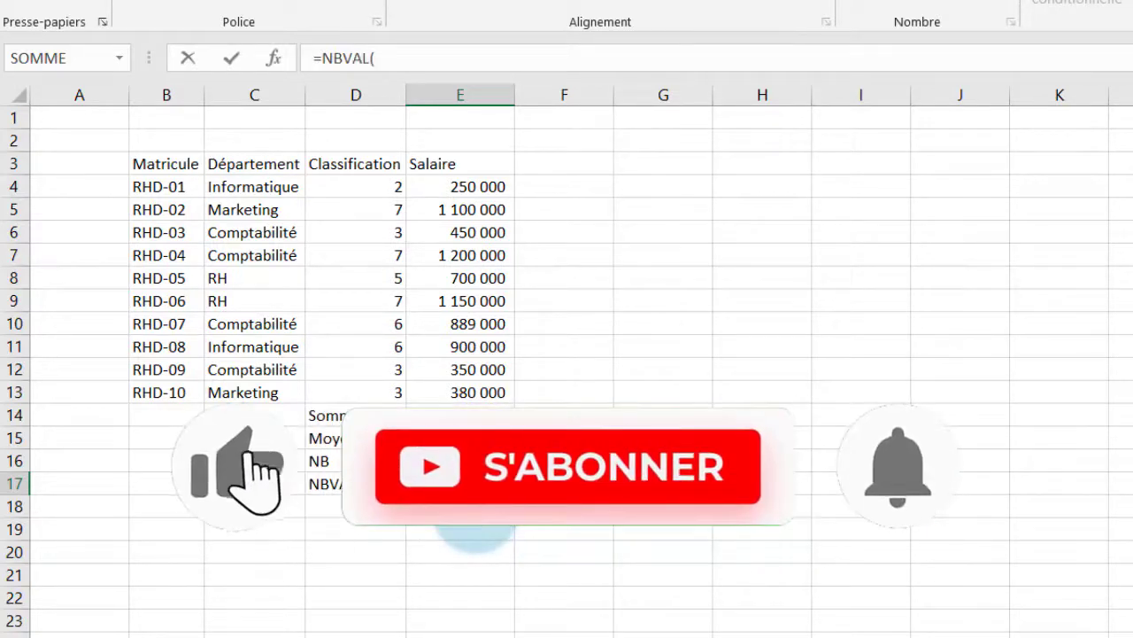
{"action": "left_click_drag", "start_coordinate": [468, 187], "coordinate": [475, 390]}
{"action": "type", "text": ")"}
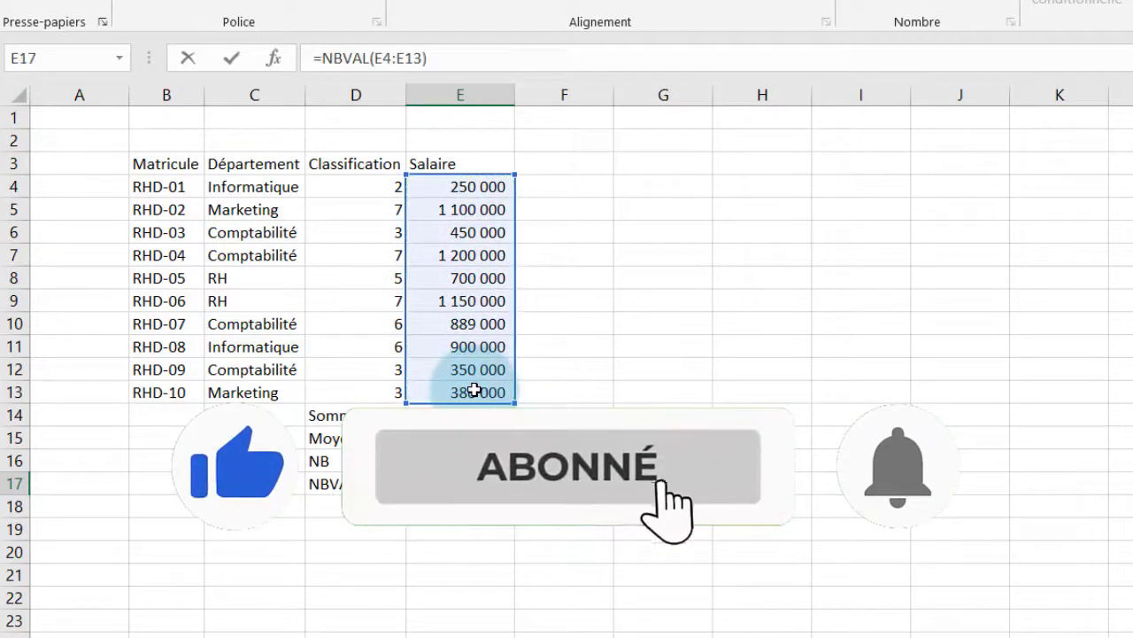
{"action": "key", "text": "Return"}
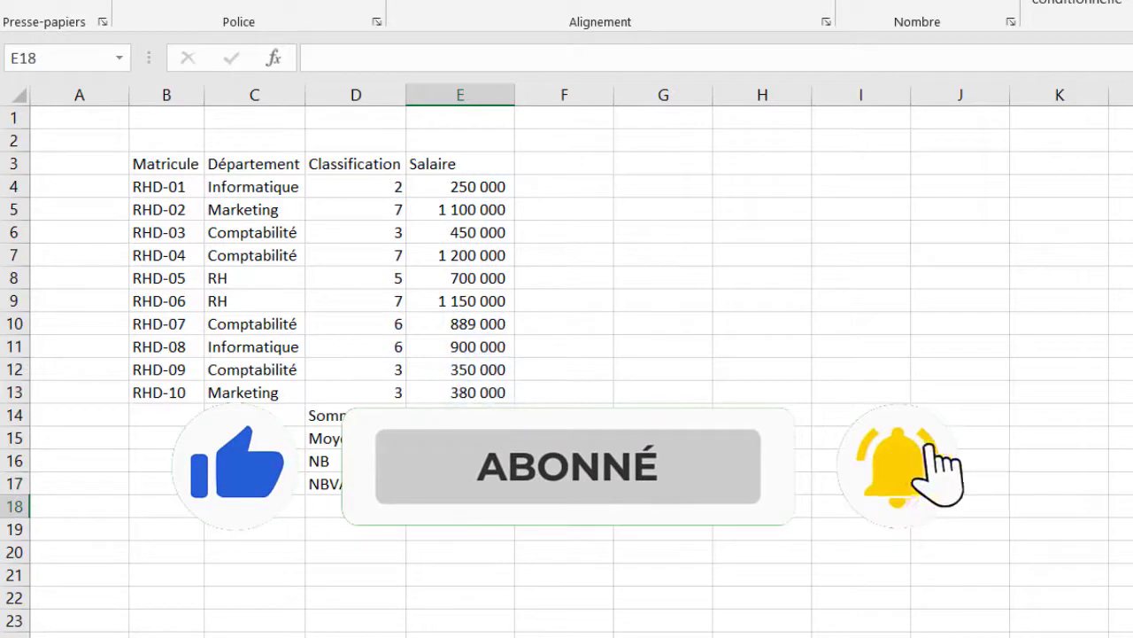
{"action": "left_click", "coordinate": [499, 482]}
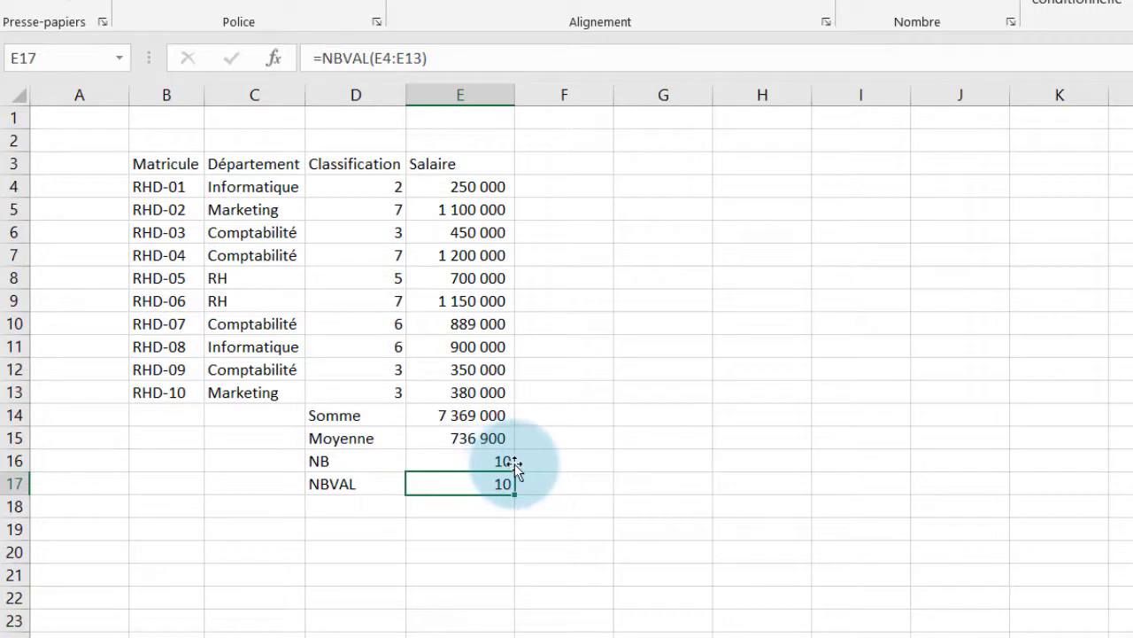
{"action": "left_click", "coordinate": [335, 459]}
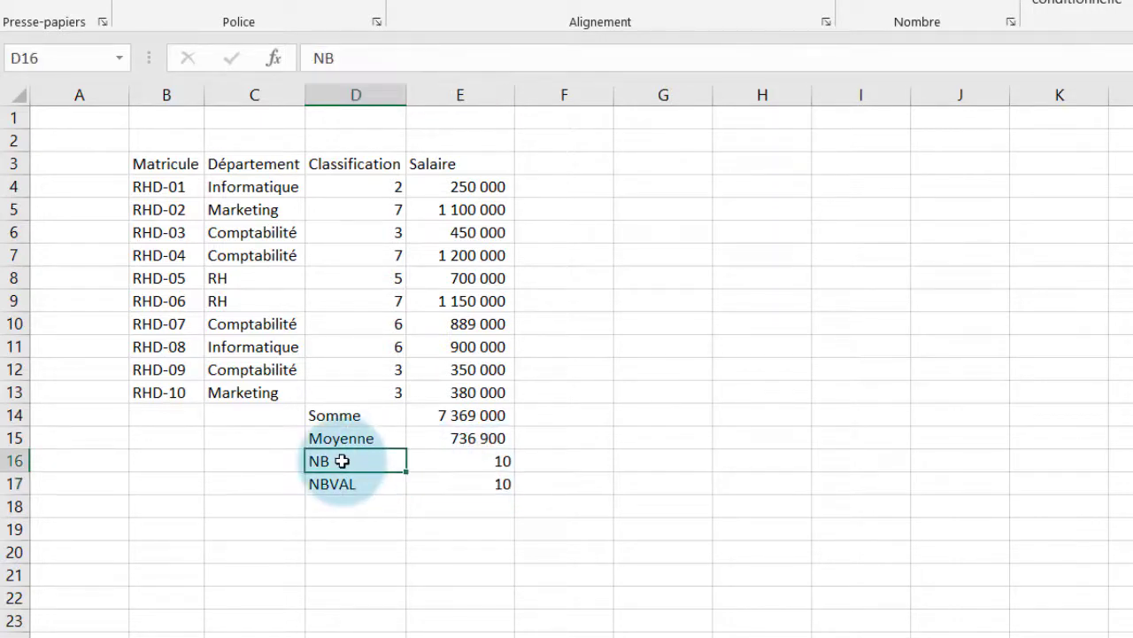
- Enter =NB(C4:C13) in F16 to count the numeric cells in the Département column, then reselect the result
{"action": "left_click_drag", "start_coordinate": [253, 190], "coordinate": [255, 397]}
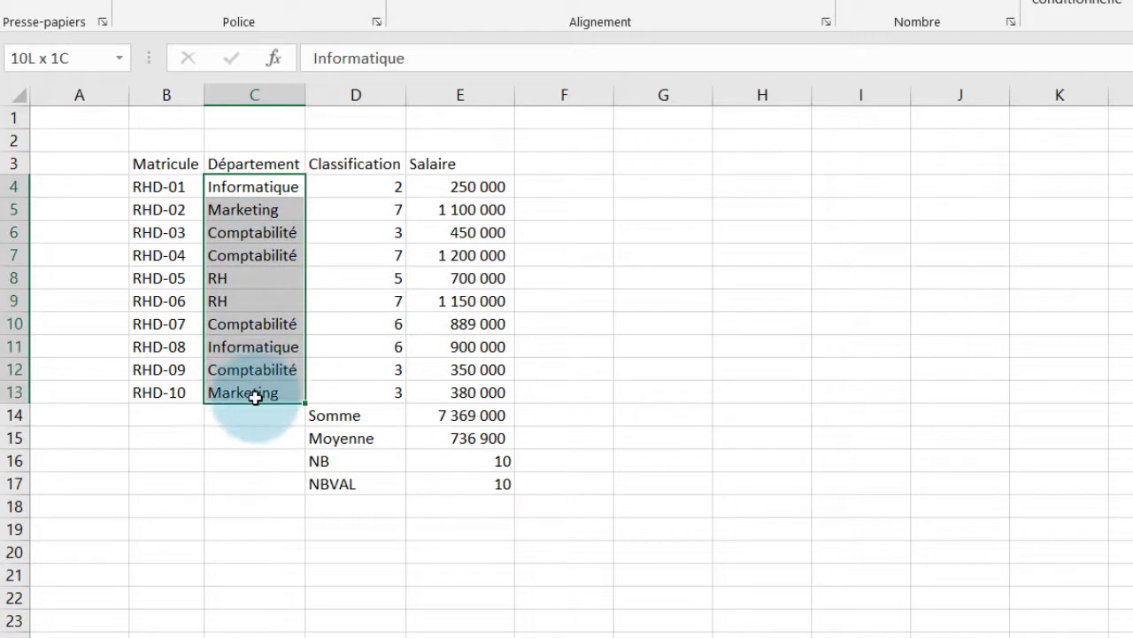
{"action": "left_click", "coordinate": [546, 464]}
{"action": "type", "text": "=NB"}
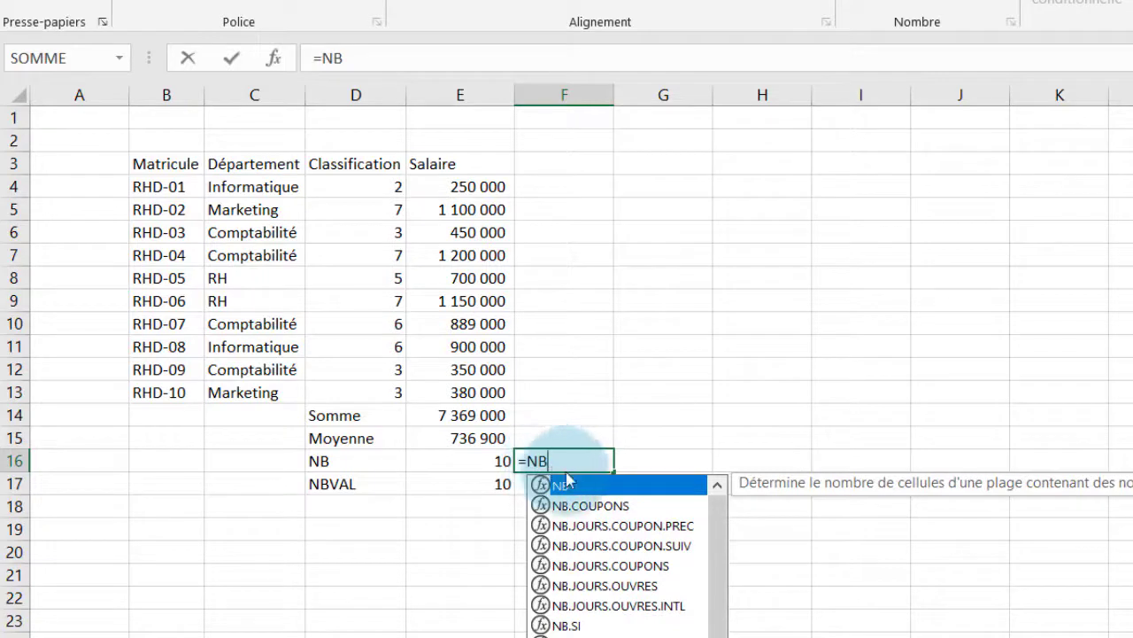
{"action": "double_click", "coordinate": [576, 486]}
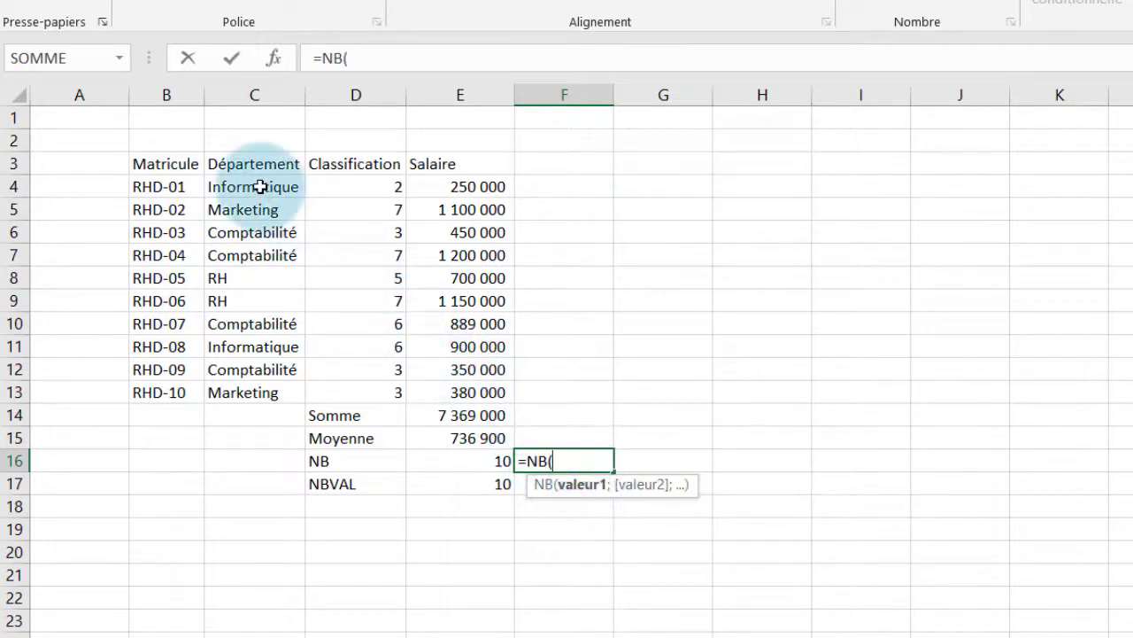
{"action": "left_click_drag", "start_coordinate": [260, 186], "coordinate": [263, 395]}
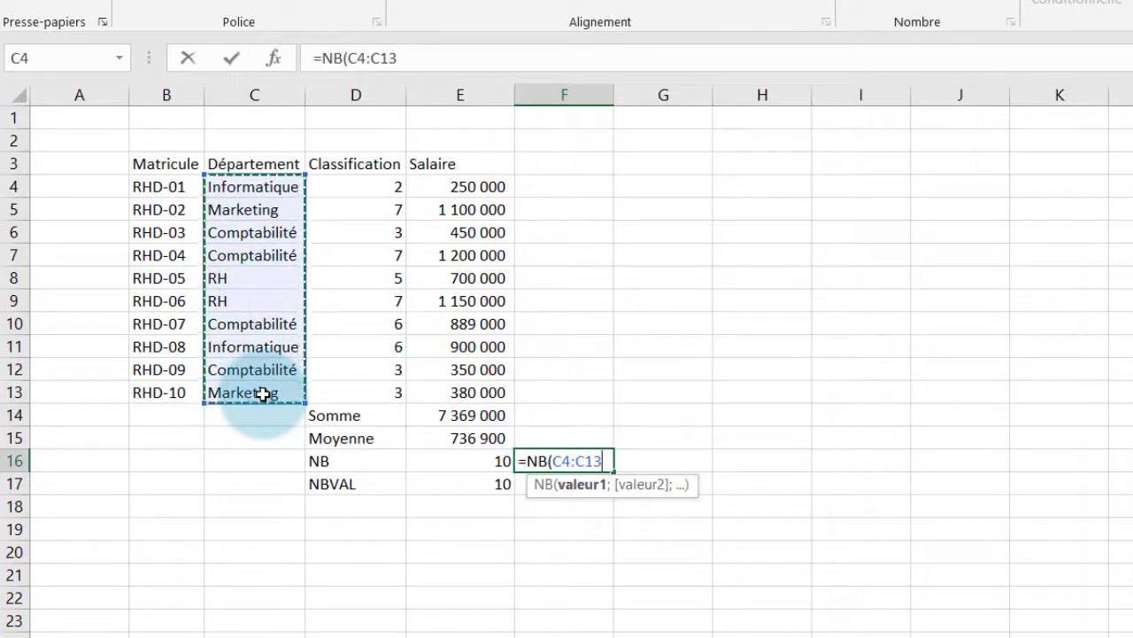
{"action": "type", "text": ")"}
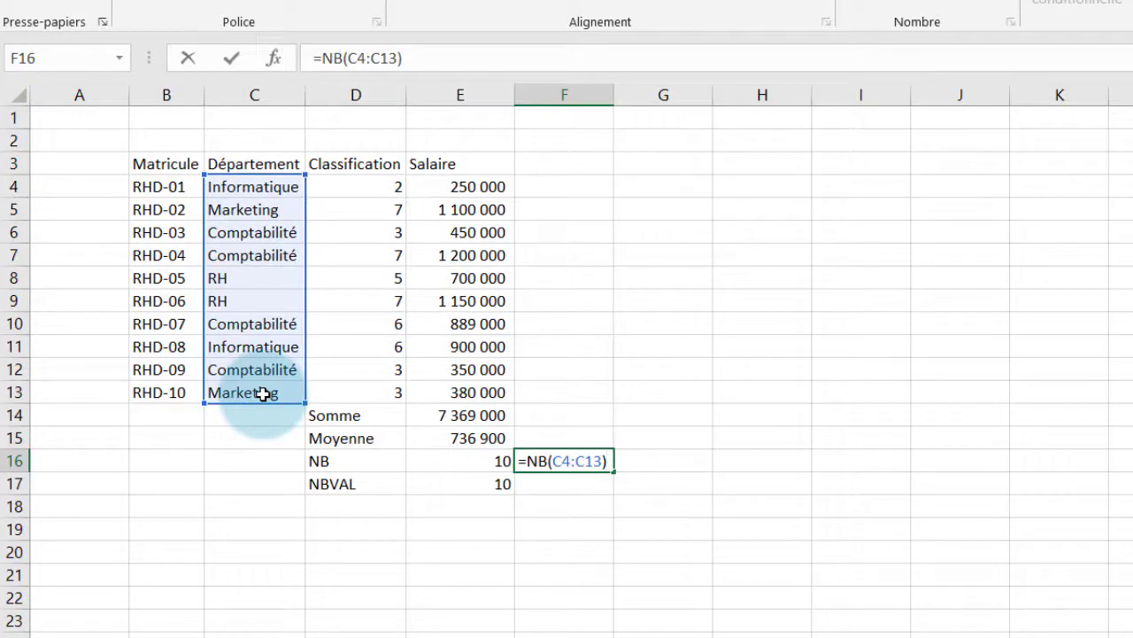
{"action": "key", "text": "Return"}
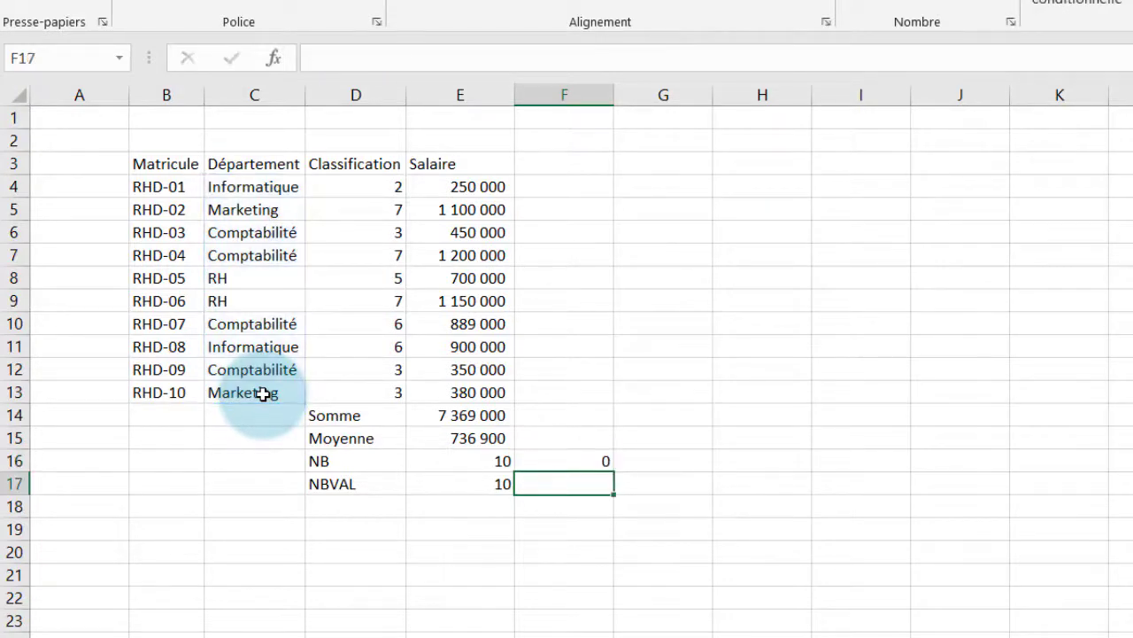
{"action": "left_click", "coordinate": [592, 460]}
- Replace the department in C8 with 45 to test the NB count, then undo the change
{"action": "left_click", "coordinate": [233, 277]}
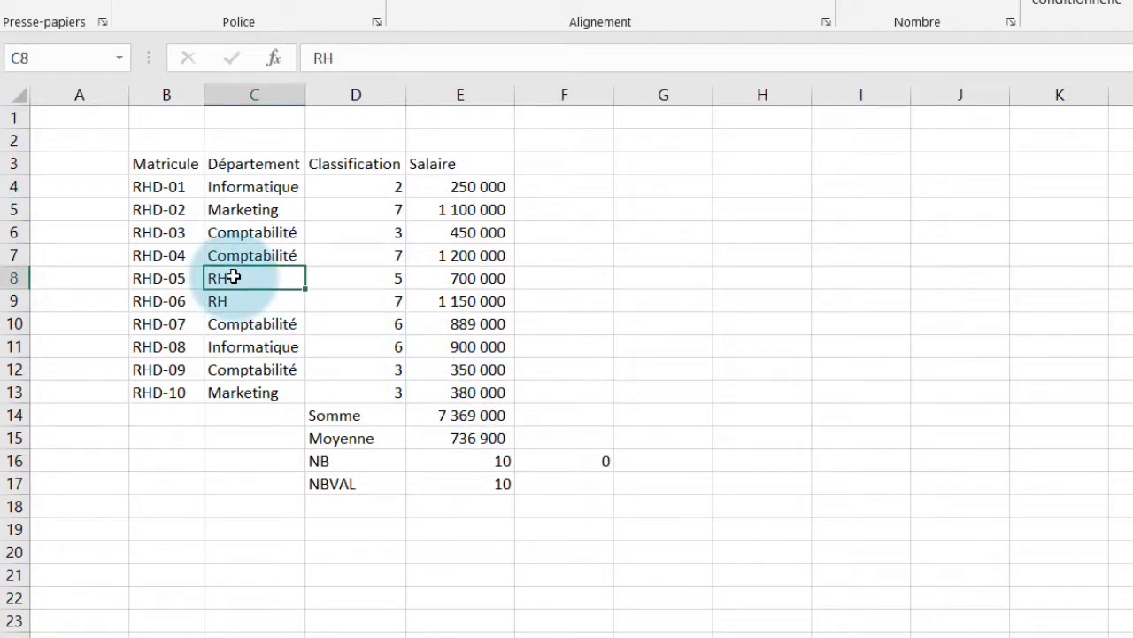
{"action": "type", "text": "45"}
{"action": "key", "text": "Return"}
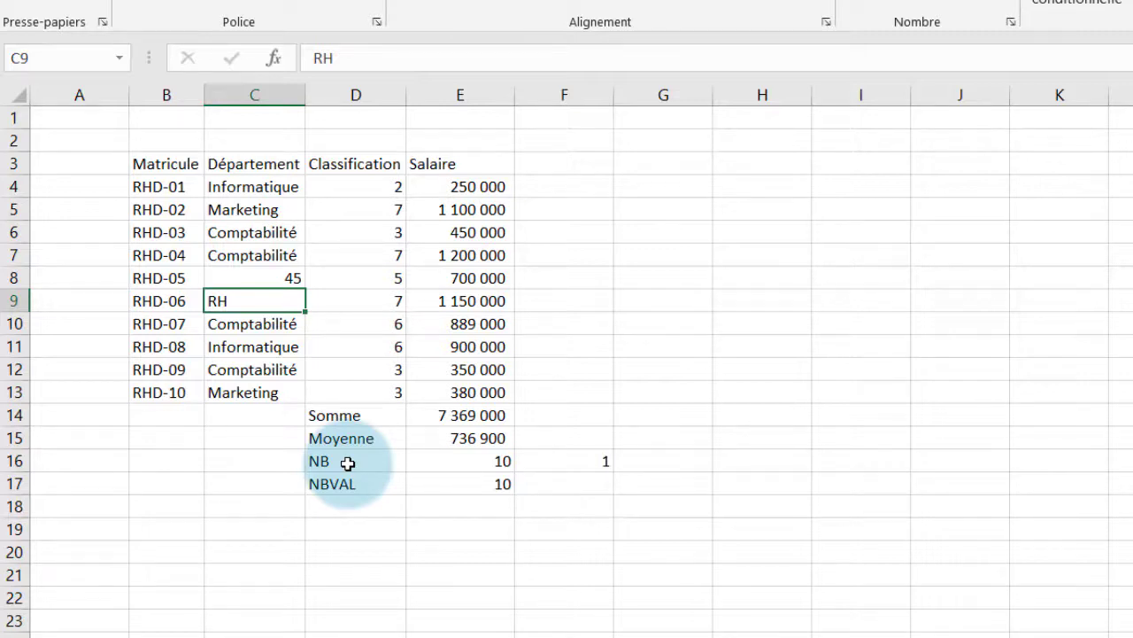
{"action": "key", "text": "ctrl+z"}
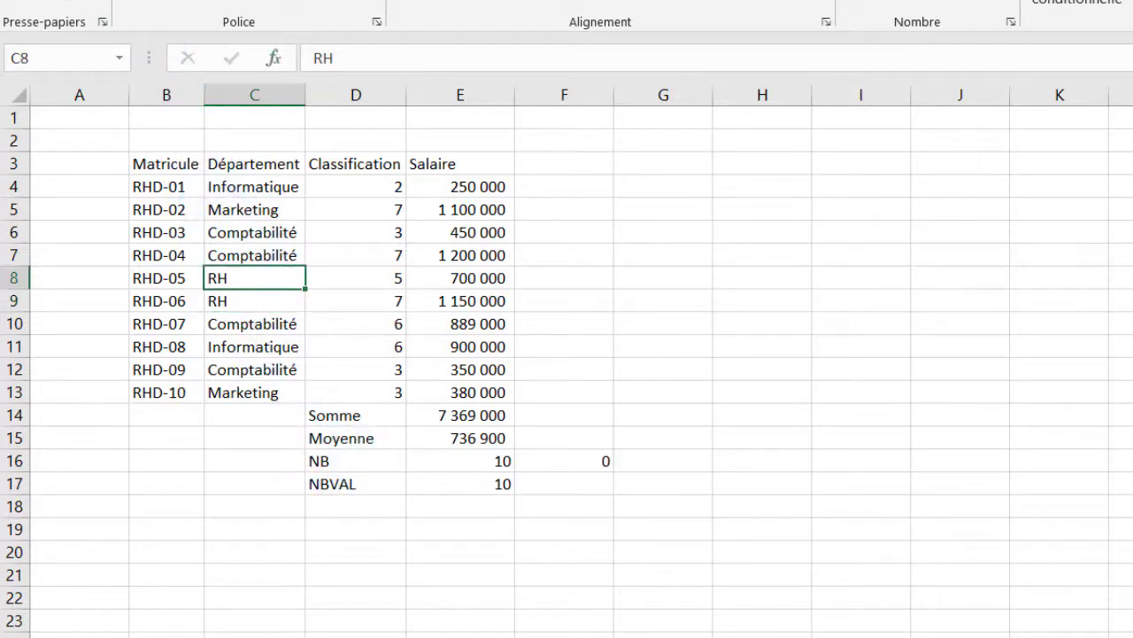
- Enter =NBVAL(C4:C13) in F17 to count the non-empty cells in the Département column
{"action": "left_click", "coordinate": [569, 482]}
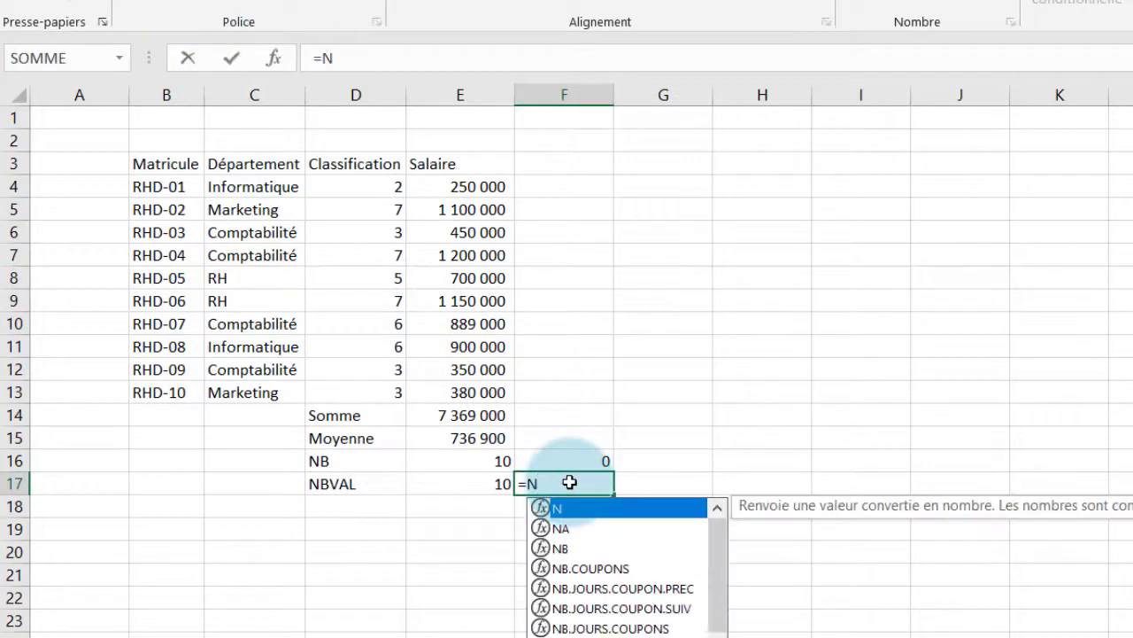
{"action": "type", "text": "=Nbv"}
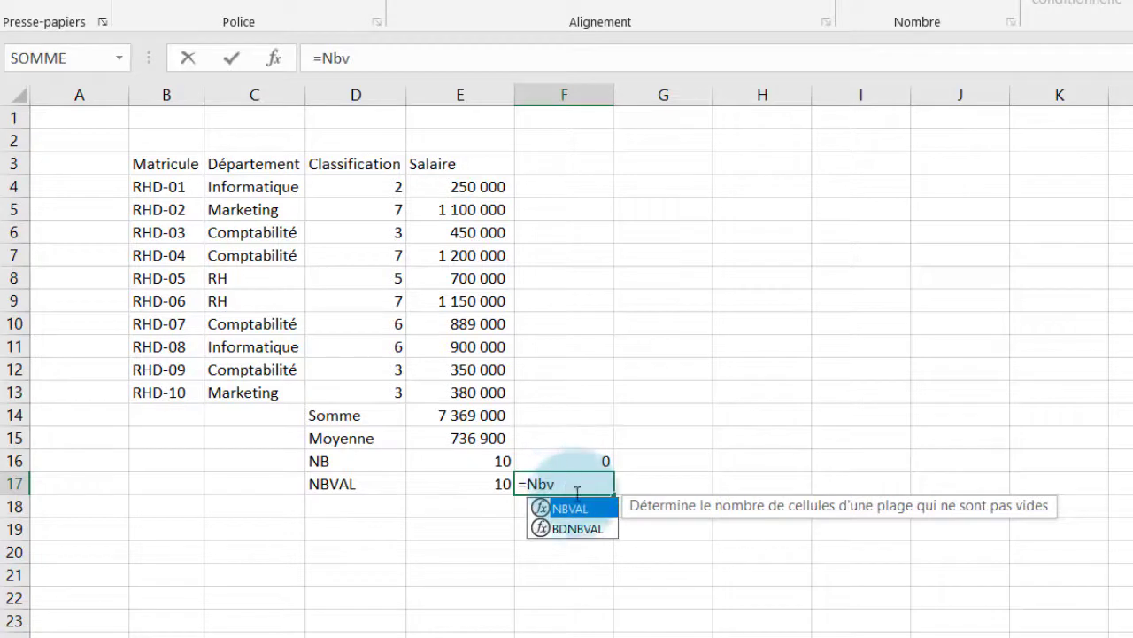
{"action": "double_click", "coordinate": [584, 516]}
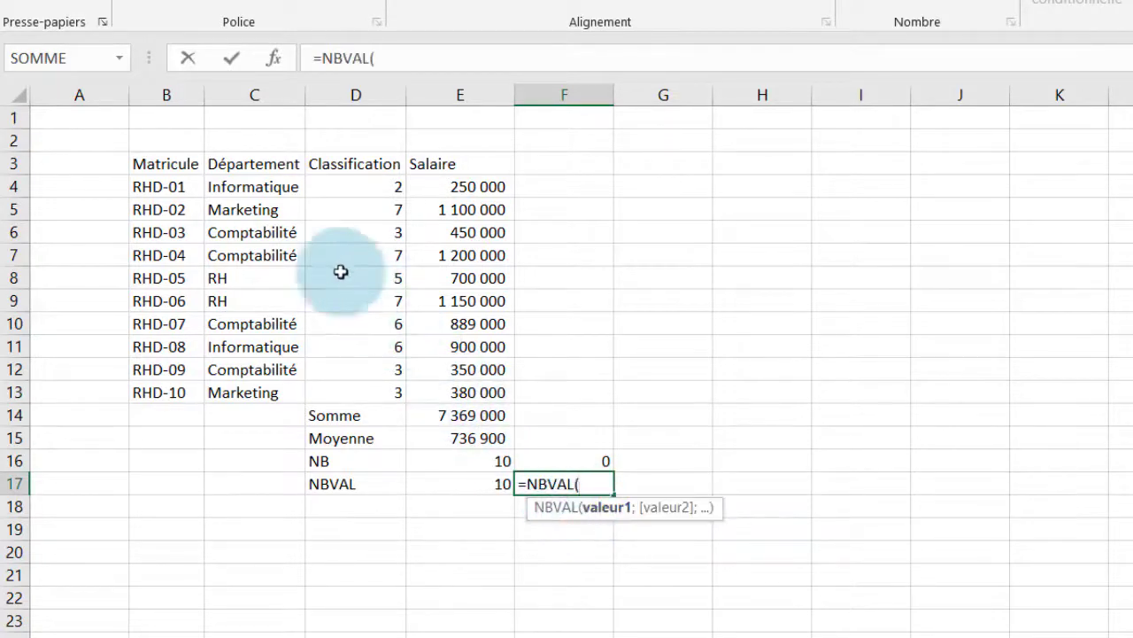
{"action": "left_click_drag", "start_coordinate": [253, 182], "coordinate": [279, 392]}
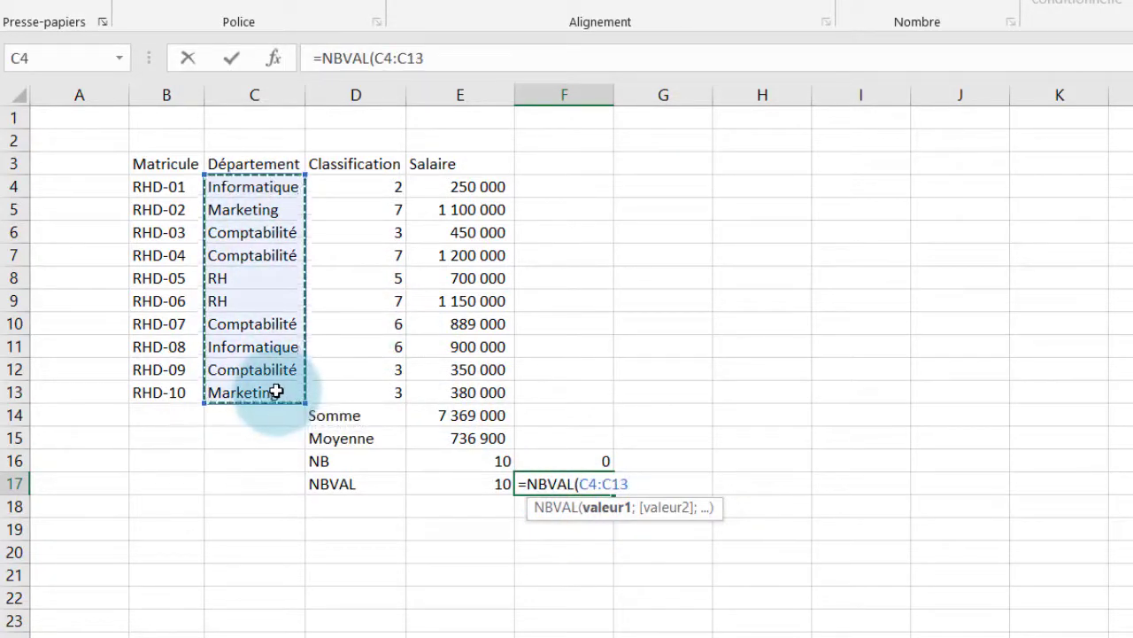
{"action": "type", "text": ")"}
{"action": "key", "text": "Return"}
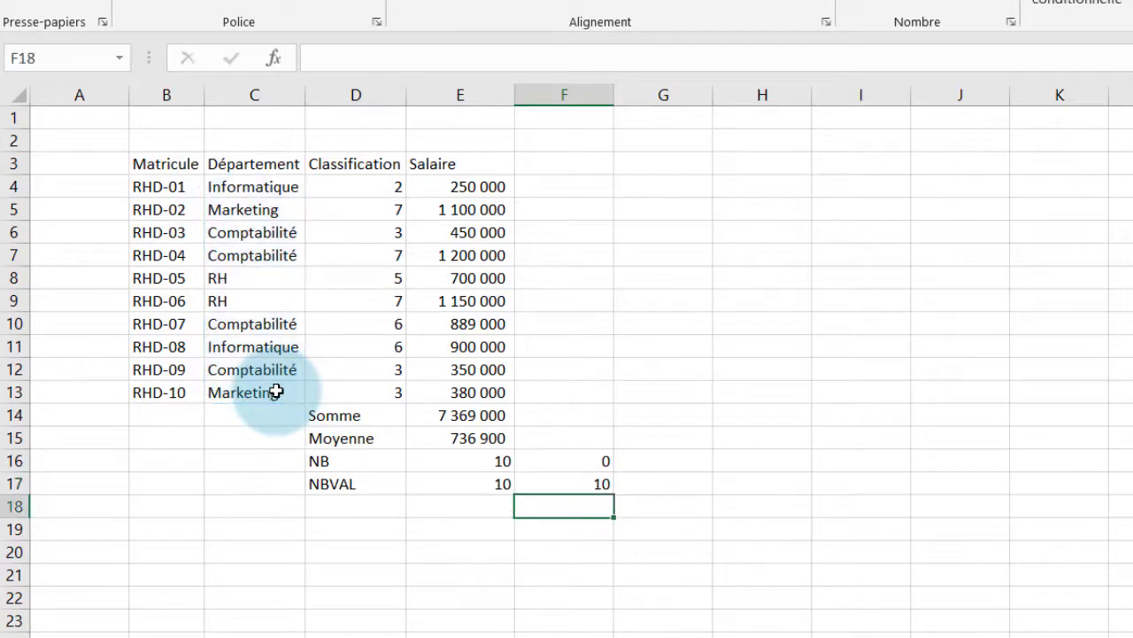
- Label D18 "Min" and find the lowest salary in E18 with the automatic Min function over E4:E13
{"action": "left_click", "coordinate": [348, 509]}
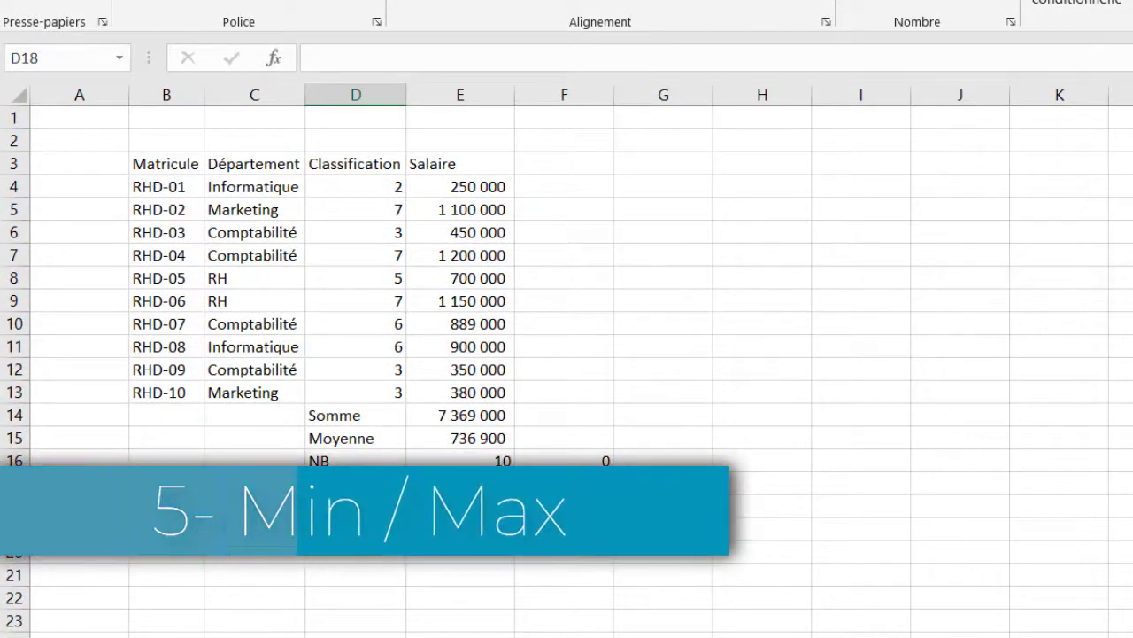
{"action": "type", "text": "Min"}
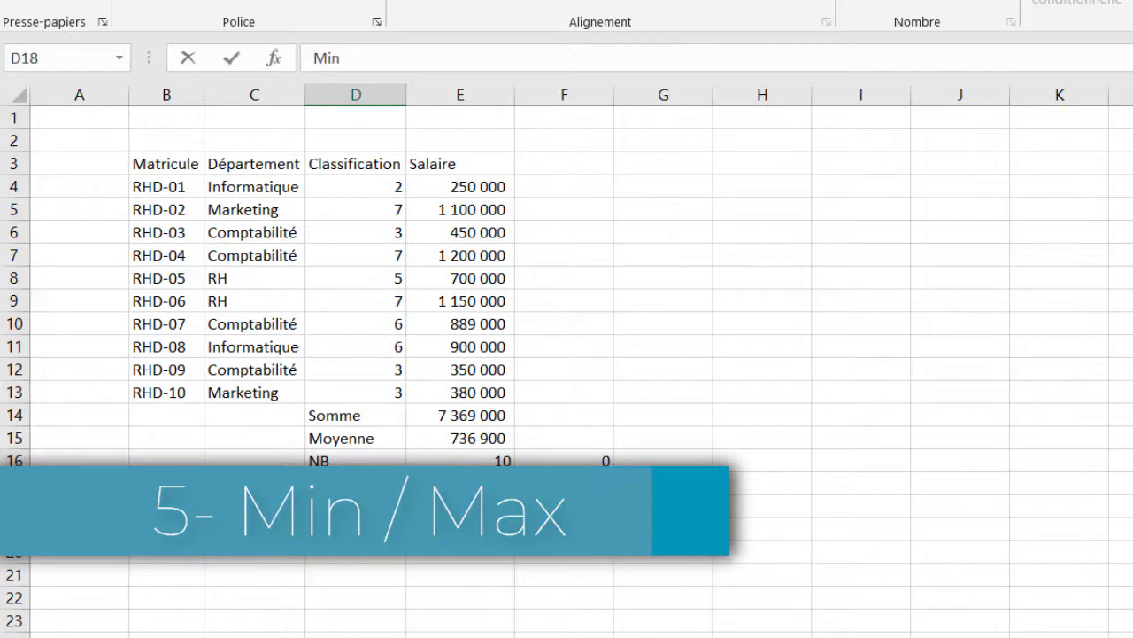
{"action": "left_click", "coordinate": [468, 507]}
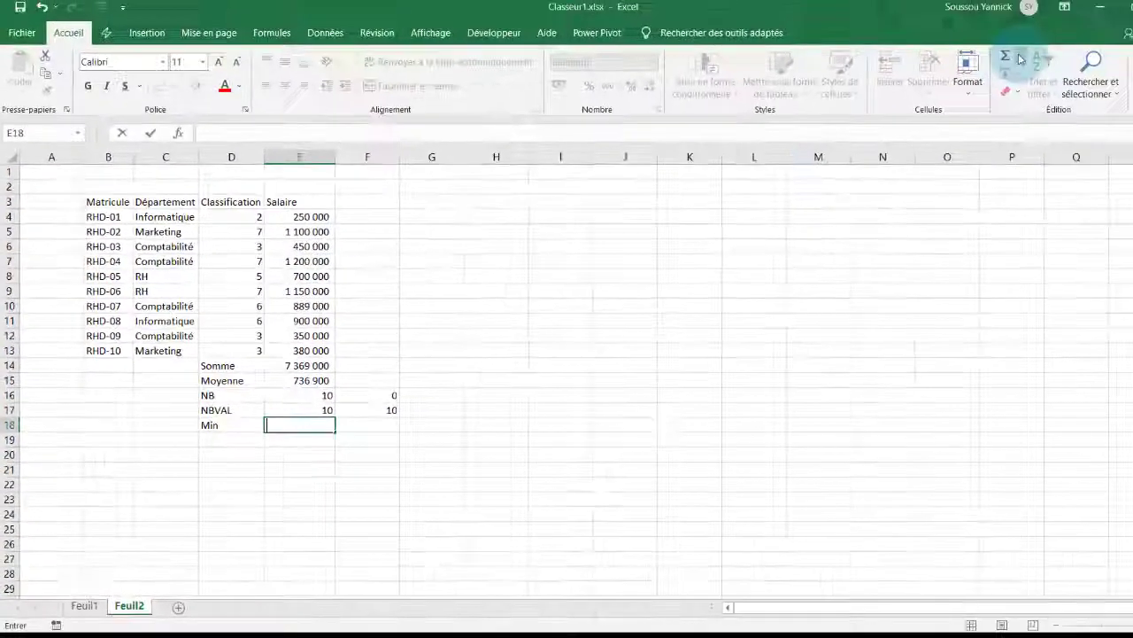
{"action": "left_click", "coordinate": [998, 60]}
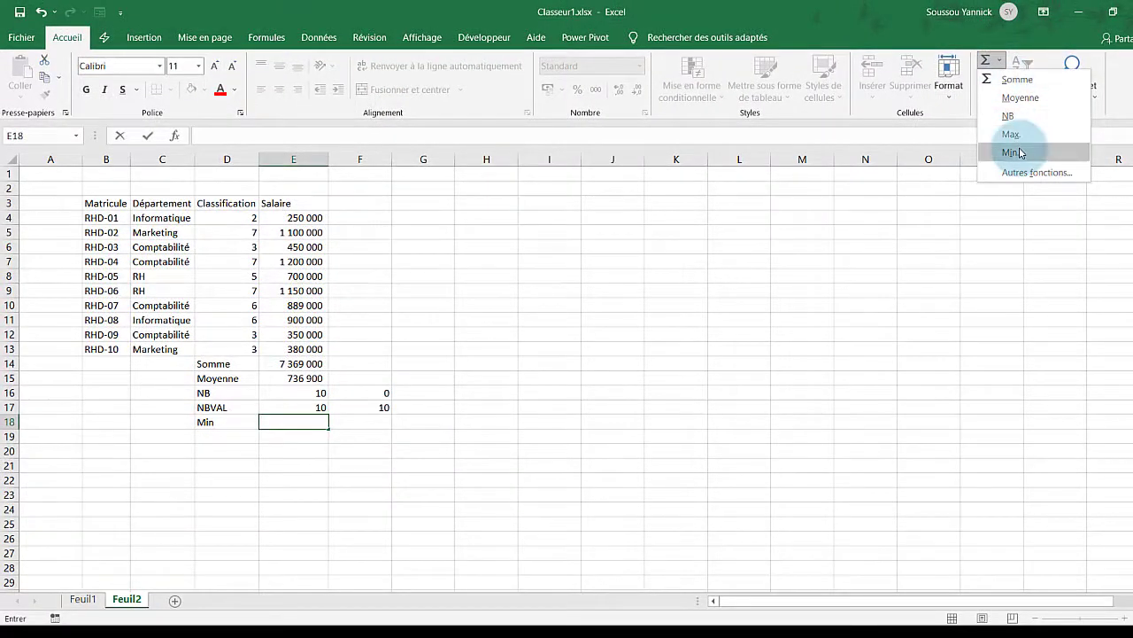
{"action": "left_click", "coordinate": [1034, 155]}
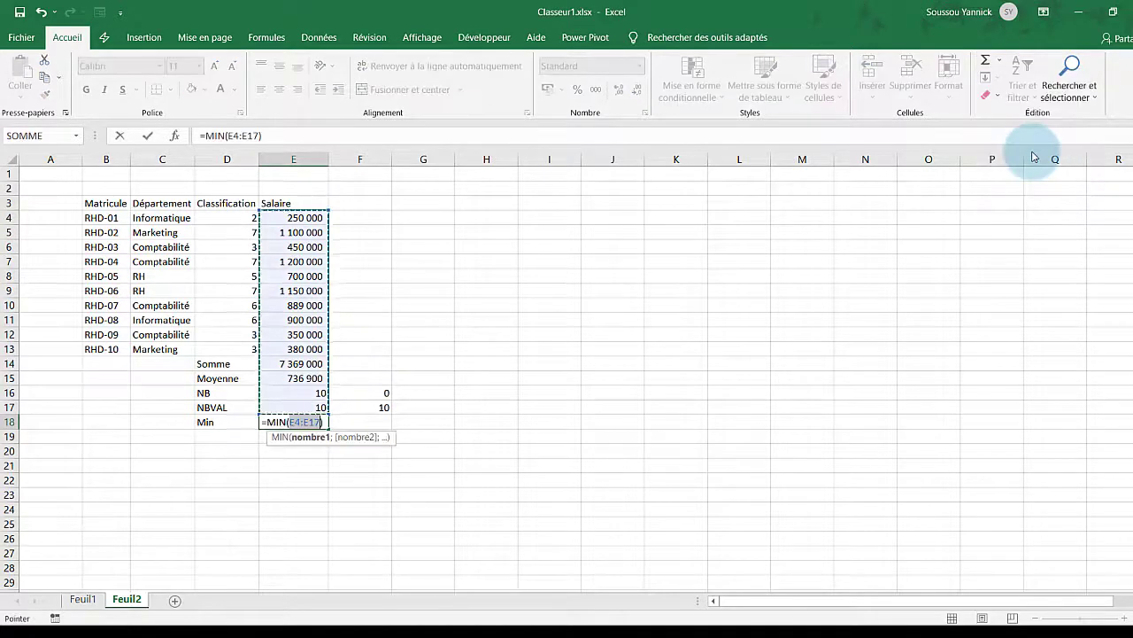
{"action": "mouse_move", "coordinate": [309, 217]}
{"action": "left_mouse_down"}
{"action": "mouse_move", "coordinate": [304, 294]}
{"action": "mouse_move", "coordinate": [316, 348]}
{"action": "left_mouse_up"}
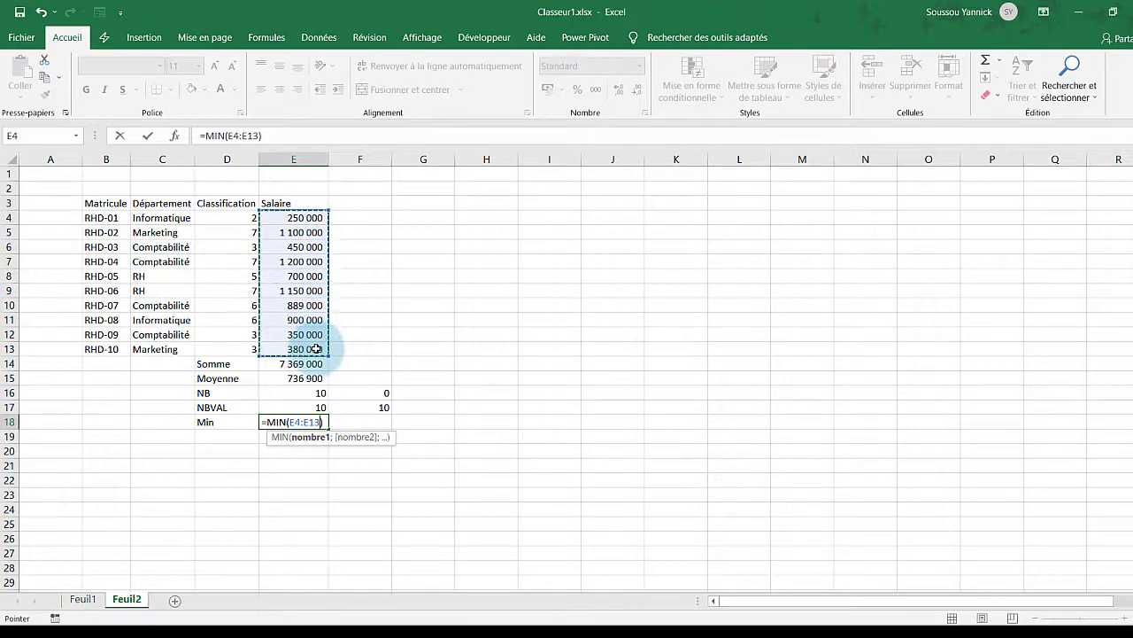
{"action": "key", "text": "Return"}
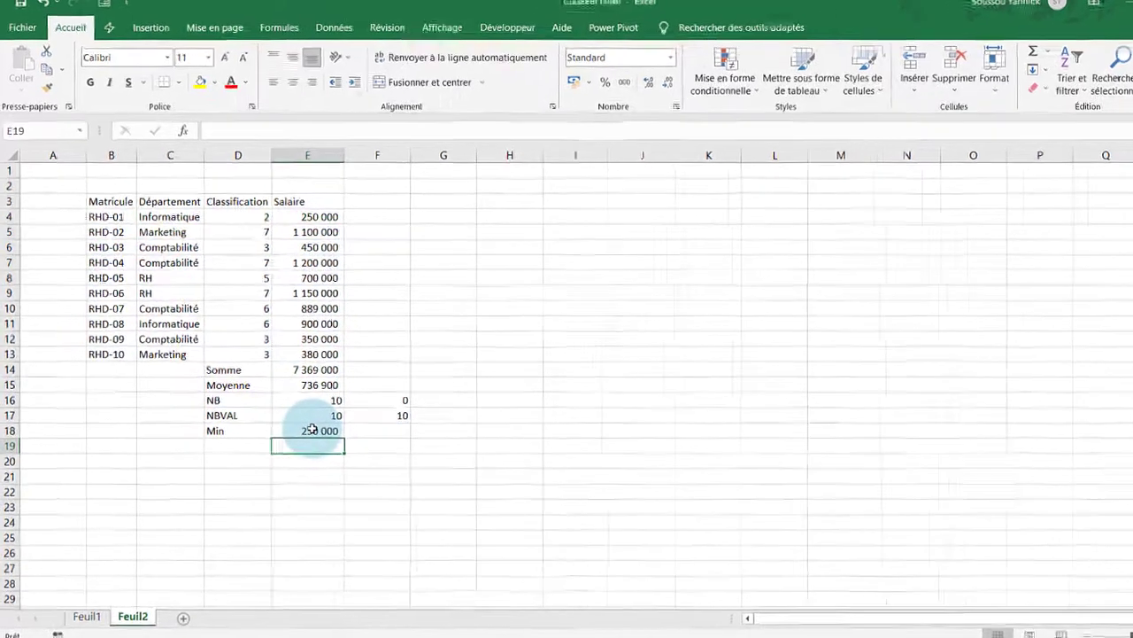
{"action": "left_click", "coordinate": [312, 429]}
- Label D19 "Max" and find the highest salary in E19 with the automatic Max function over E4:E13, then review both extremes
{"action": "left_click", "coordinate": [239, 445]}
{"action": "type", "text": "Max"}
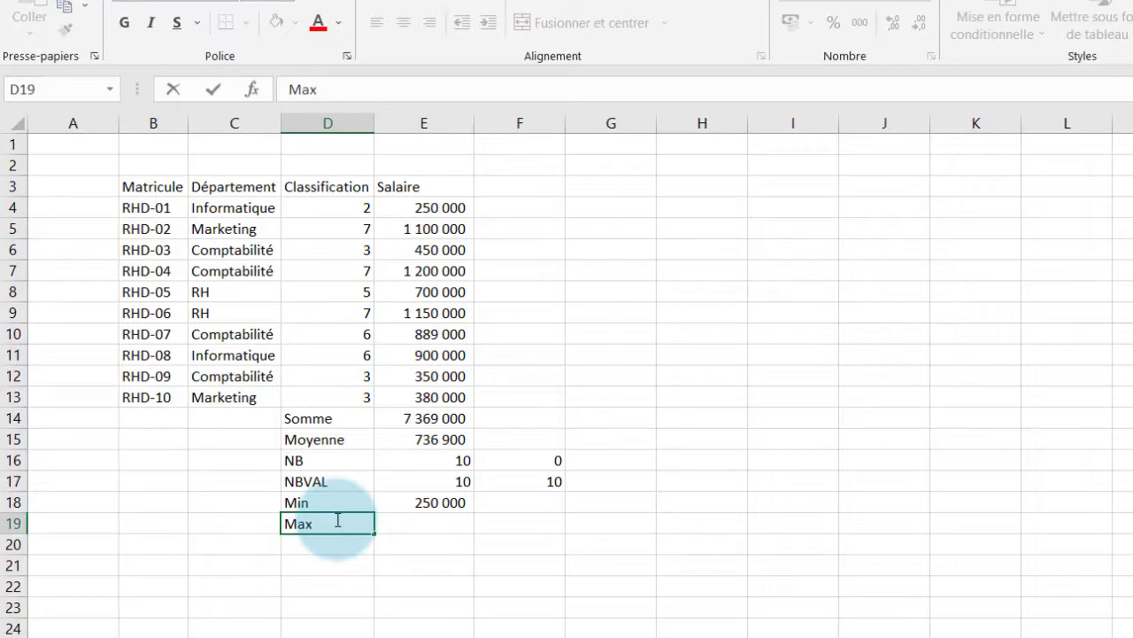
{"action": "left_click", "coordinate": [399, 523]}
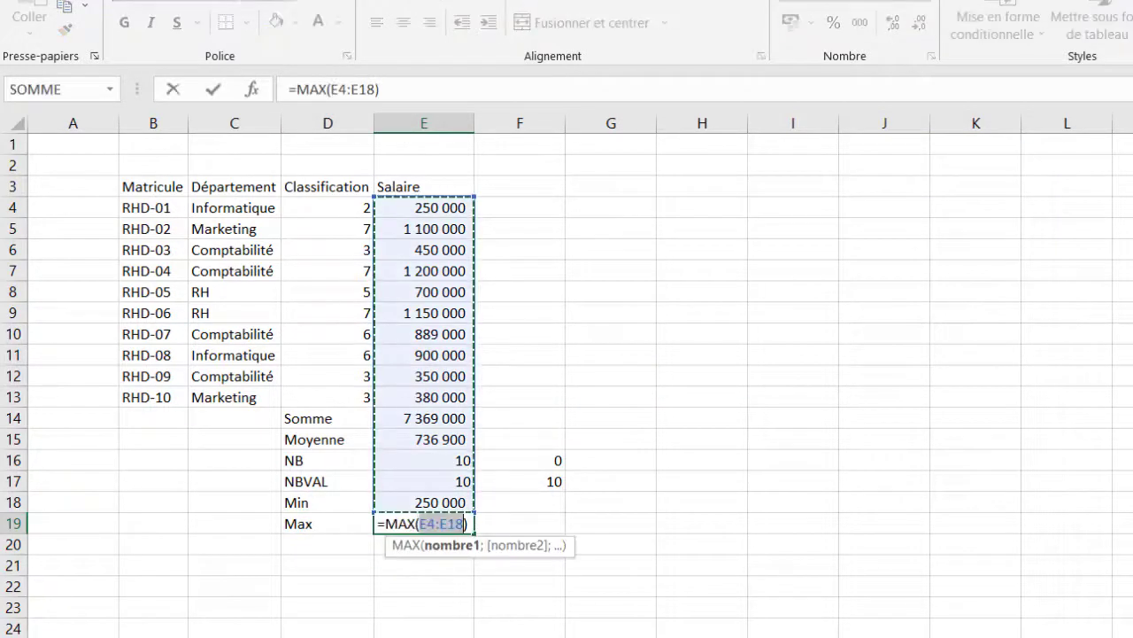
{"action": "left_click_drag", "start_coordinate": [420, 208], "coordinate": [437, 397]}
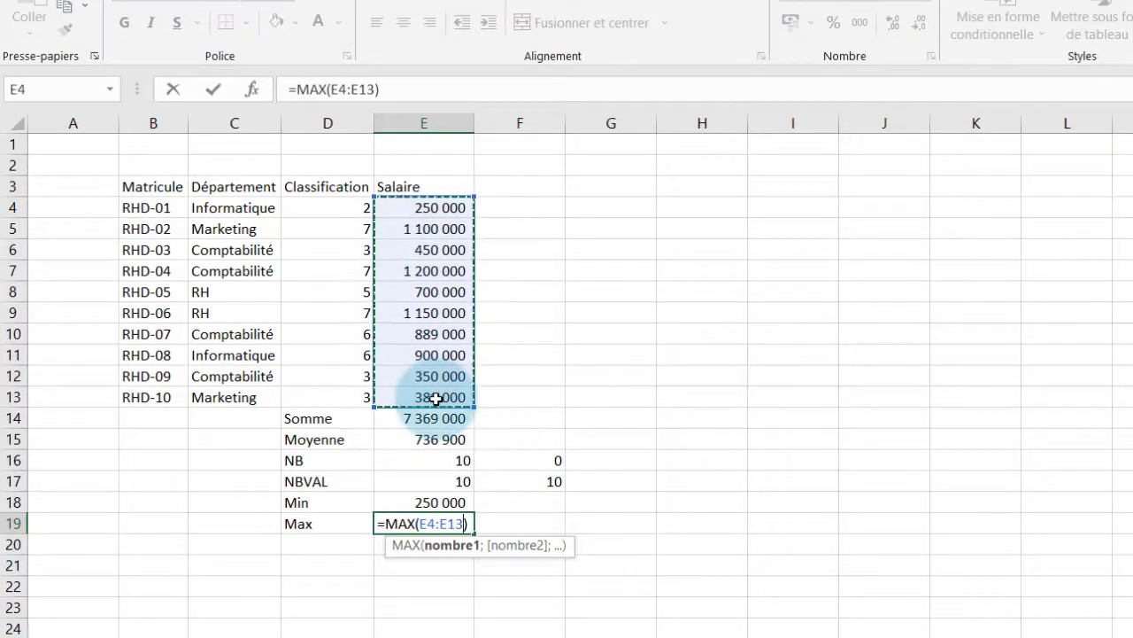
{"action": "key", "text": "Return"}
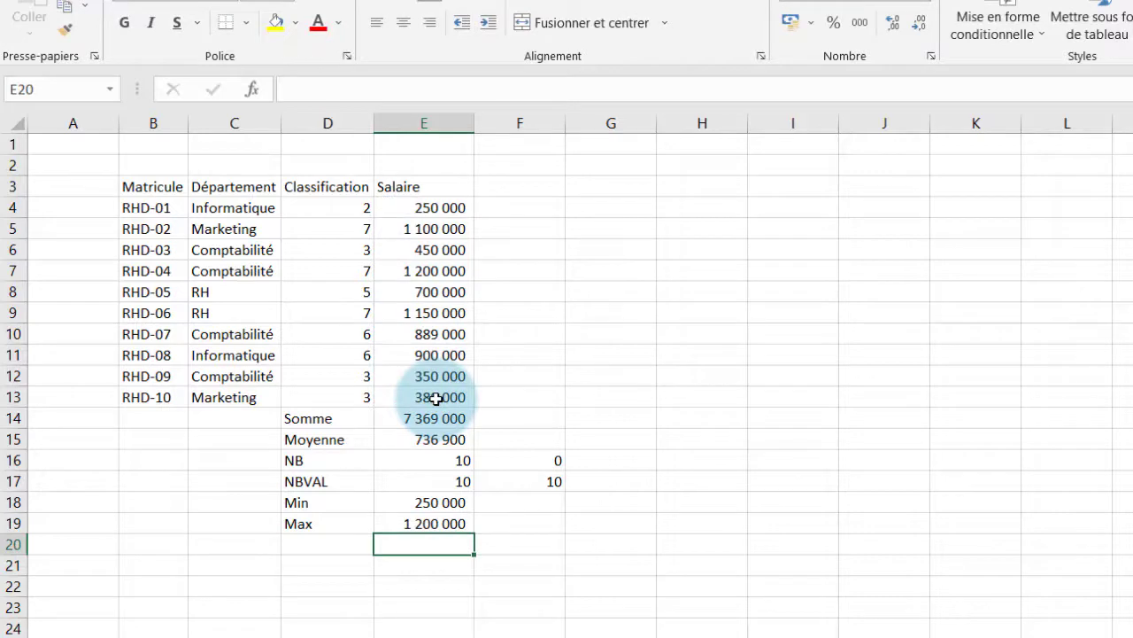
{"action": "left_click", "coordinate": [413, 507]}
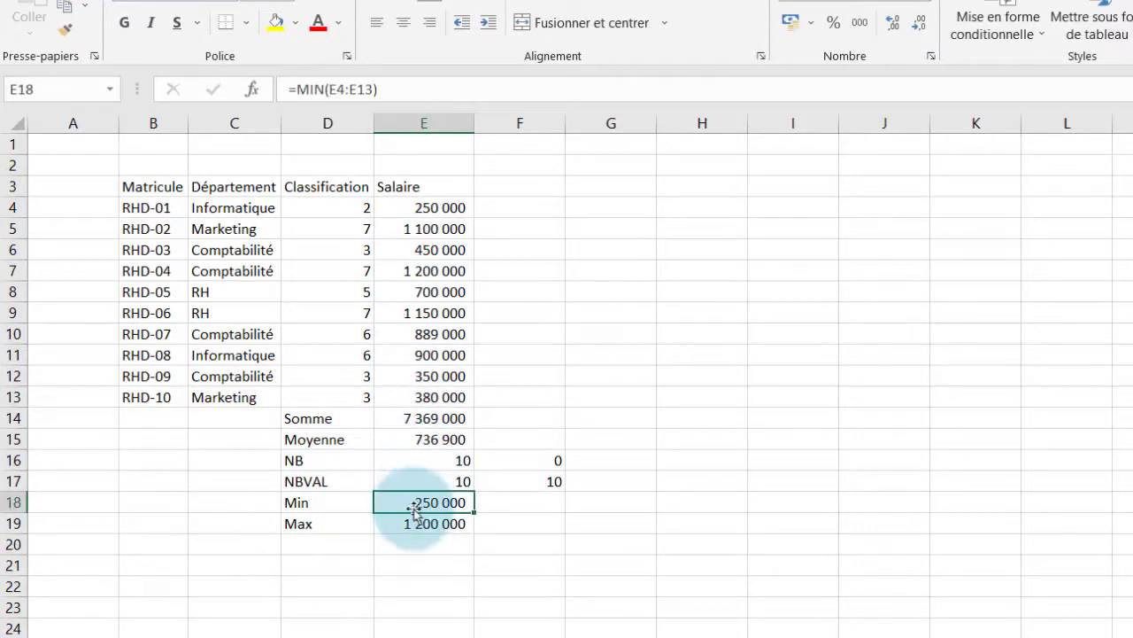
{"action": "left_click", "coordinate": [421, 523]}
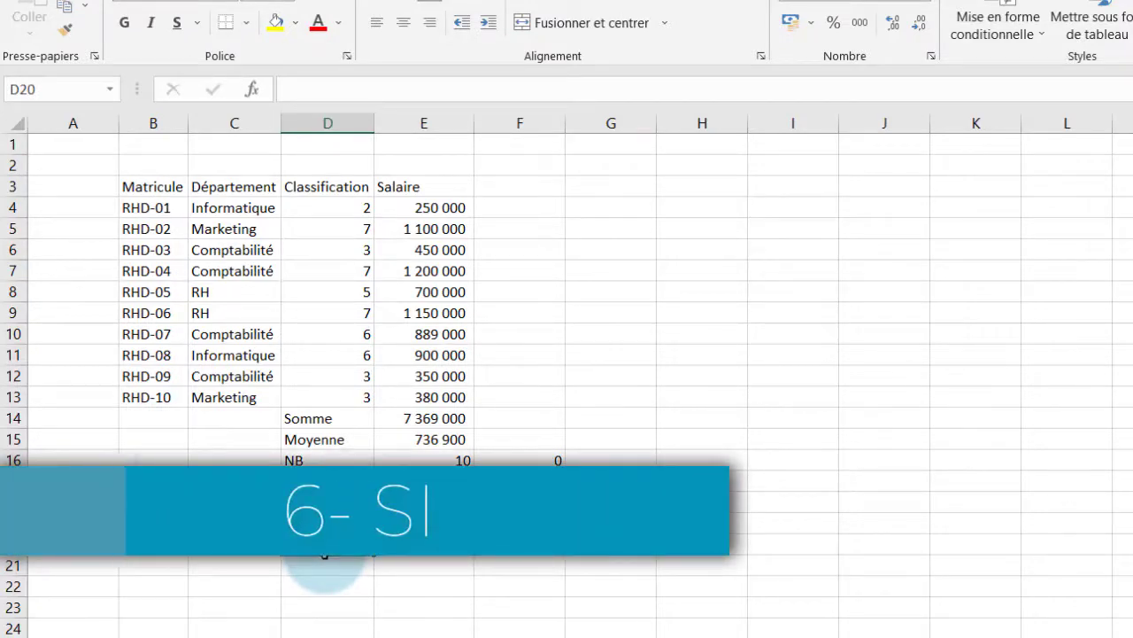
{"action": "type", "text": "S"}
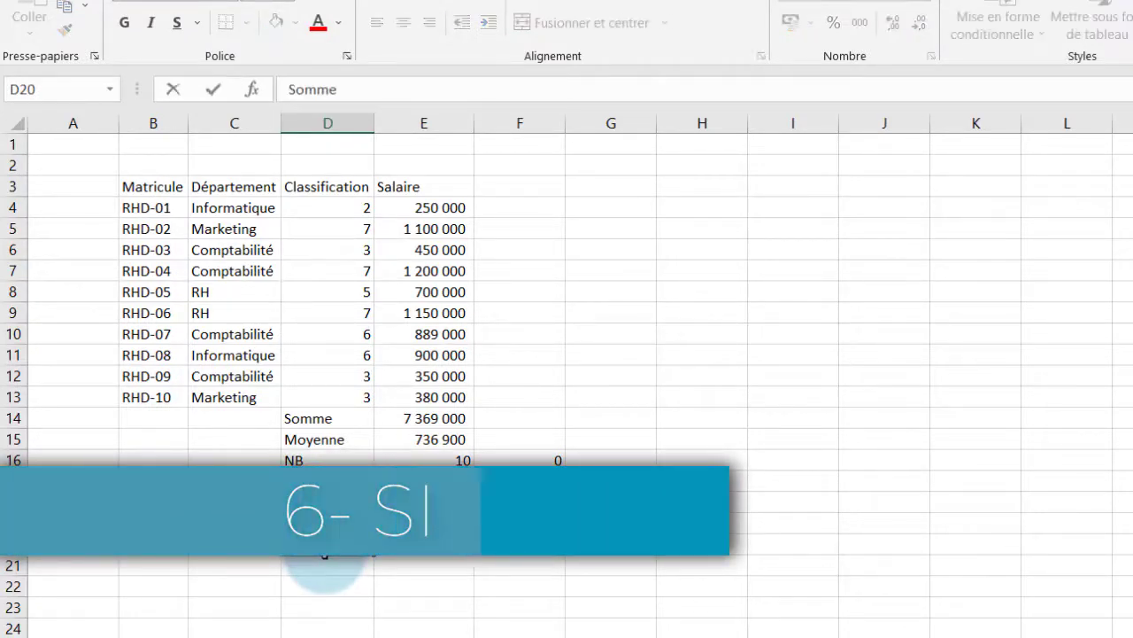
{"action": "type", "text": "I"}
{"action": "left_click", "coordinate": [429, 546]}
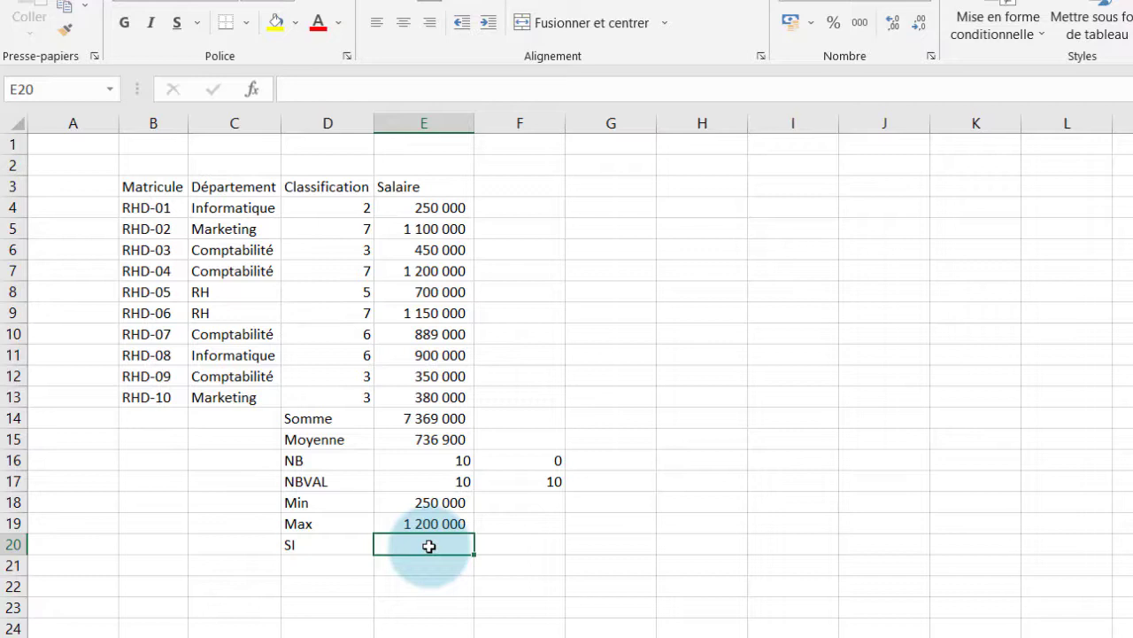
{"action": "type", "text": "=S"}
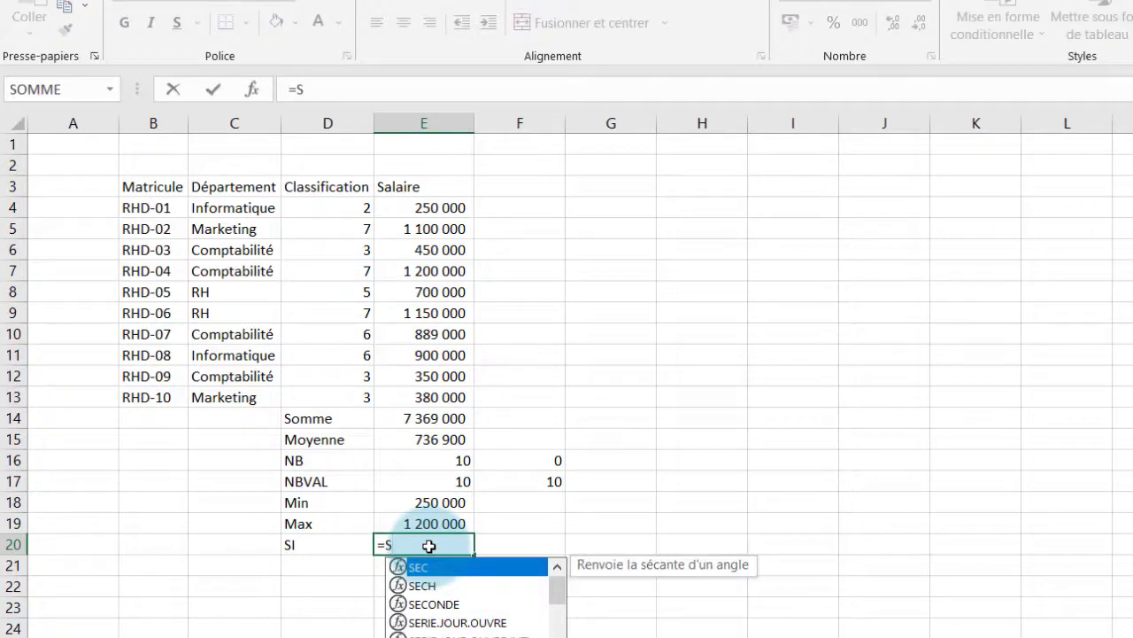
{"action": "type", "text": "I"}
{"action": "double_click", "coordinate": [442, 568]}
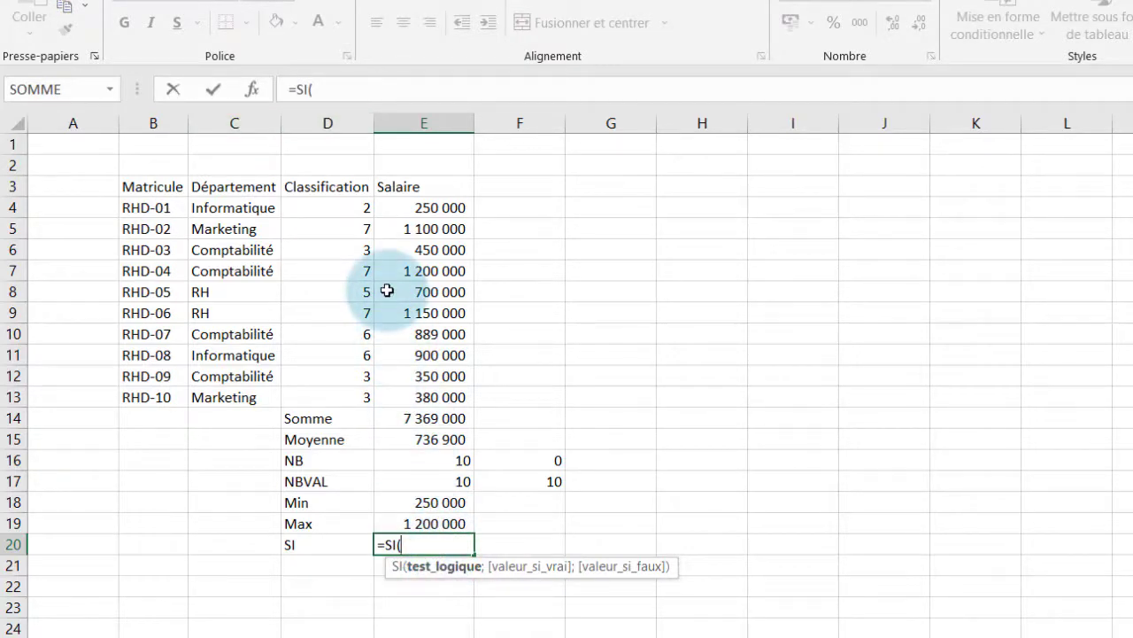
{"action": "left_click", "coordinate": [252, 89]}
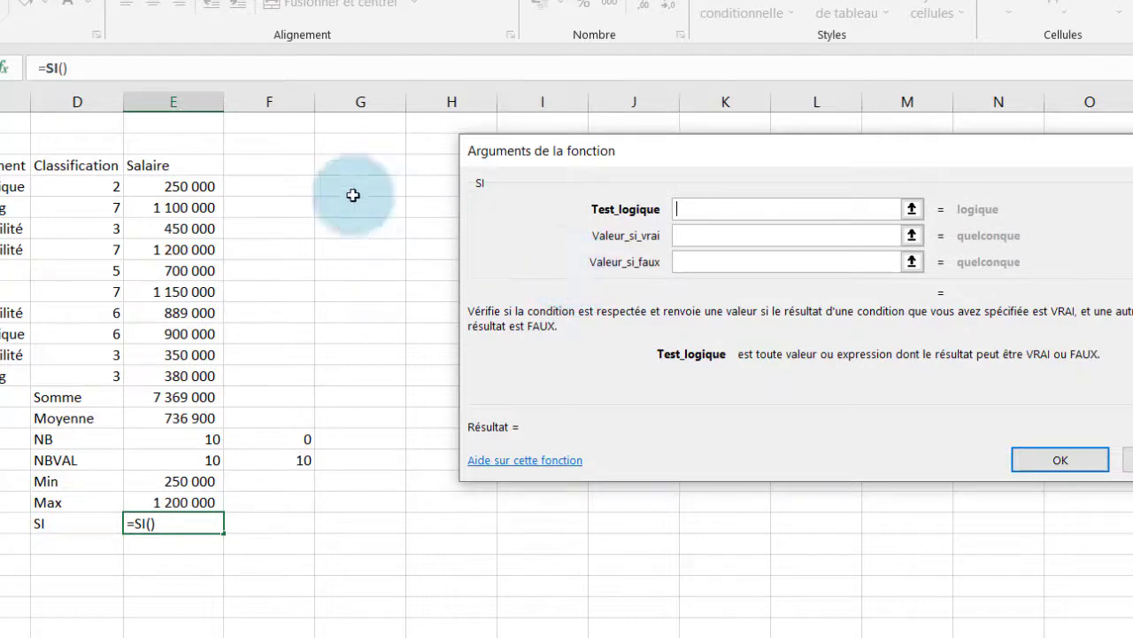
{"action": "left_click", "coordinate": [273, 166]}
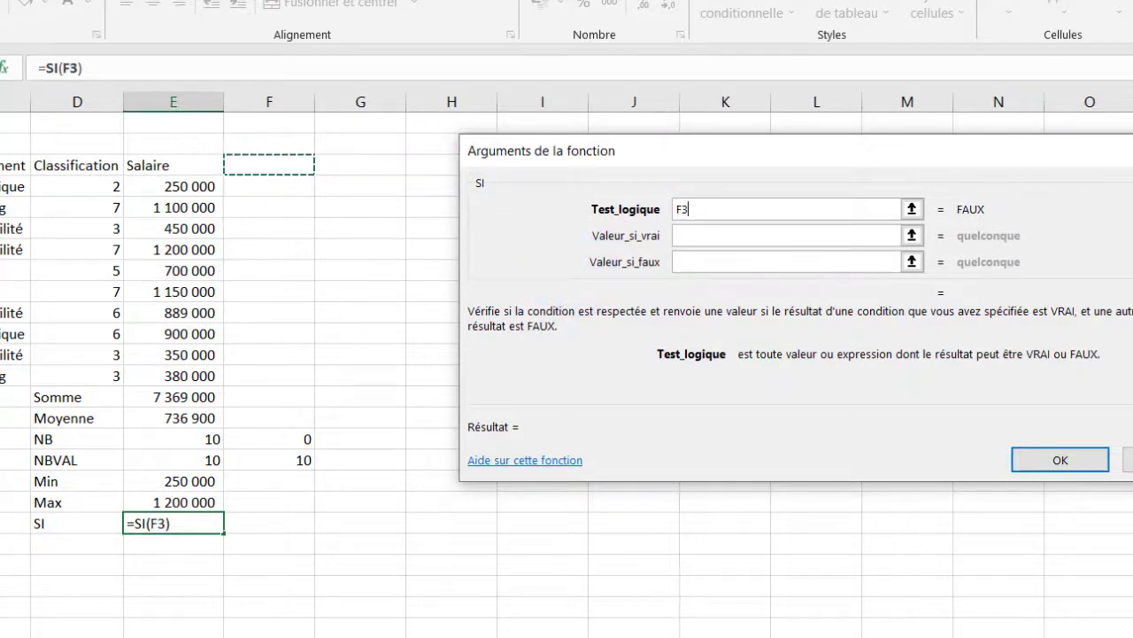
{"action": "left_click", "coordinate": [1132, 151]}
{"action": "left_click_drag", "start_coordinate": [38, 523], "coordinate": [220, 526]}
{"action": "key", "text": "Delete"}
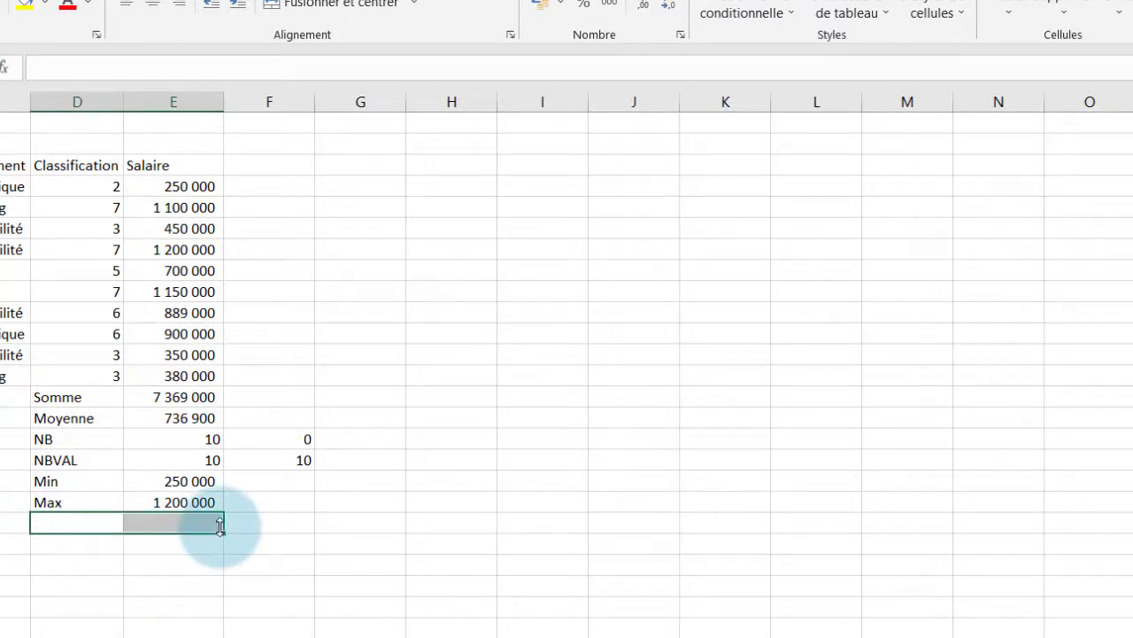
- Add the column heading "Fonction si" in F3, beside the Salaire heading
{"action": "left_click", "coordinate": [271, 165]}
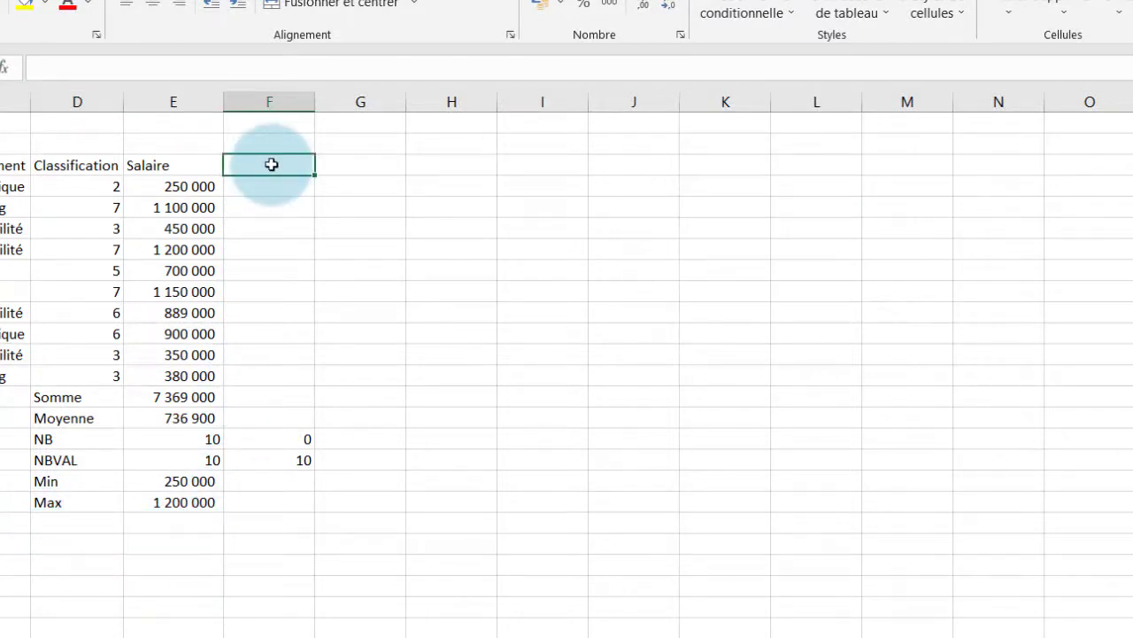
{"action": "type", "text": "Fionction si"}
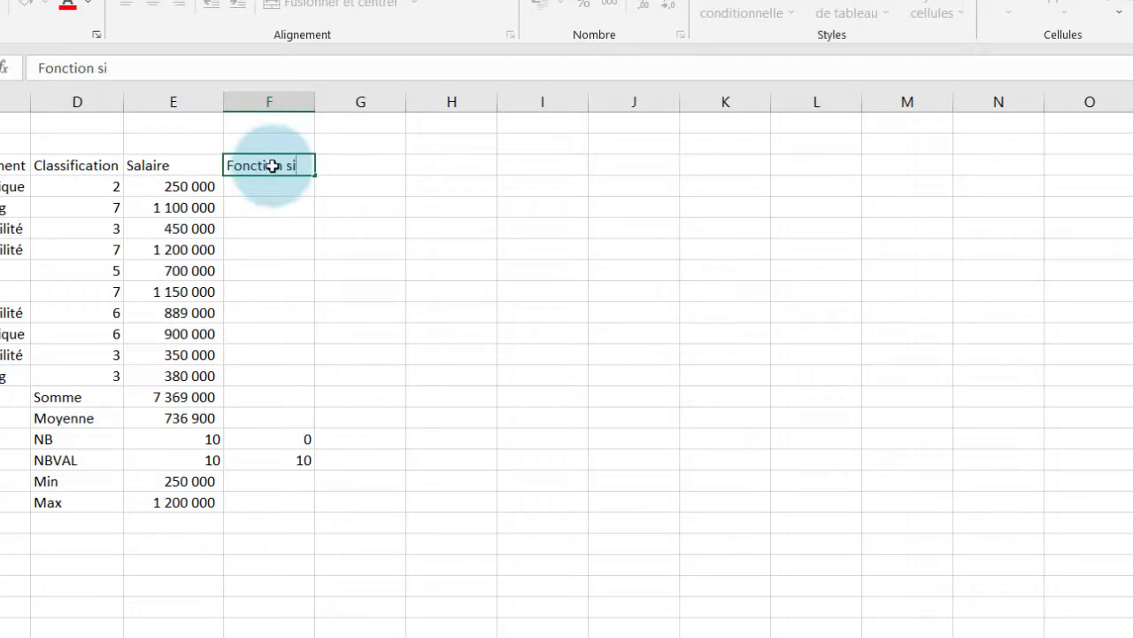
{"action": "left_click", "coordinate": [290, 192]}
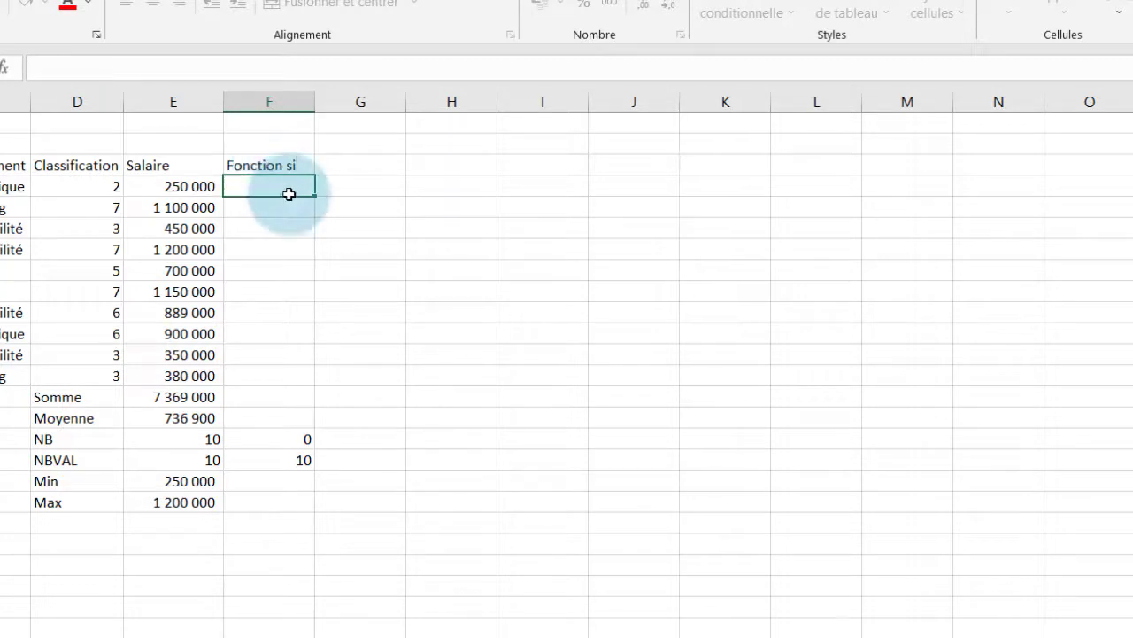
- Start a SI function in F4 with its function arguments dialog and set the logical test to D4>4
{"action": "type", "text": "=S"}
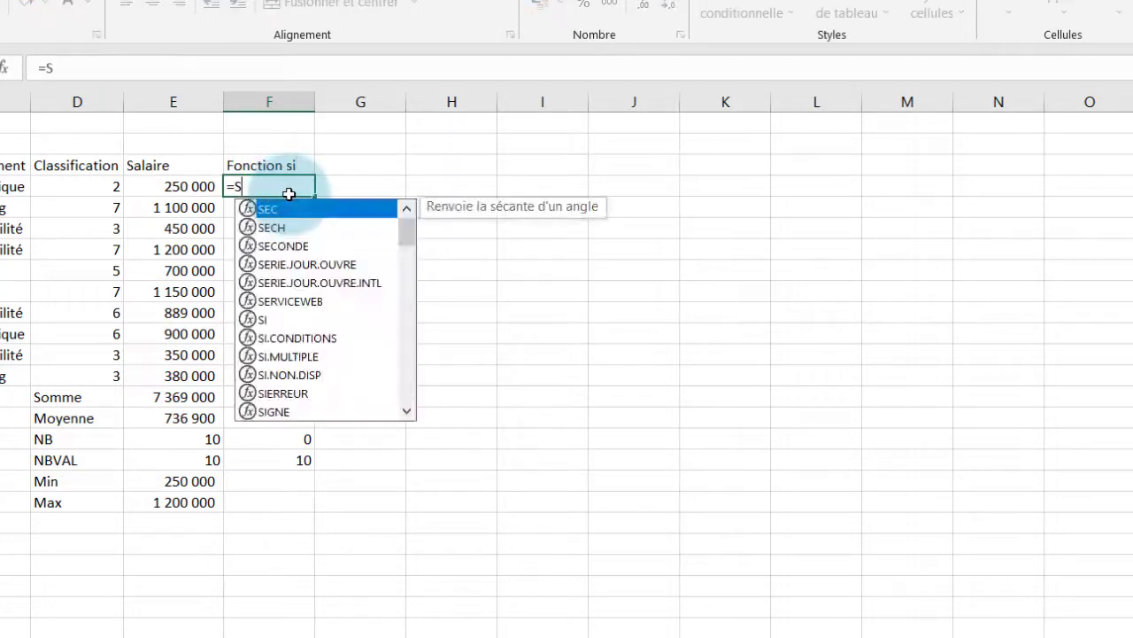
{"action": "type", "text": "I"}
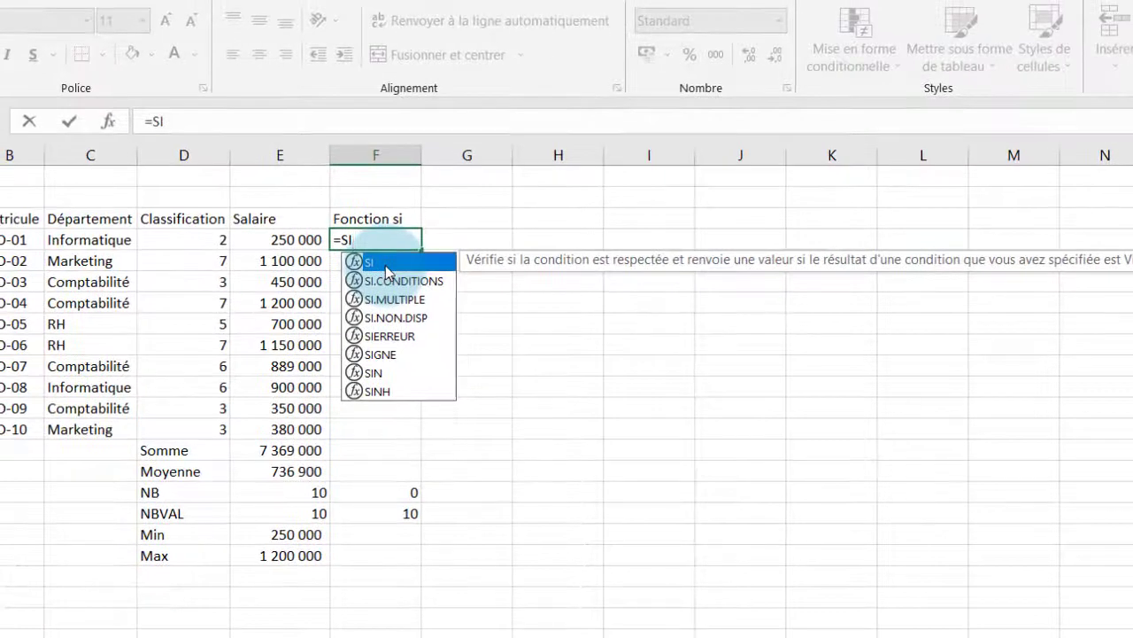
{"action": "double_click", "coordinate": [279, 212]}
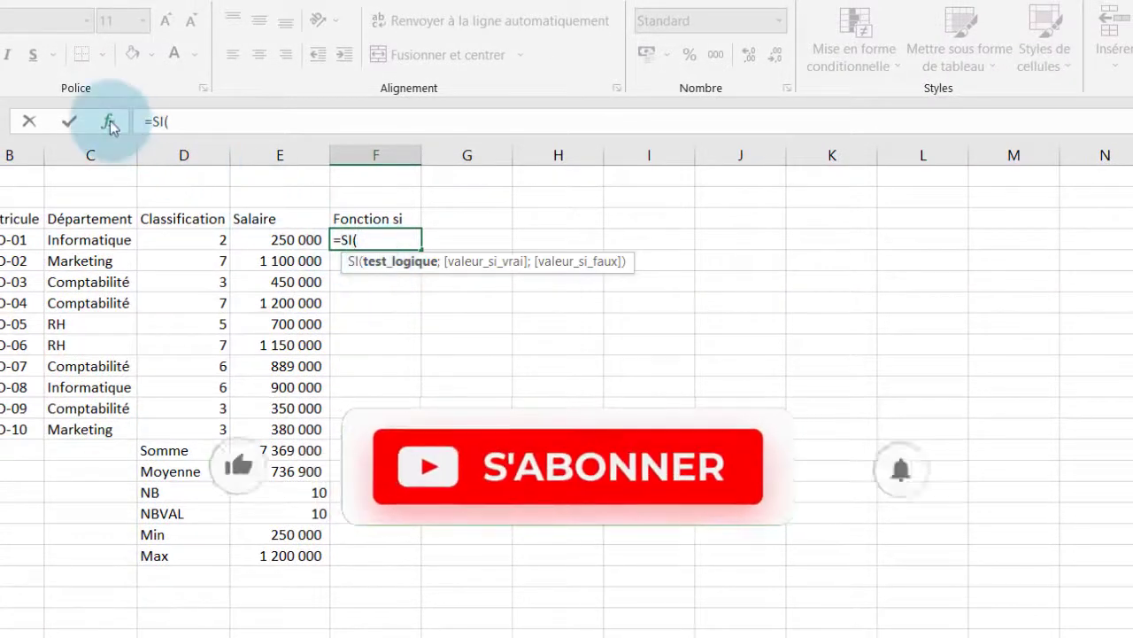
{"action": "left_click", "coordinate": [109, 122]}
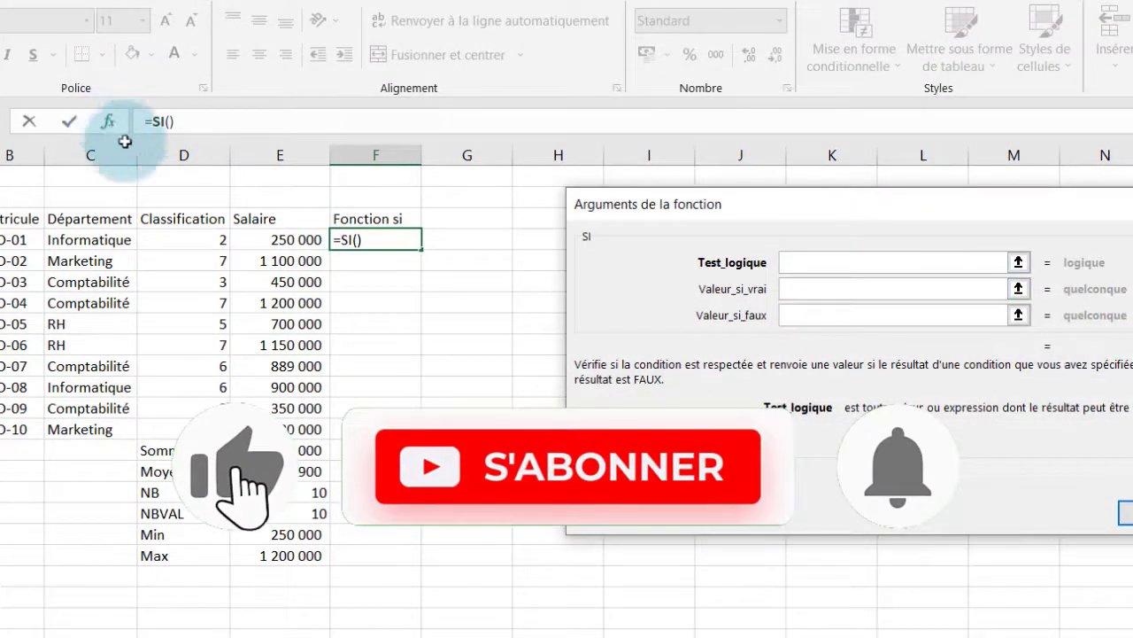
{"action": "left_click", "coordinate": [197, 237]}
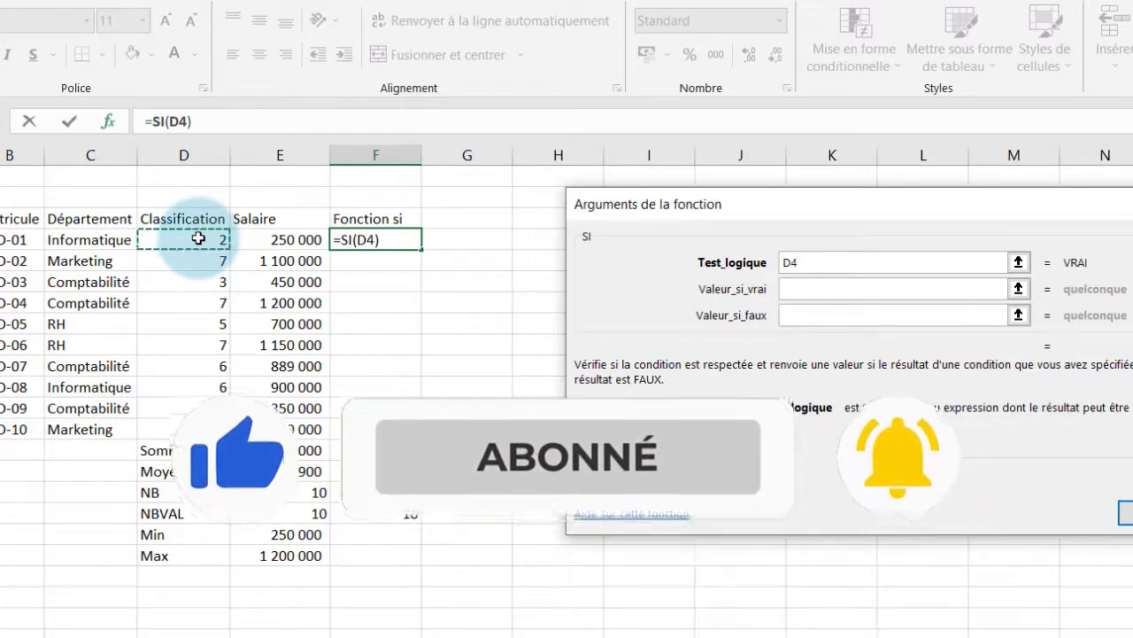
{"action": "left_click", "coordinate": [796, 255]}
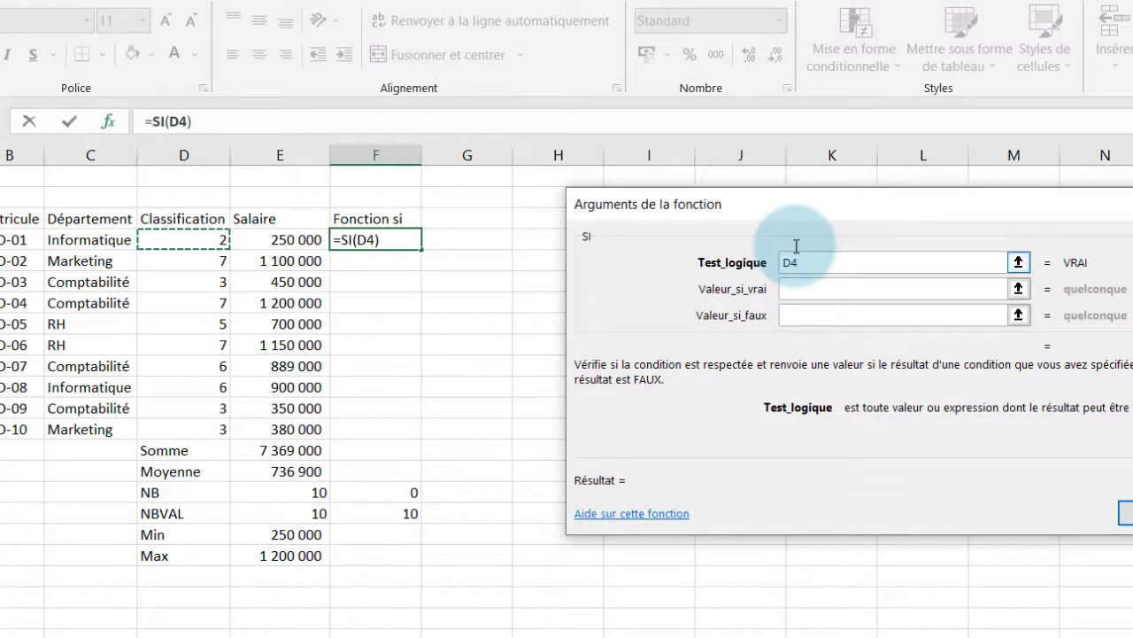
{"action": "type", "text": ">4"}
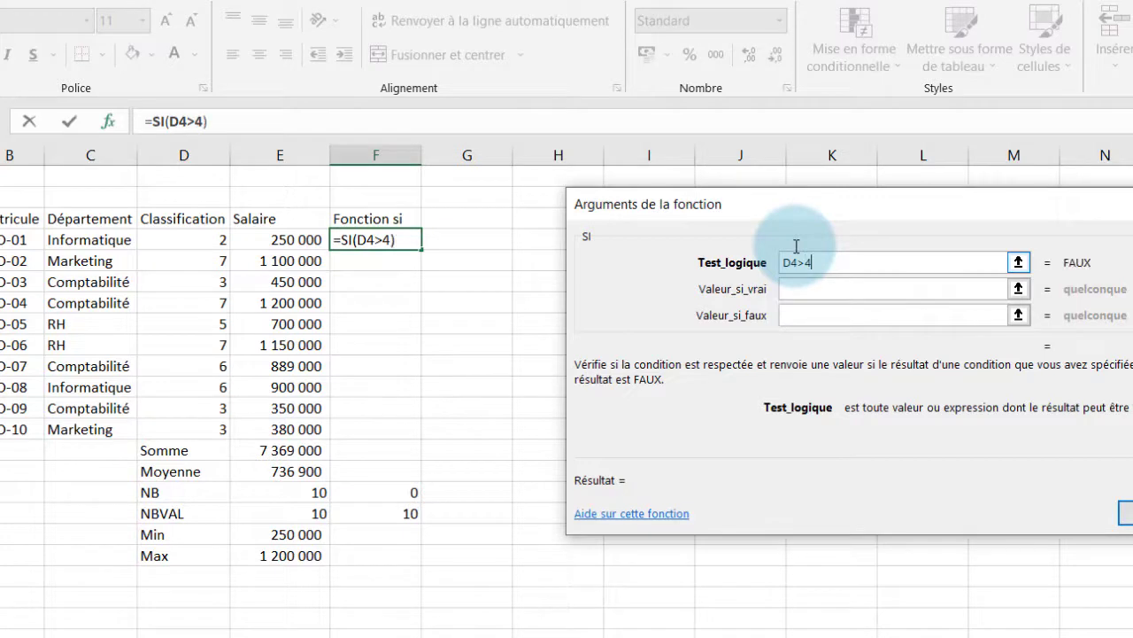
- Set the SI function's value if true to "Cadre supérieur" and value if false to "Cadre", and confirm the formula
{"action": "left_click", "coordinate": [821, 288]}
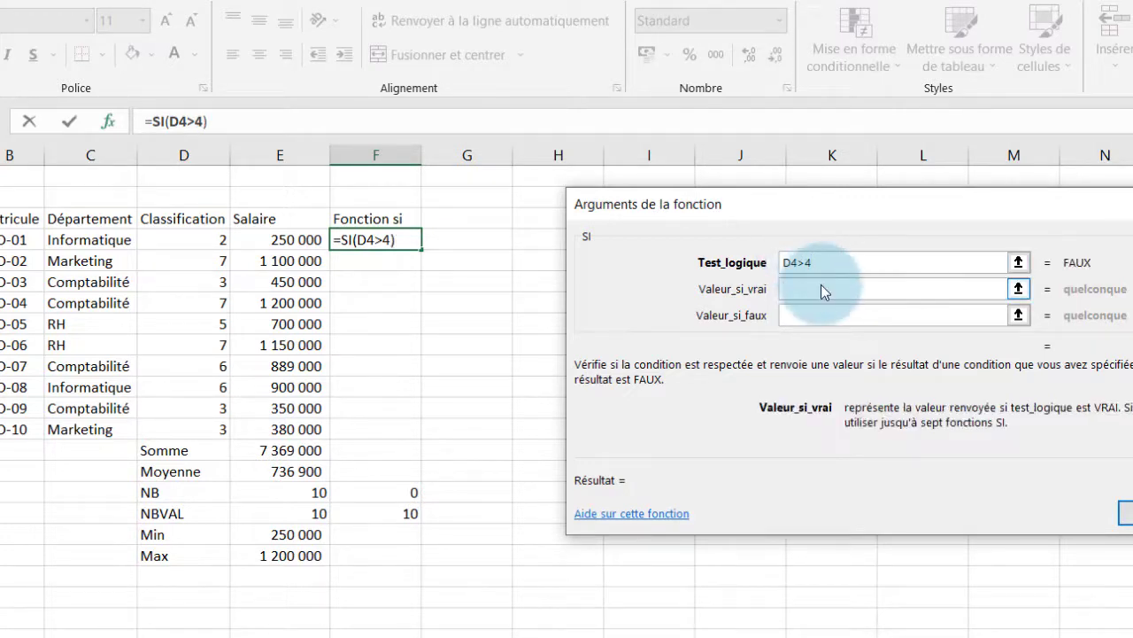
{"action": "type", "text": "Ca"}
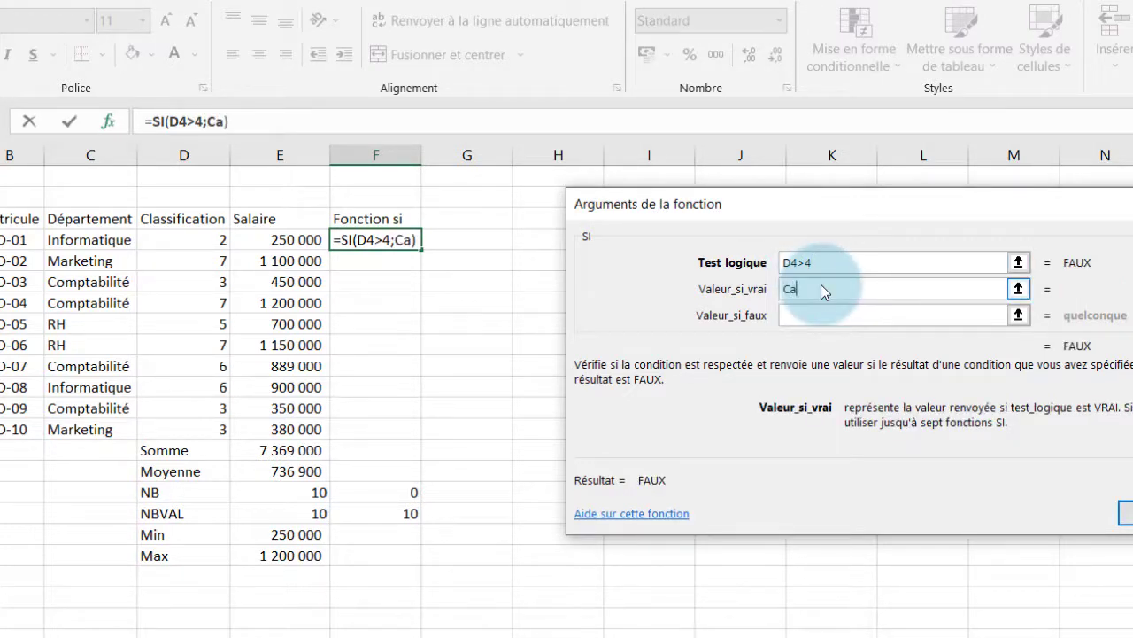
{"action": "type", "text": "dre sup"}
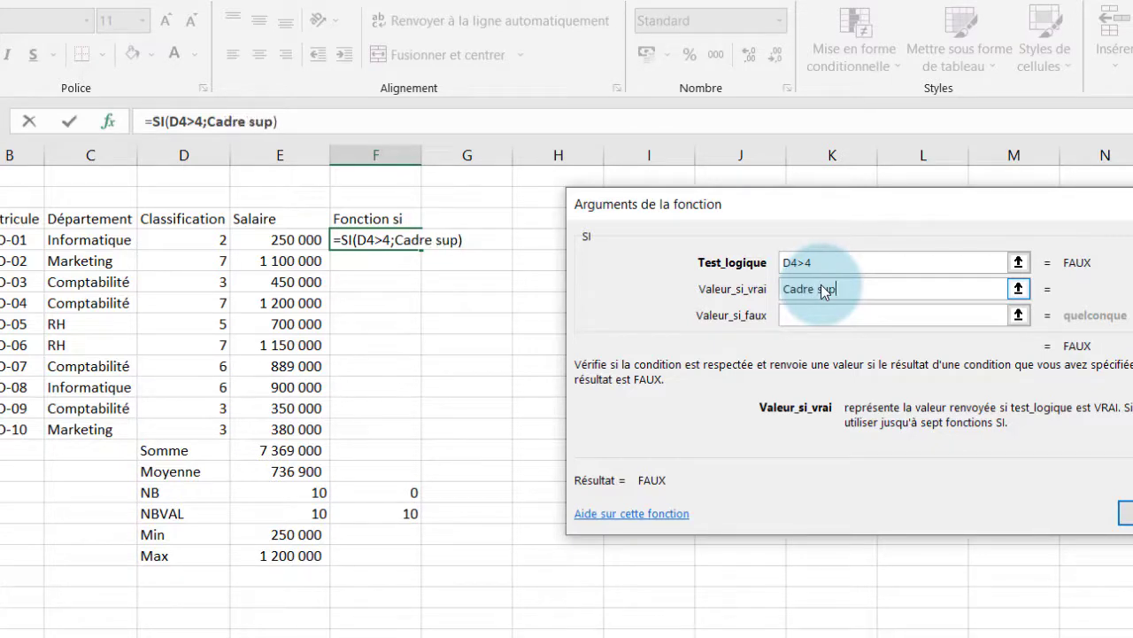
{"action": "type", "text": "érieur"}
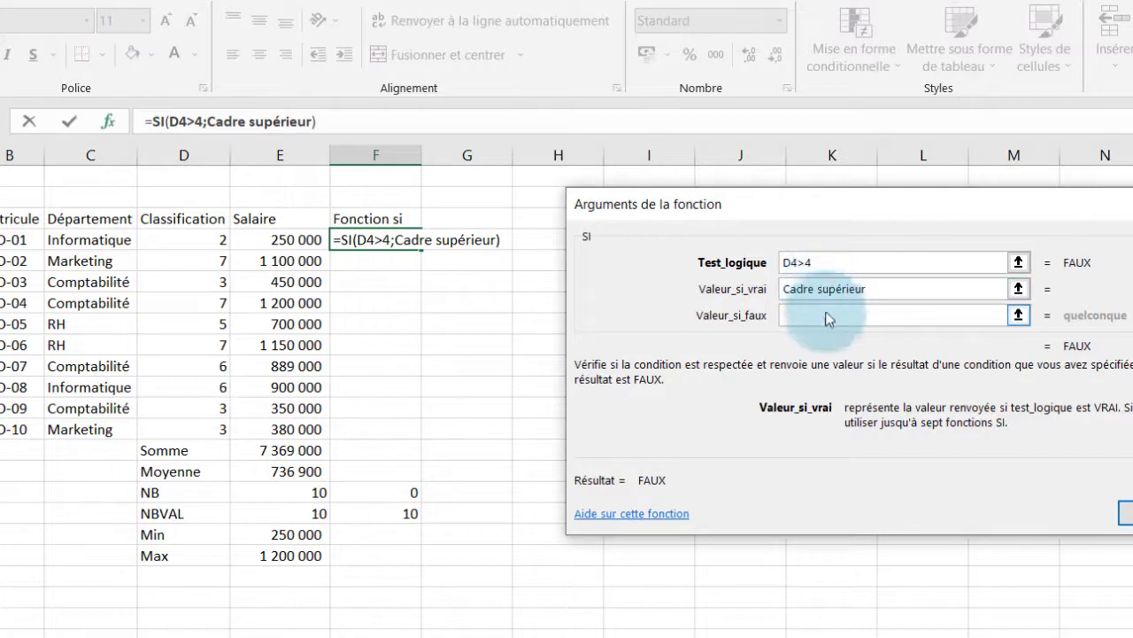
{"action": "left_click", "coordinate": [830, 319]}
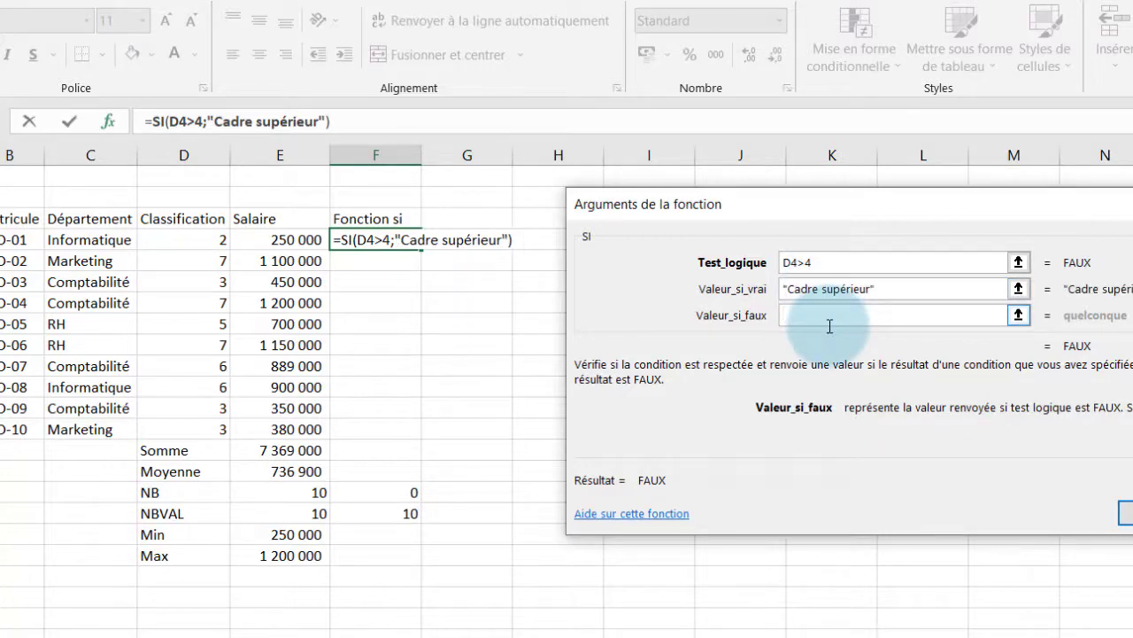
{"action": "type", "text": "Cadre"}
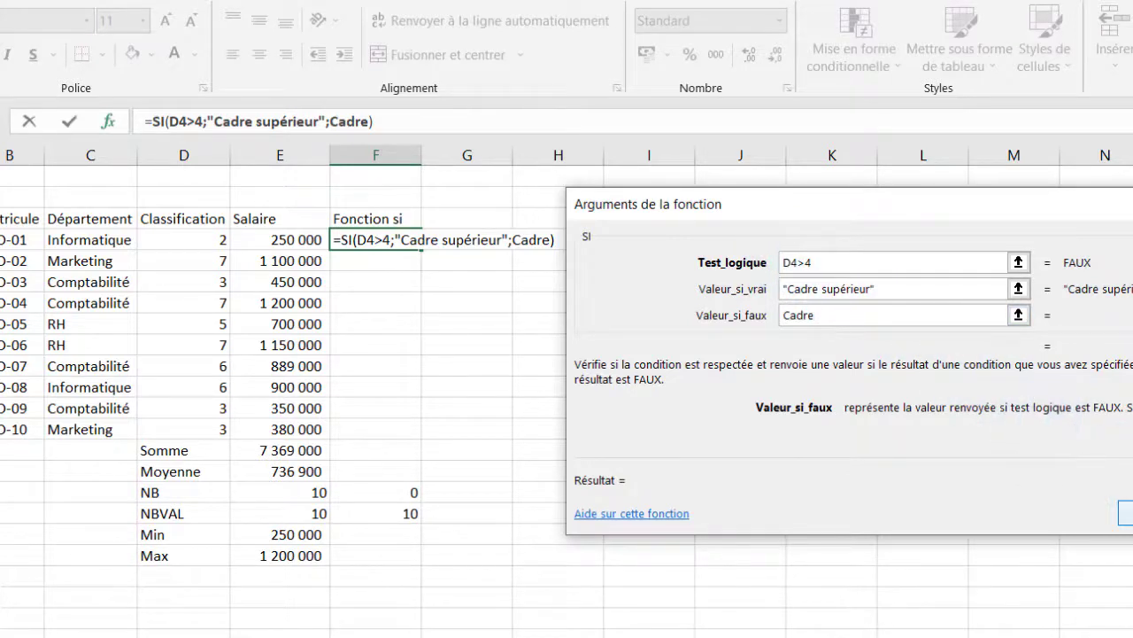
{"action": "left_click", "coordinate": [1124, 513]}
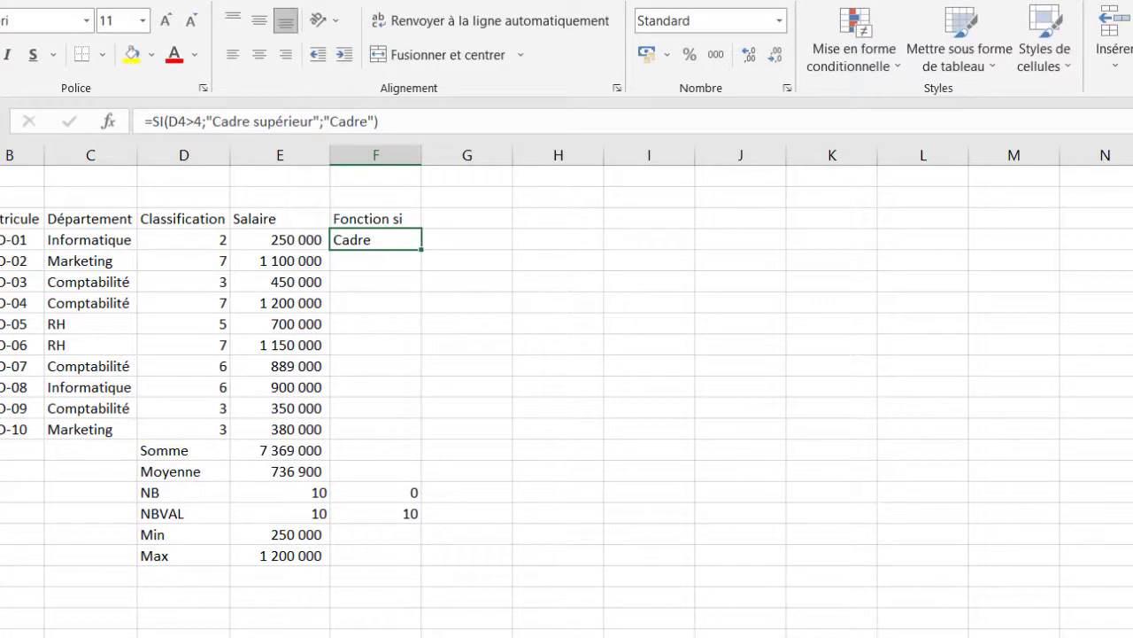
- Copy the SI formula from F4 down to F13 and autofit the width of column F
{"action": "left_click", "coordinate": [209, 236]}
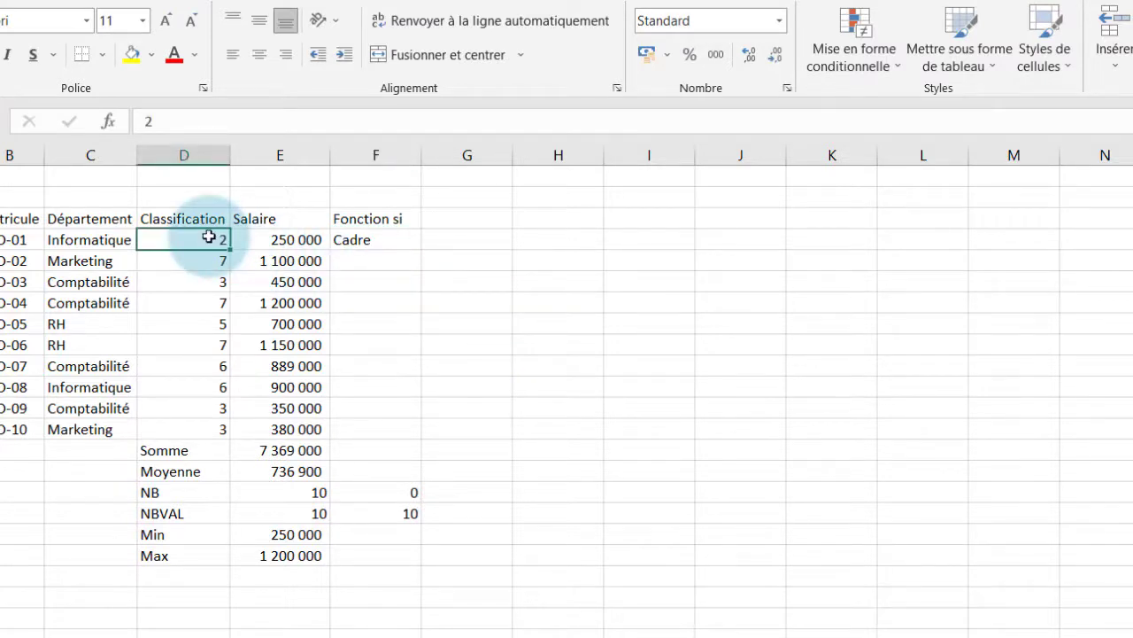
{"action": "left_click", "coordinate": [398, 241]}
{"action": "left_click_drag", "start_coordinate": [400, 242], "coordinate": [424, 449]}
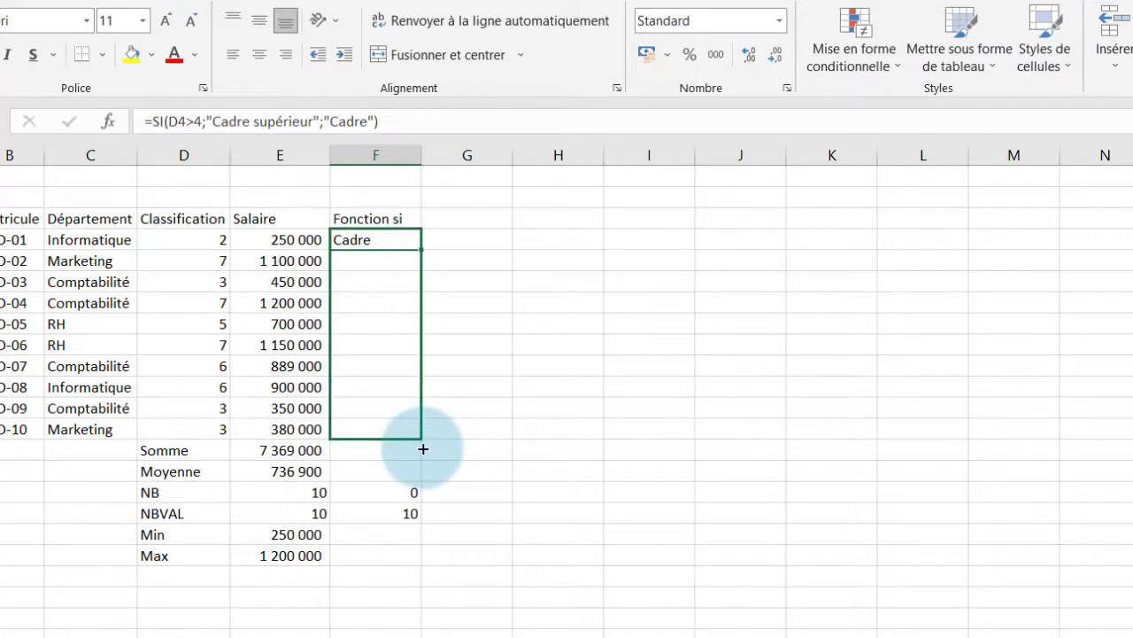
{"action": "left_click_drag", "start_coordinate": [423, 449], "coordinate": [424, 450]}
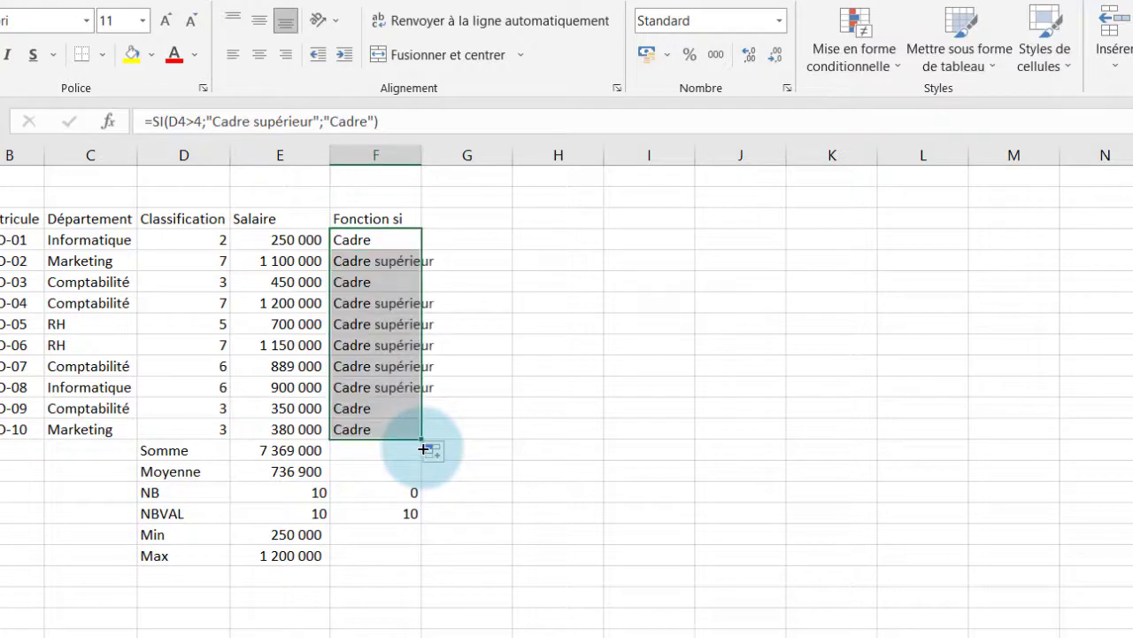
{"action": "double_click", "coordinate": [421, 155]}
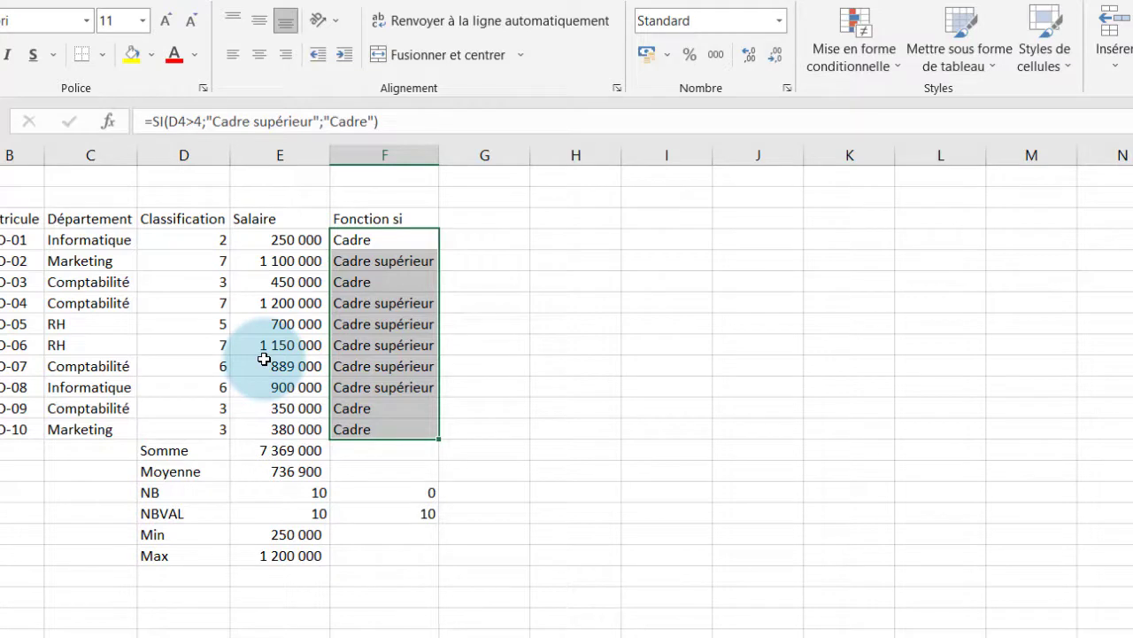
- Label I5 "SOMME.SI" and enter the criterion "Cadre" in J3
{"action": "left_click", "coordinate": [610, 222]}
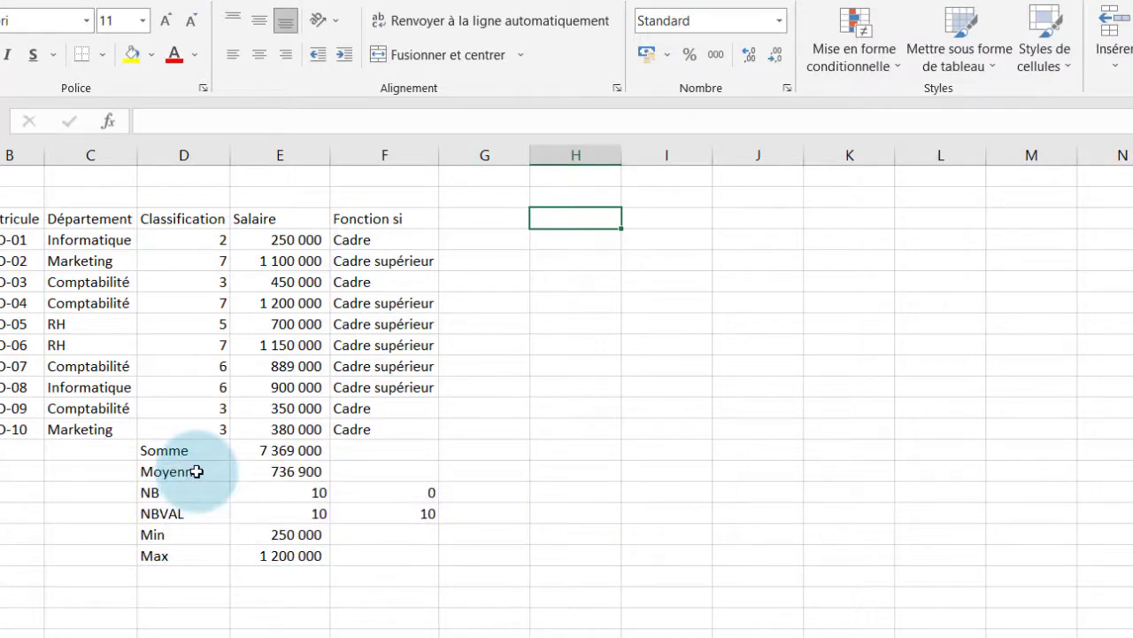
{"action": "left_click", "coordinate": [689, 251]}
{"action": "type", "text": "SO"}
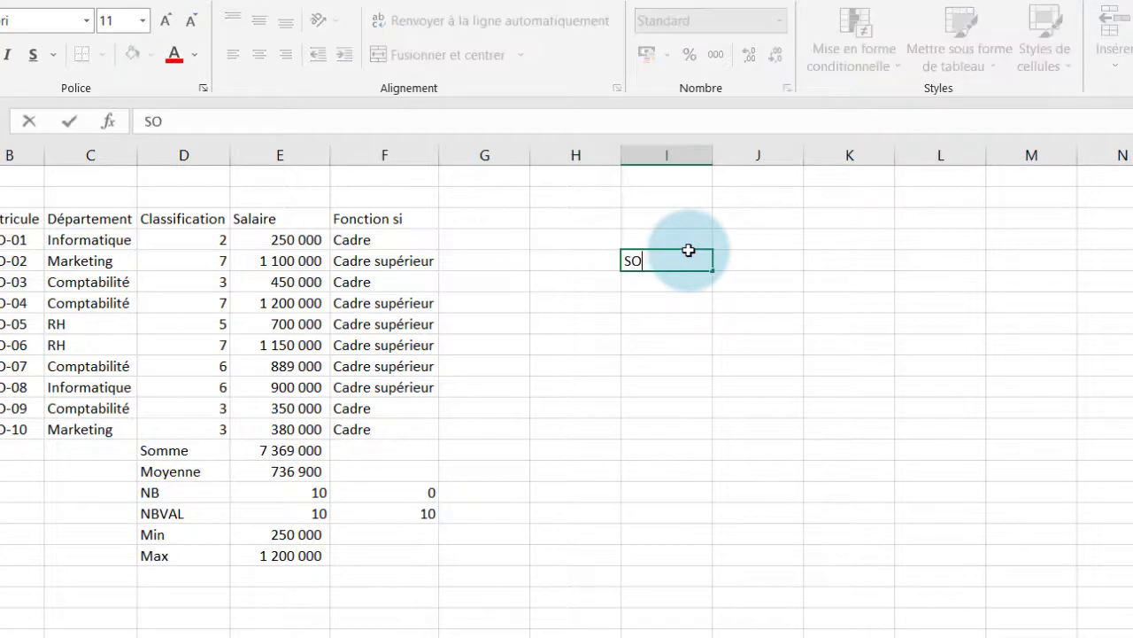
{"action": "type", "text": "MME.SI"}
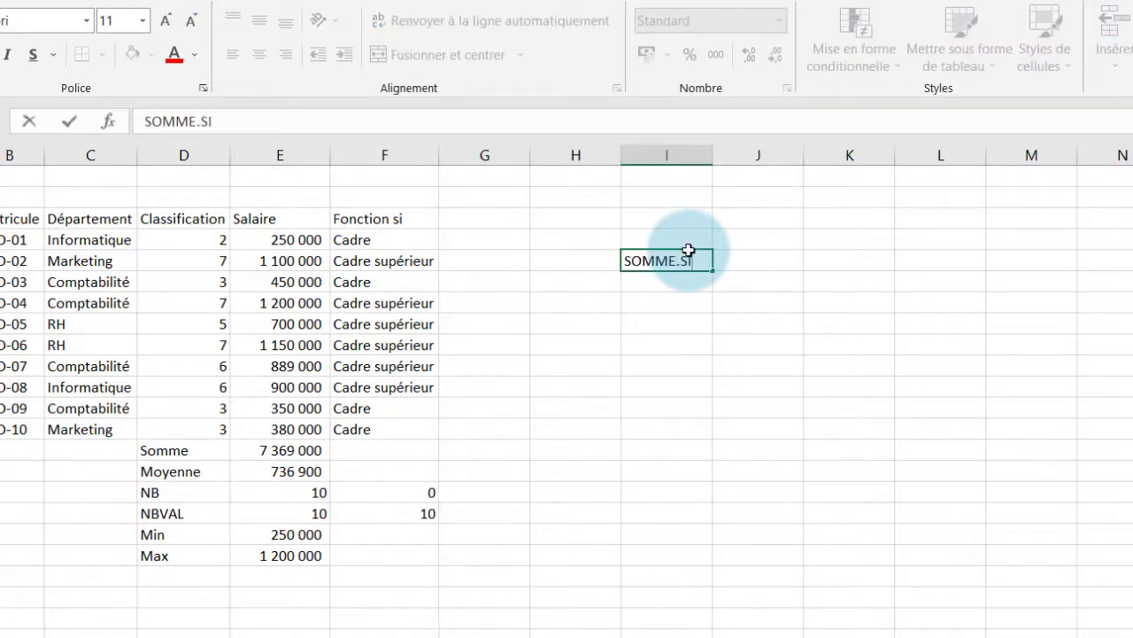
{"action": "left_click", "coordinate": [743, 220]}
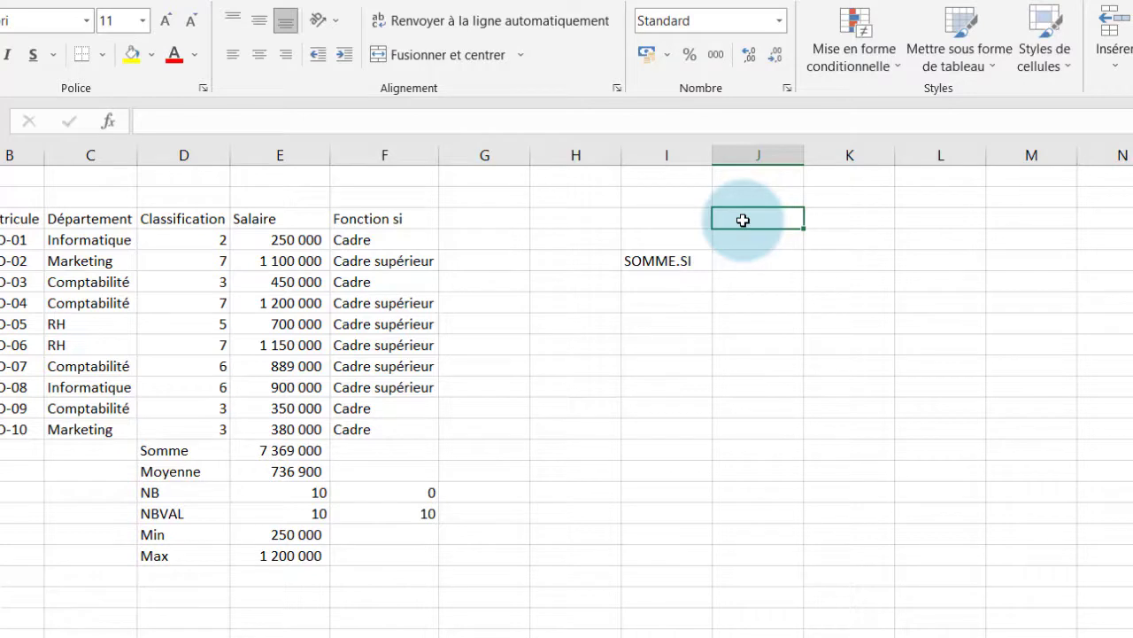
{"action": "type", "text": "Ca"}
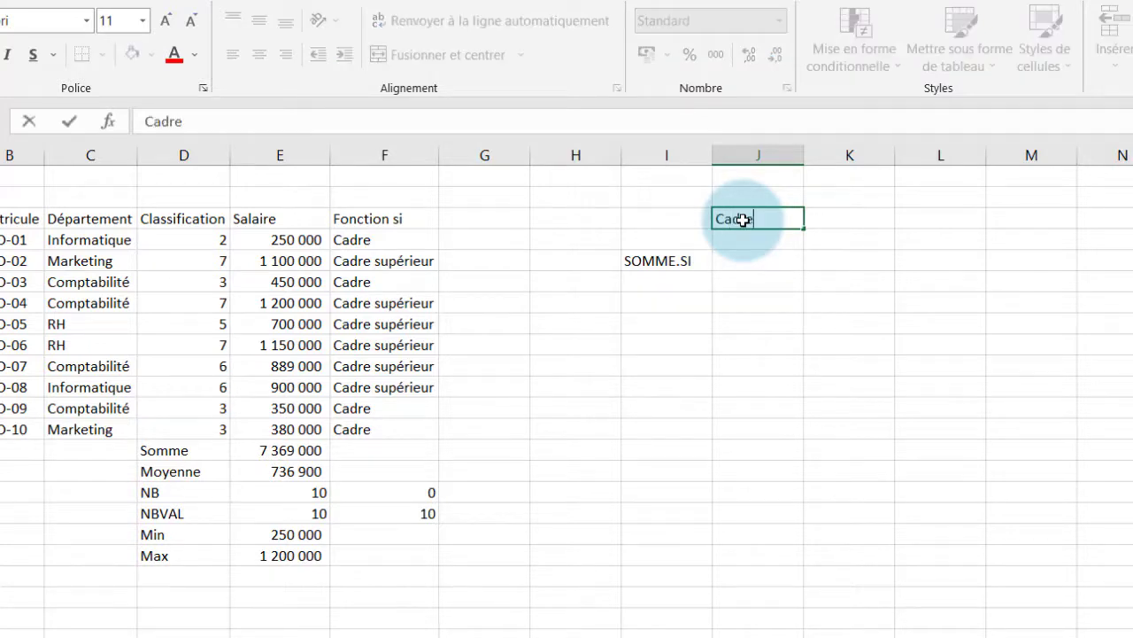
{"action": "type", "text": "dre"}
{"action": "left_click", "coordinate": [773, 244]}
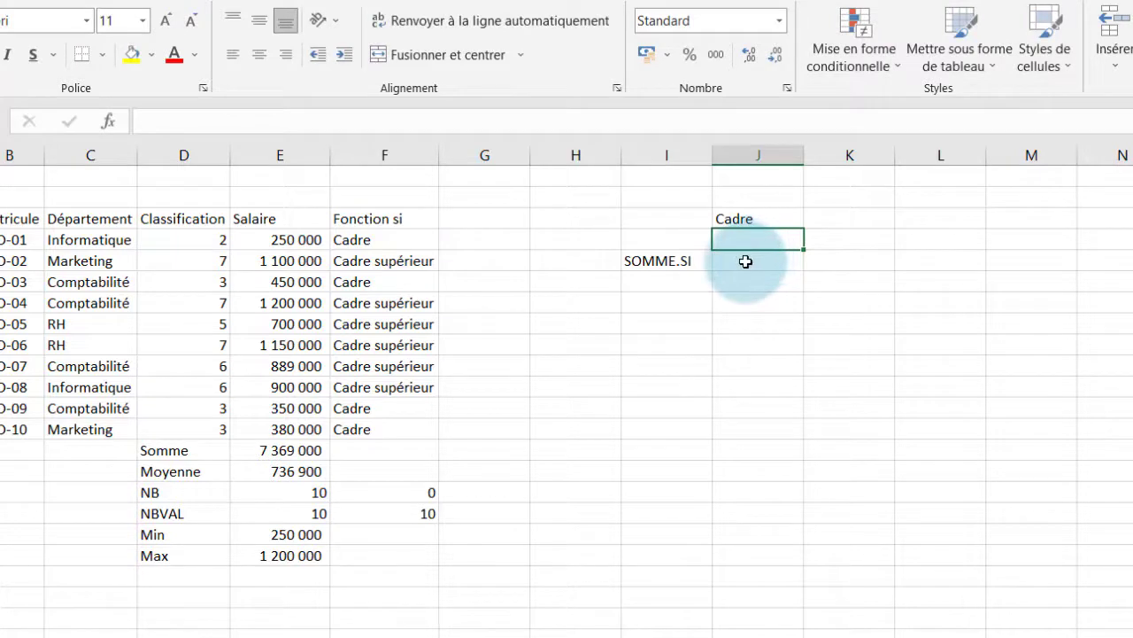
- Enter =SOMME.SI(F4:F13;J3;E4:E13) in J5 to total the salaries matching the criterion in J3
{"action": "left_click", "coordinate": [746, 262]}
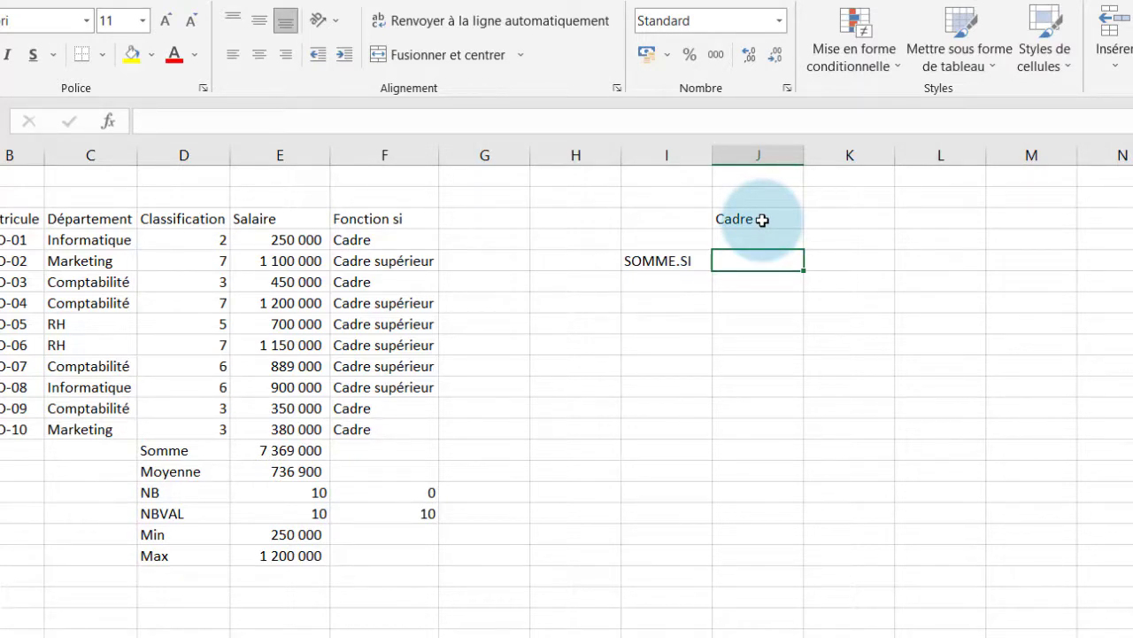
{"action": "type", "text": "=SOMME"}
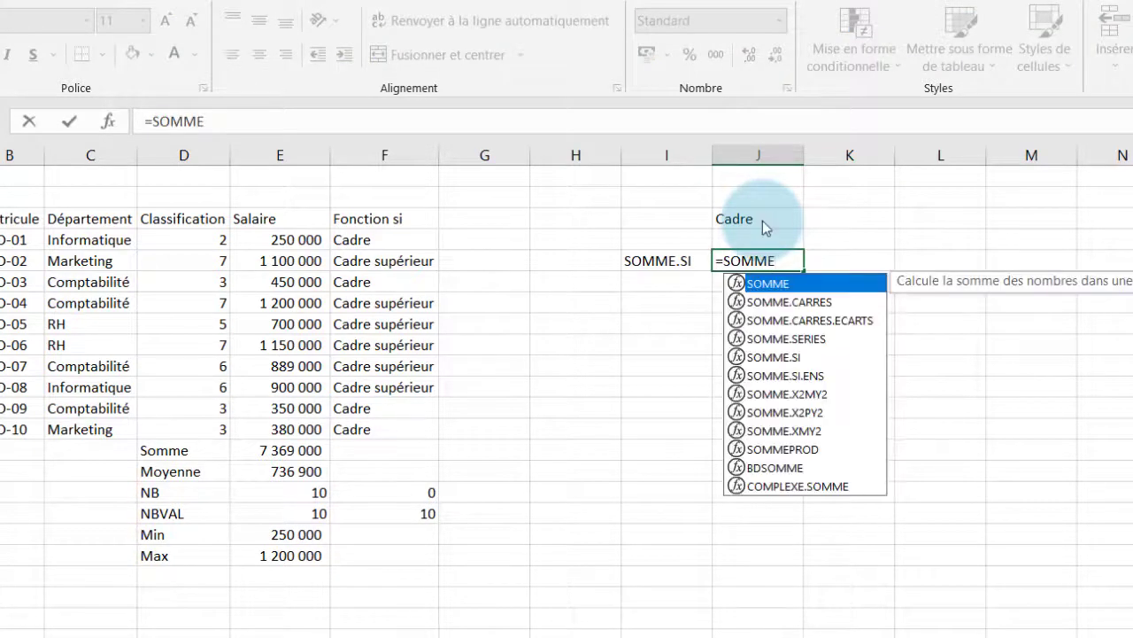
{"action": "double_click", "coordinate": [792, 357]}
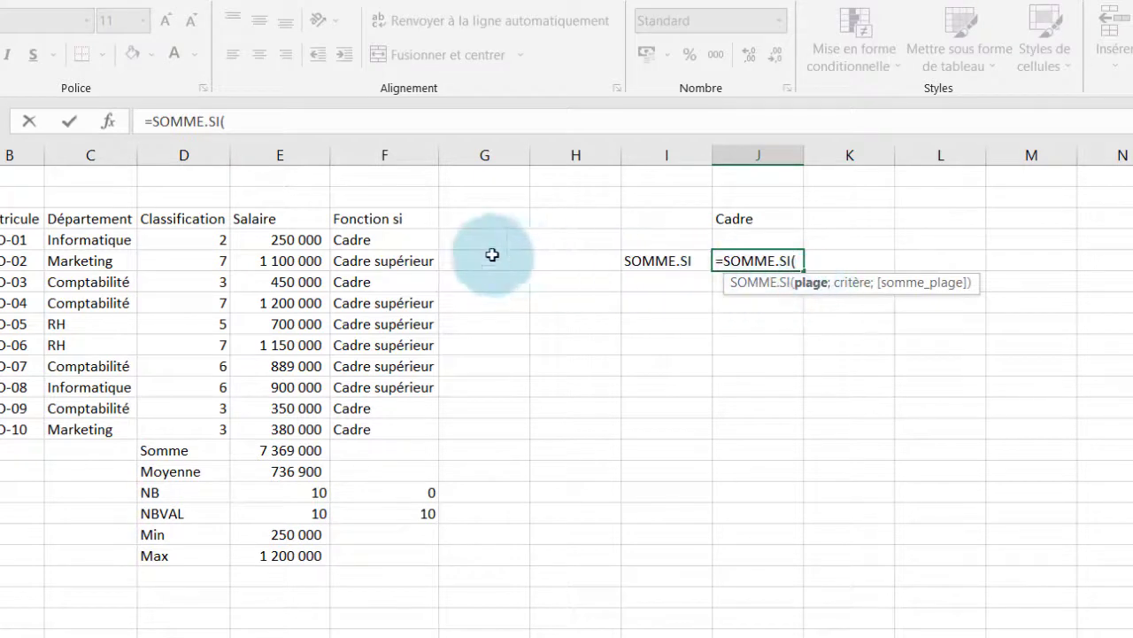
{"action": "left_click_drag", "start_coordinate": [374, 240], "coordinate": [372, 430]}
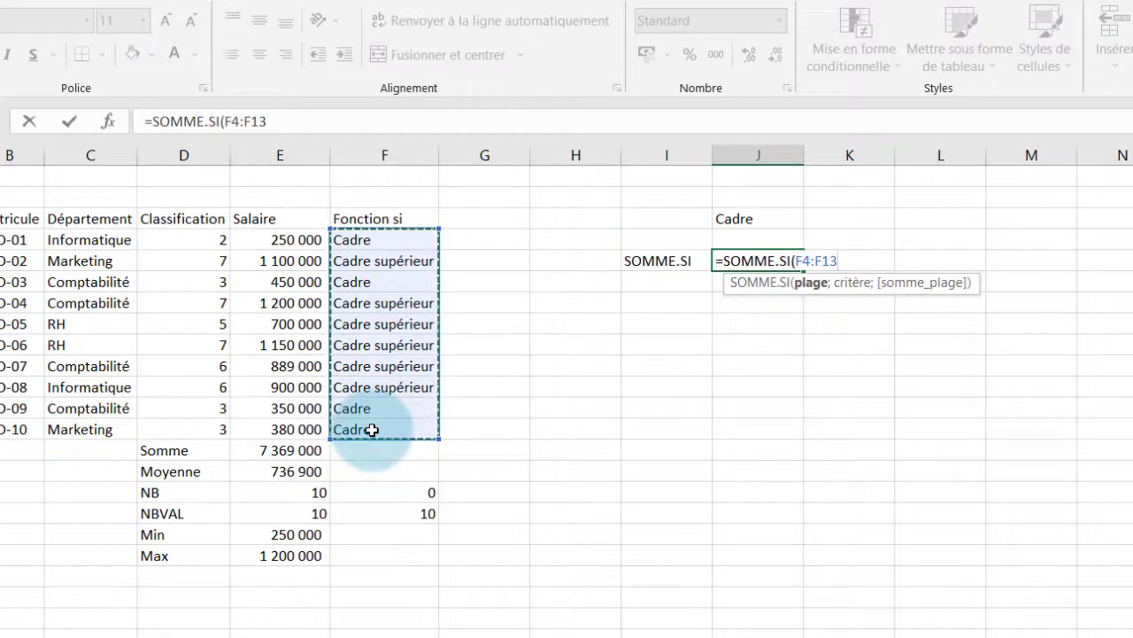
{"action": "type", "text": ";j"}
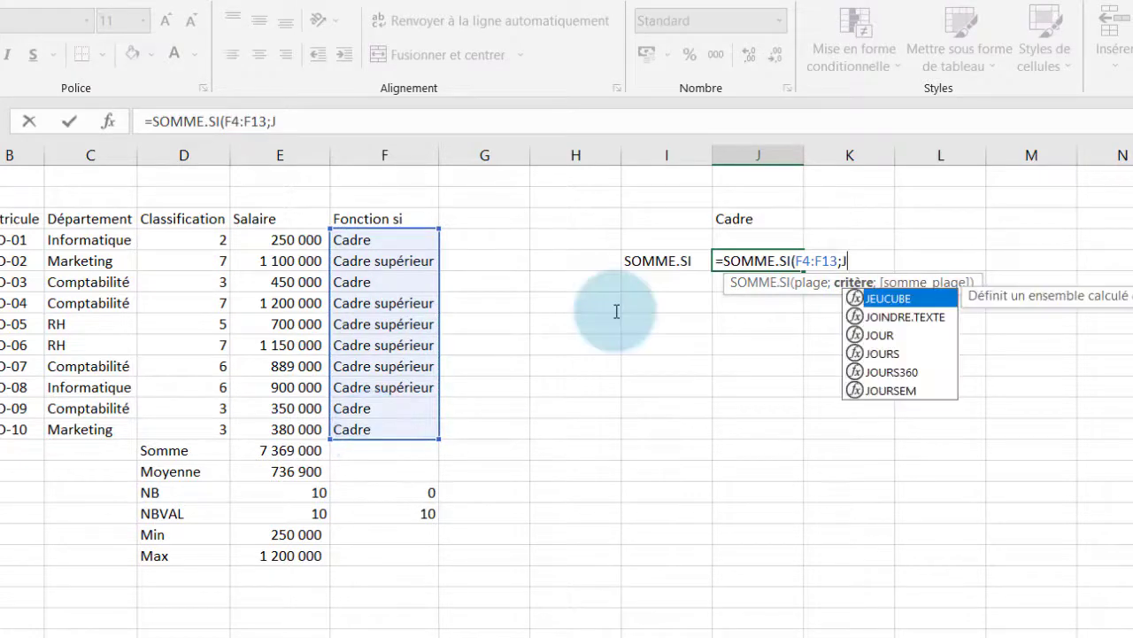
{"action": "key", "text": "BackSpace"}
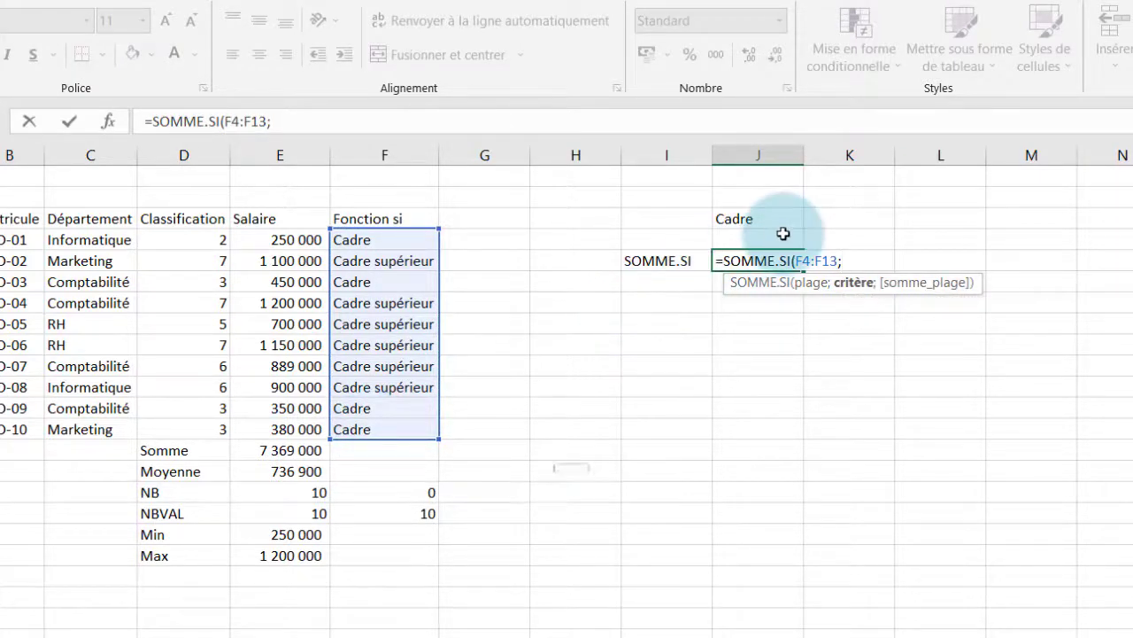
{"action": "left_click", "coordinate": [738, 218]}
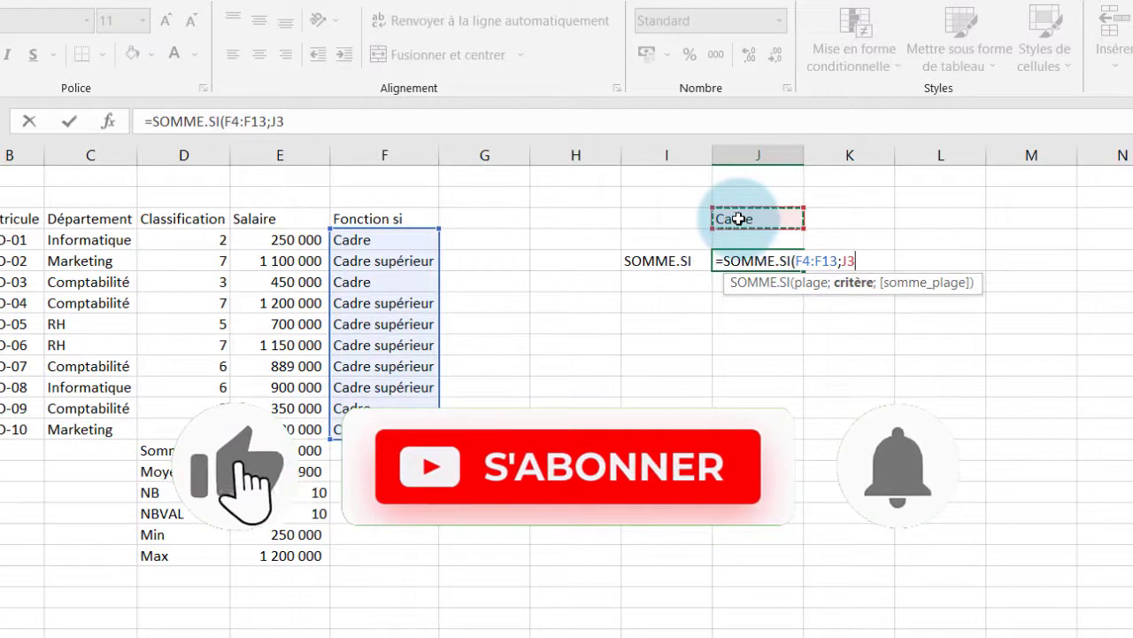
{"action": "type", "text": ";"}
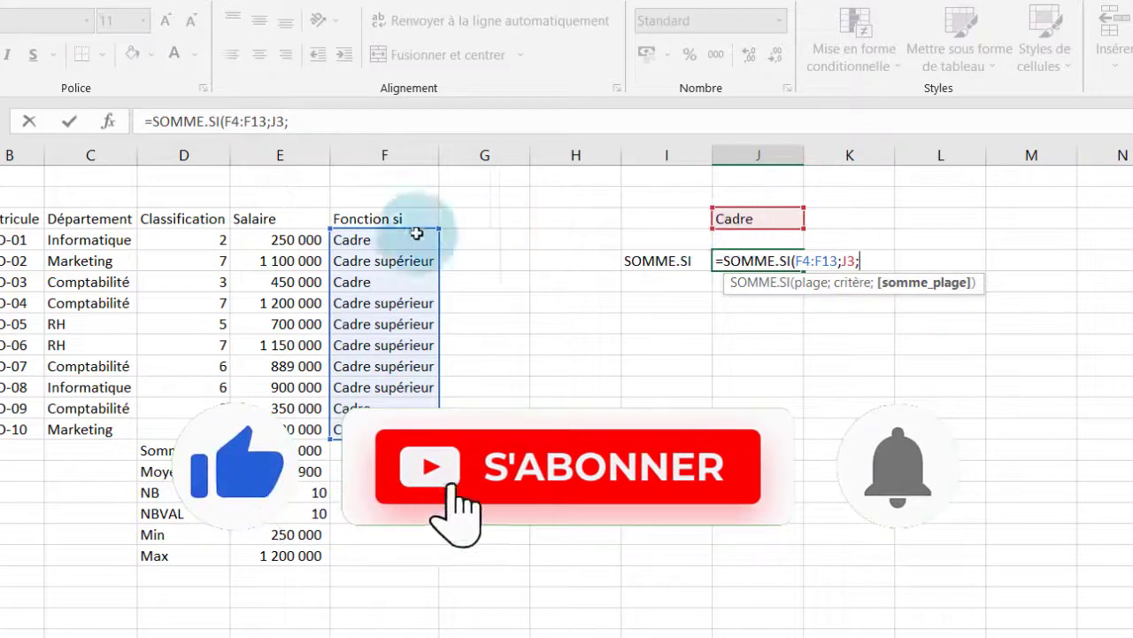
{"action": "left_click_drag", "start_coordinate": [288, 239], "coordinate": [293, 429]}
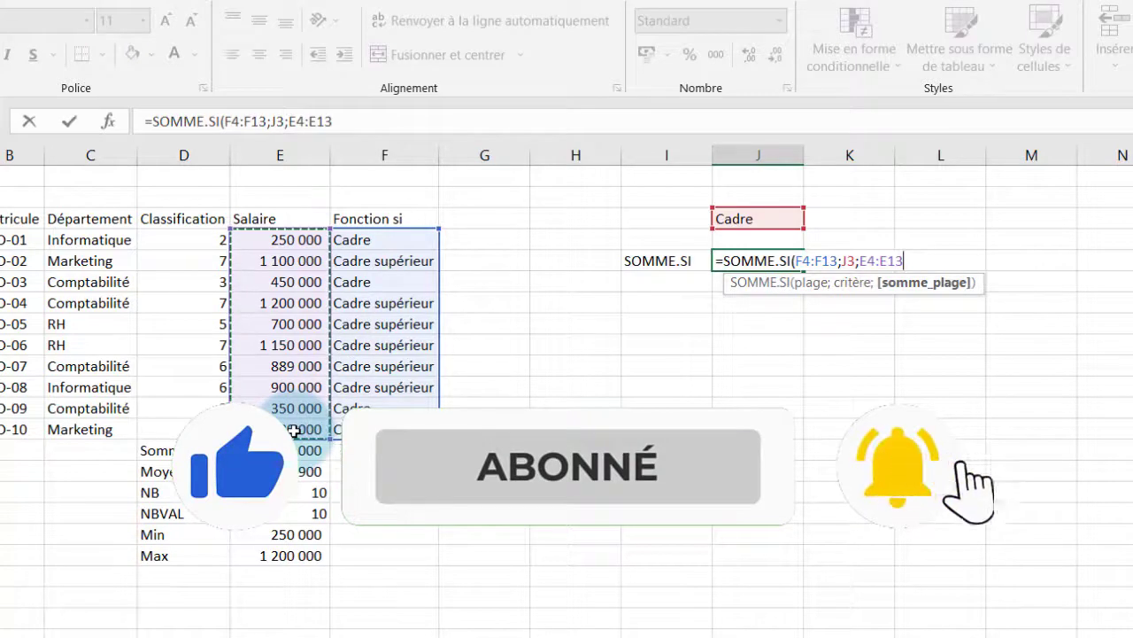
{"action": "type", "text": ")"}
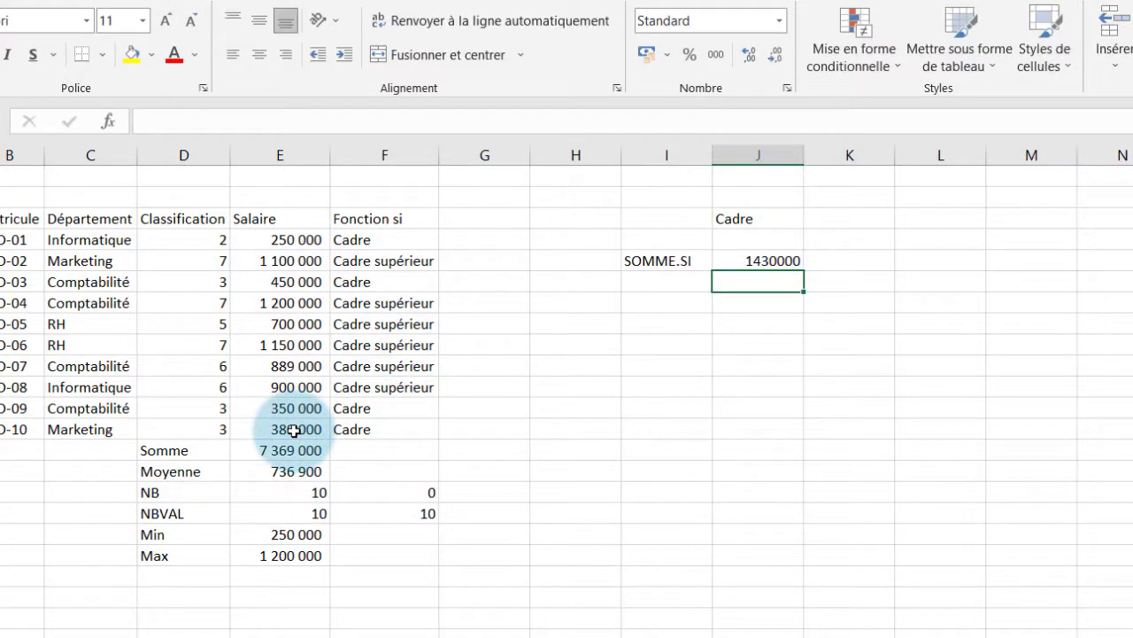
- Format the SOMME.SI result in J5 with a thousands separator and no decimals
{"action": "left_click", "coordinate": [760, 258]}
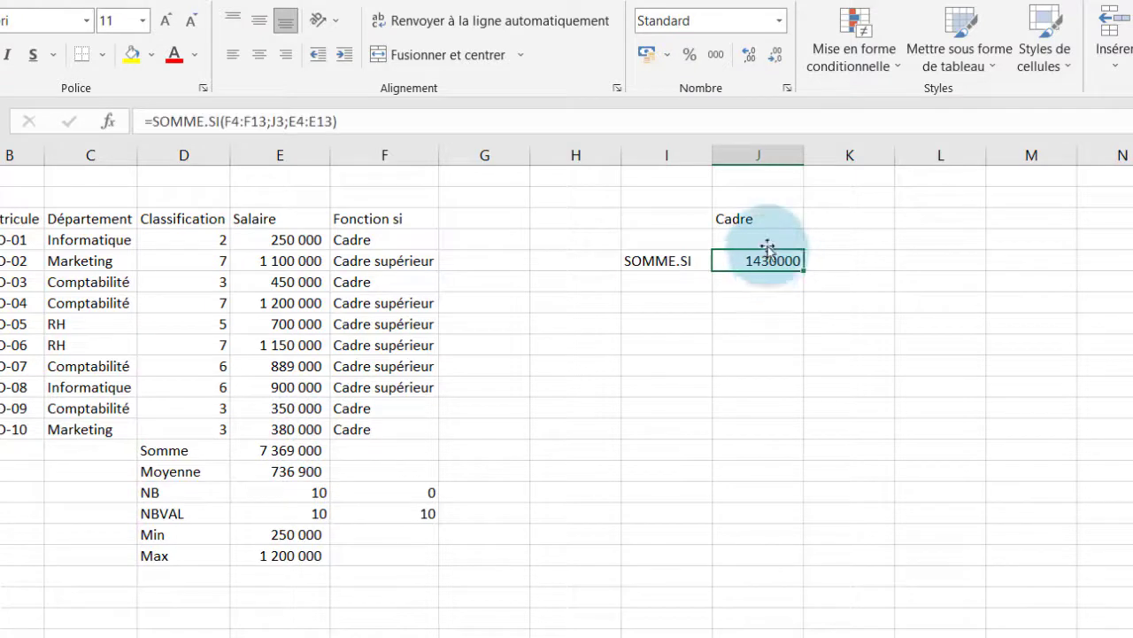
{"action": "left_click", "coordinate": [717, 56]}
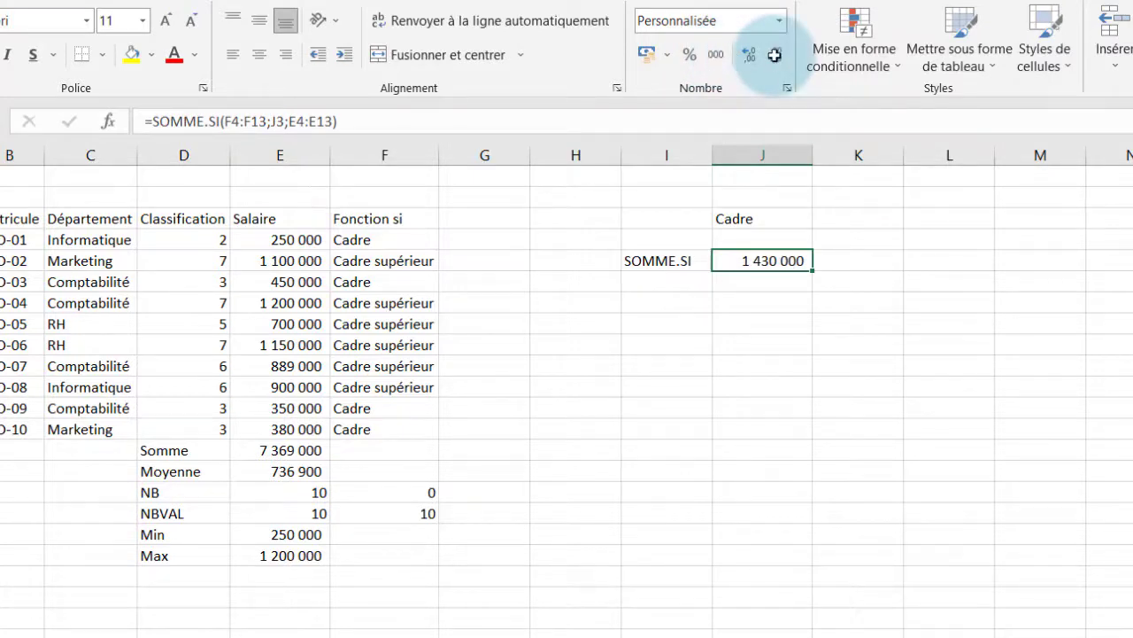
{"action": "left_click", "coordinate": [766, 281]}
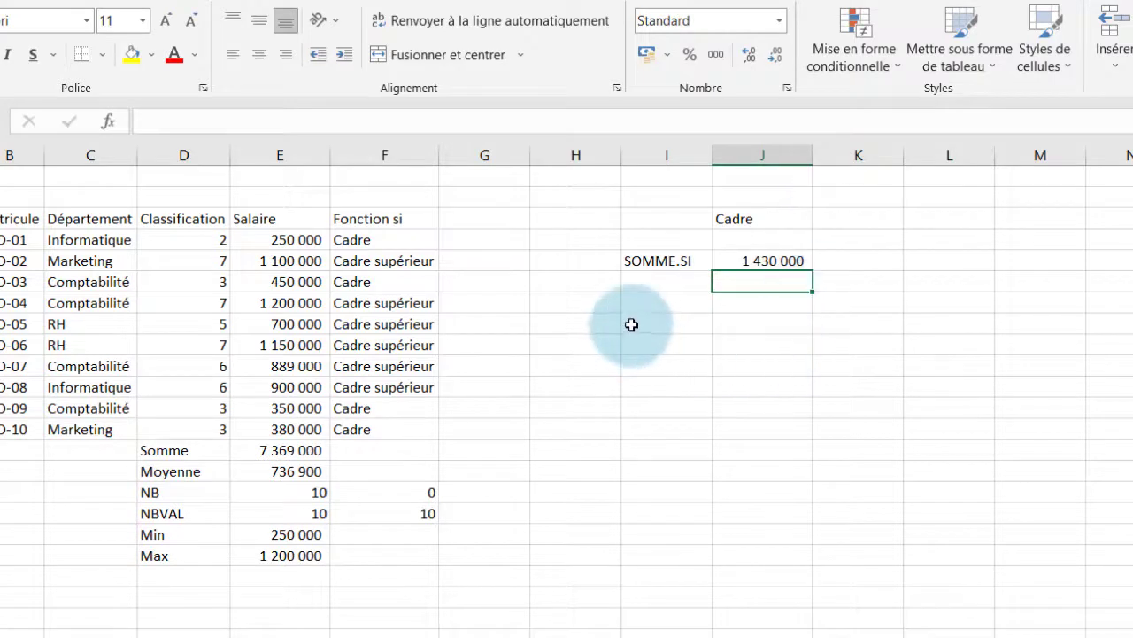